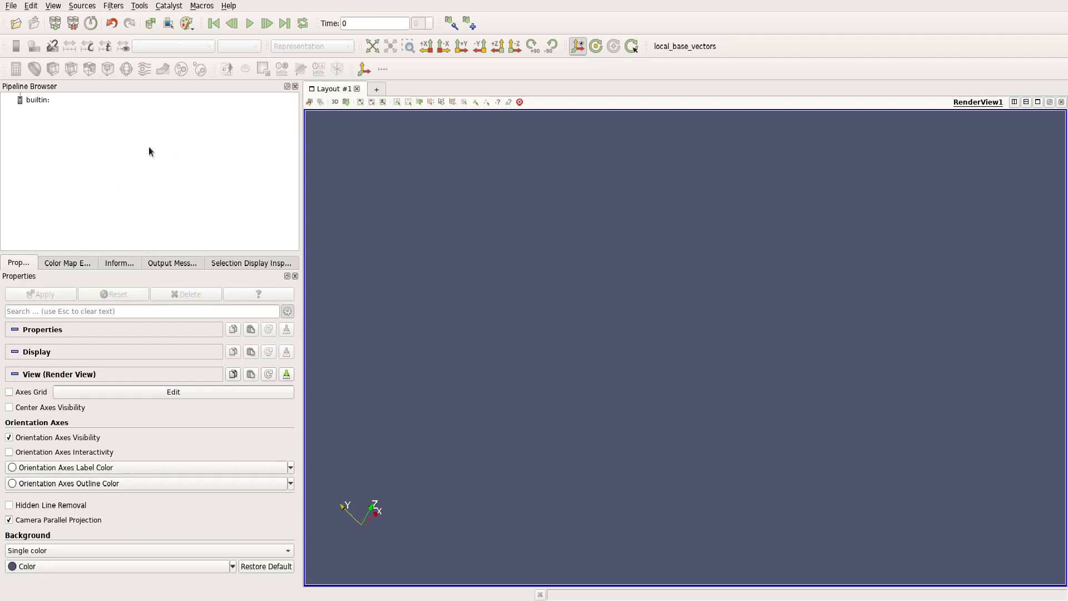
- Open the result file force_nodal1.rmed from the mpi folder
right_click(99, 146)
left_click(114, 151)
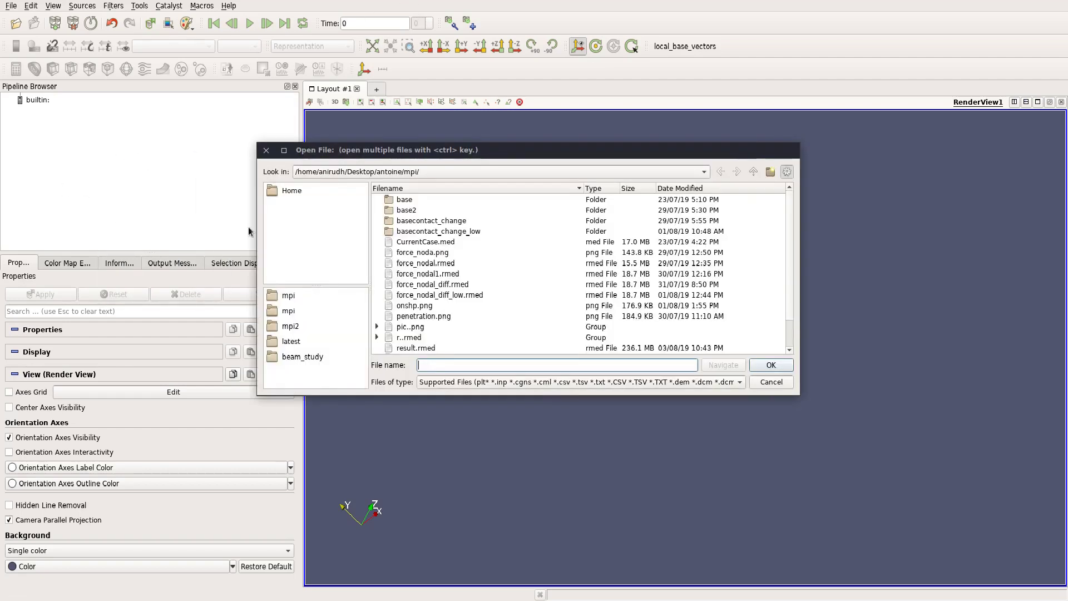
left_click(436, 276)
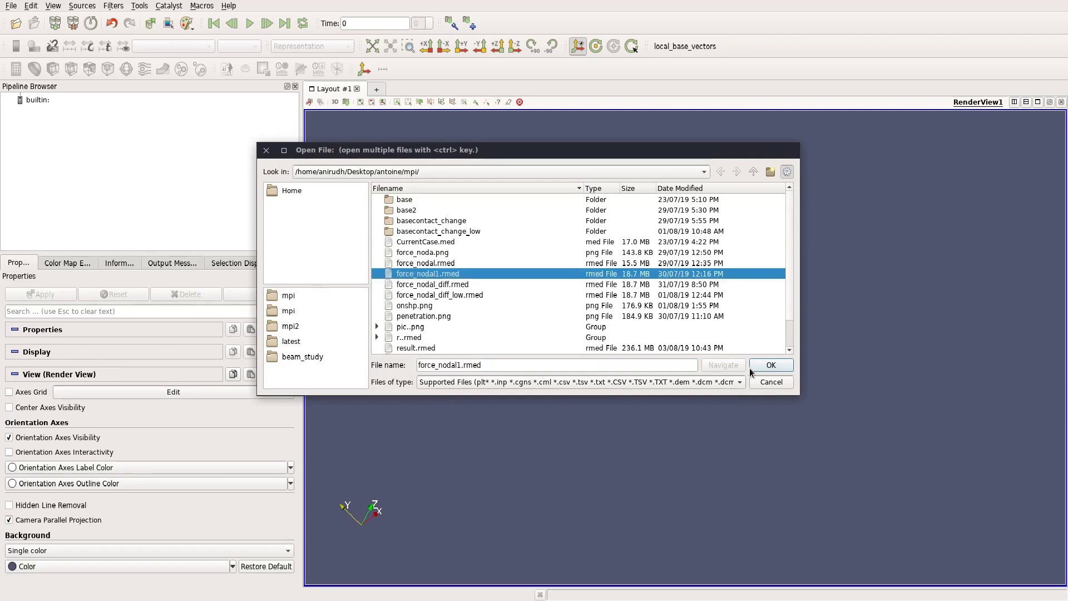
left_click(778, 365)
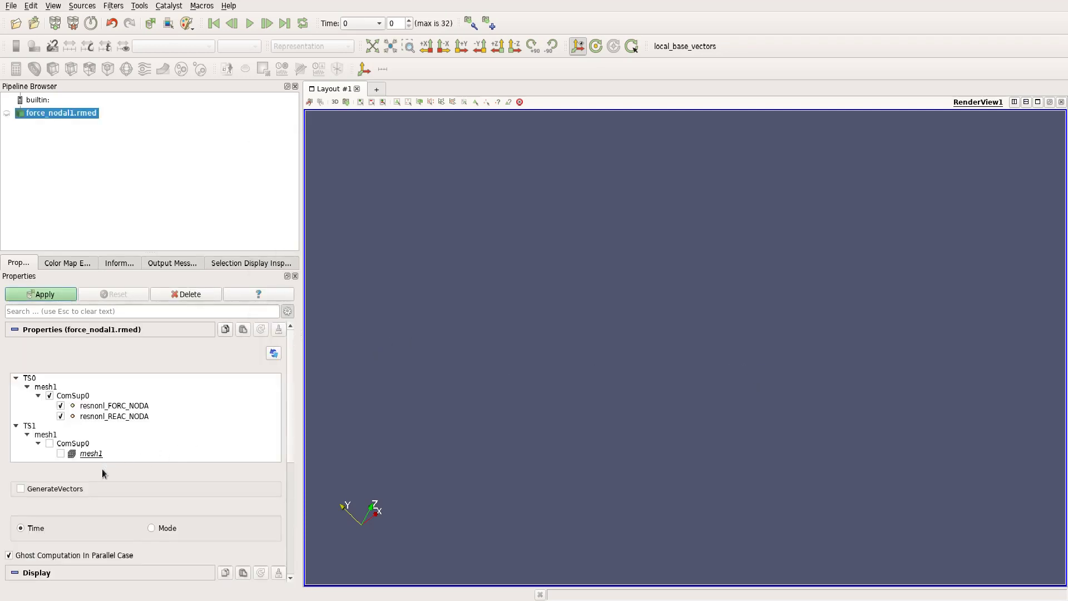
- Load the force_nodal1.rmed mesh with GenerateVectors enabled and both nodal fields selected, and view it from several angles
left_click(45, 293)
left_click_drag(424, 332, 505, 329)
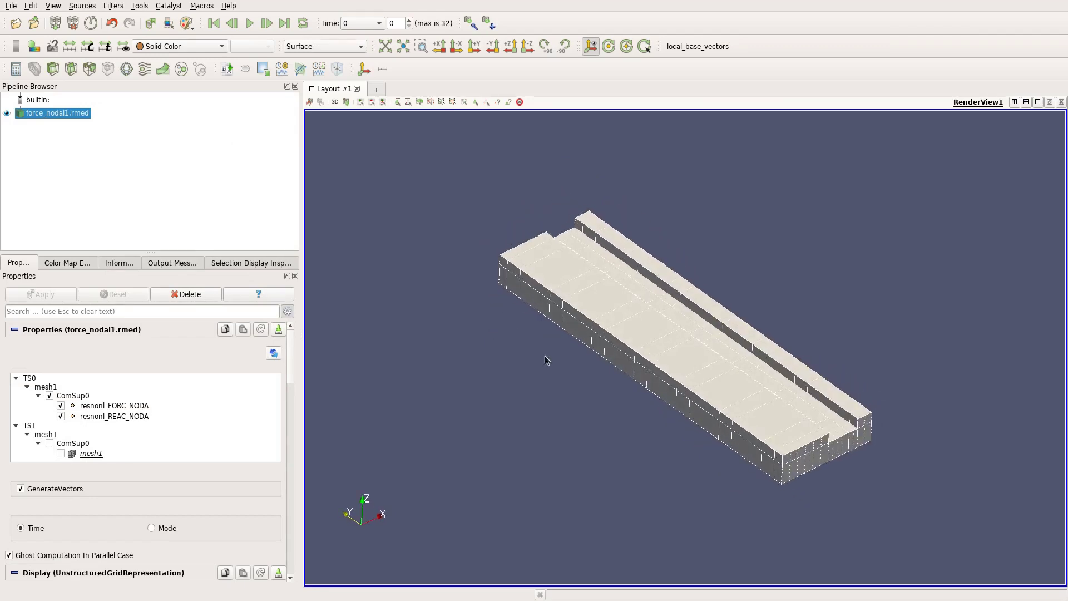
left_click_drag(551, 370, 508, 360)
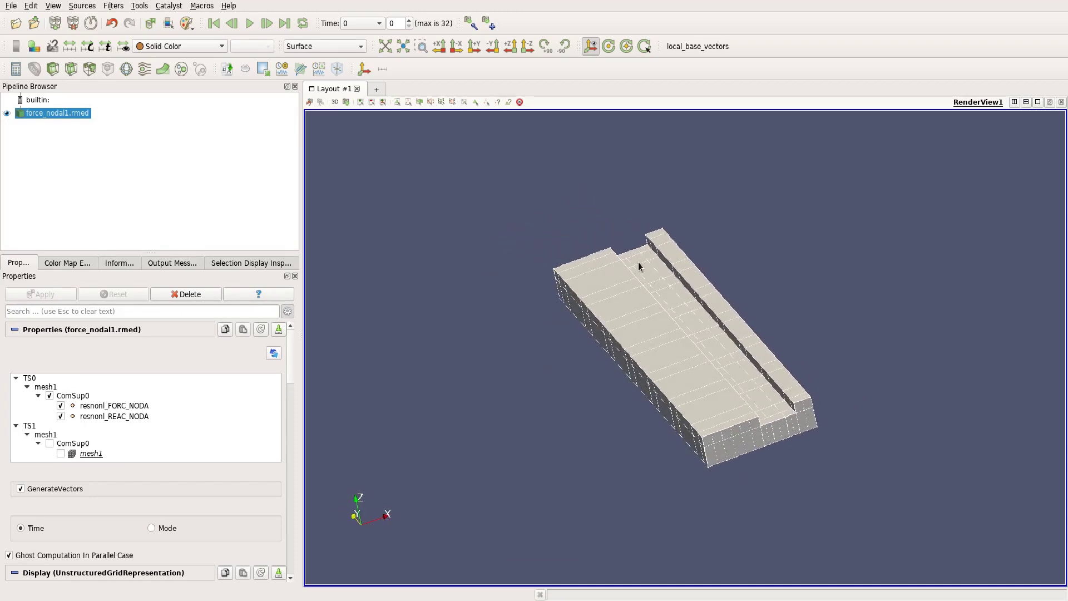
left_click_drag(752, 401, 704, 378)
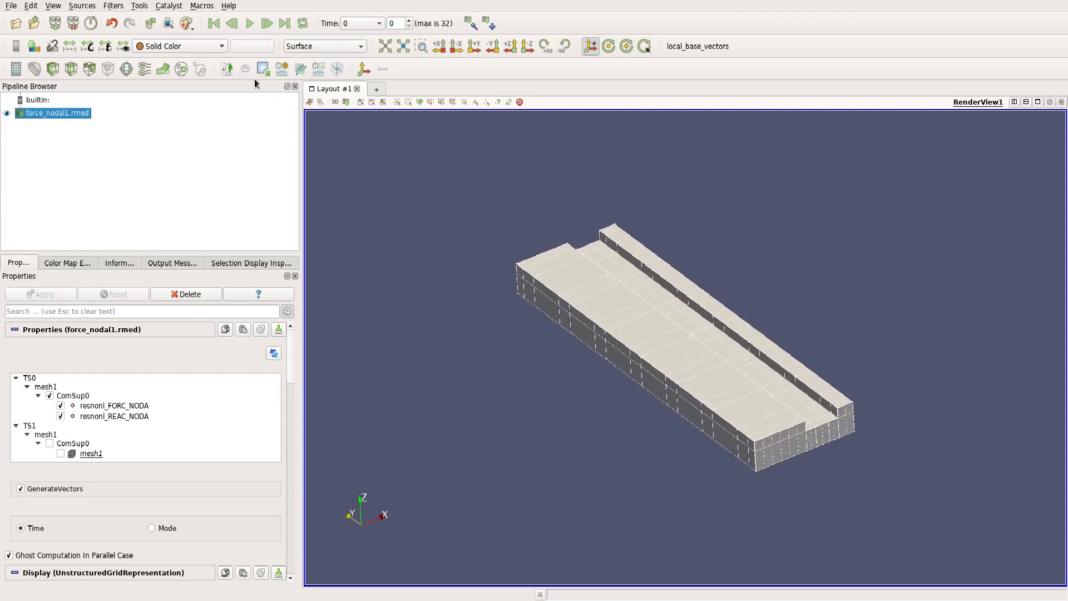
- Color the model by the magnitude of resnonl_REAC_NODA
left_click(207, 47)
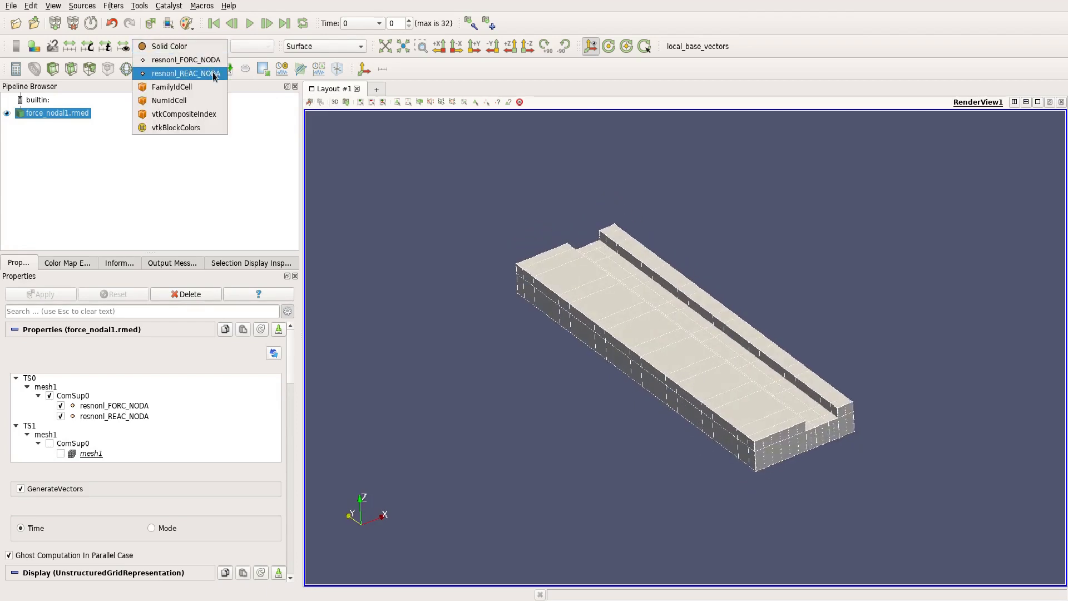
left_click(213, 74)
left_click(251, 47)
left_click(251, 46)
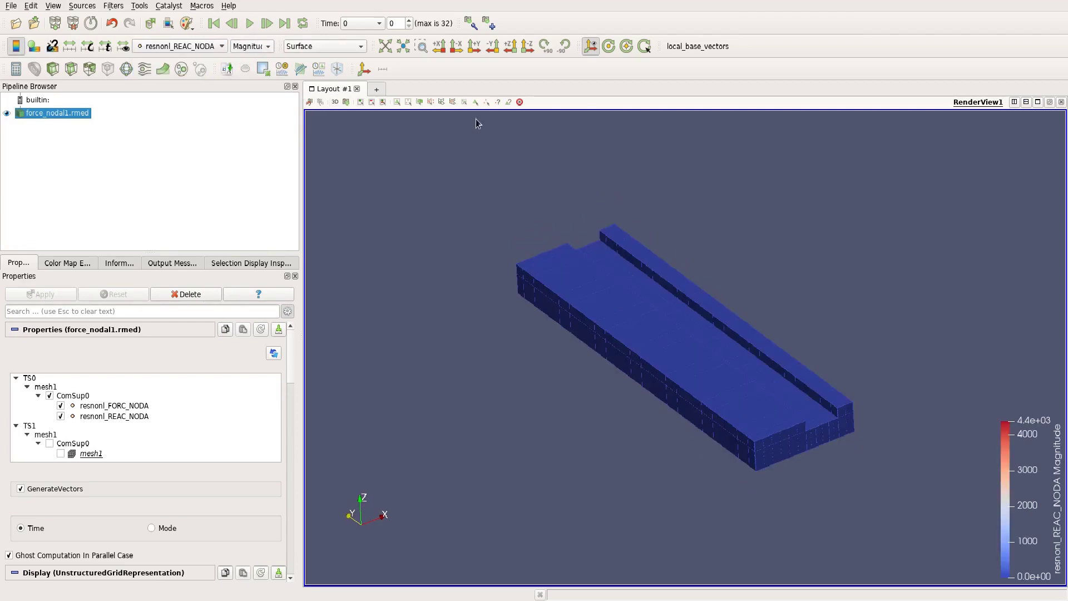
scroll(622, 289, "up", 2)
middle_click_drag(622, 289, 604, 255)
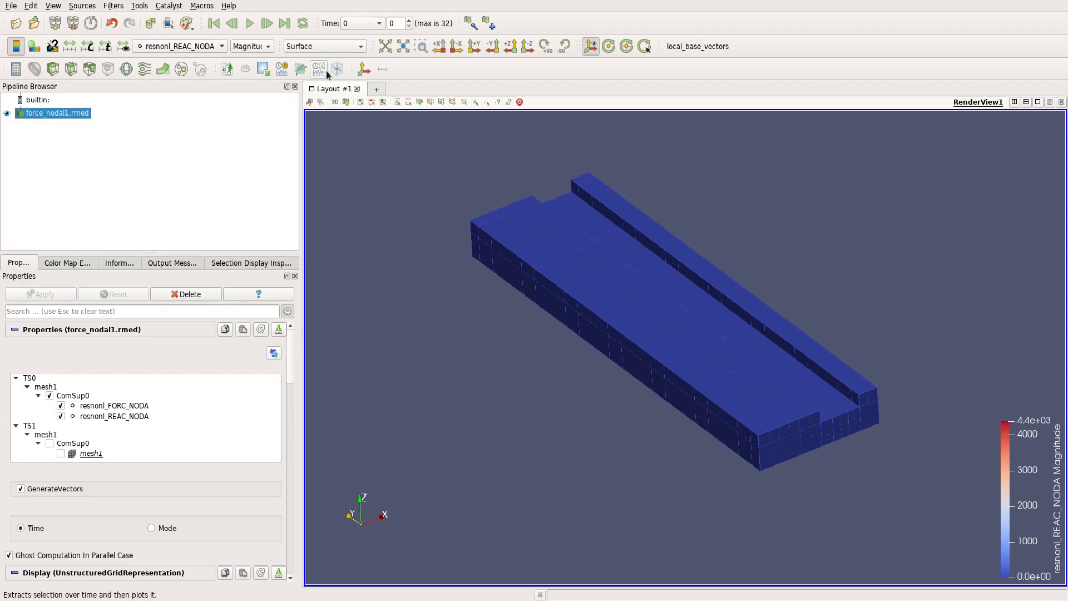
- Play the time steps through to the last one and examine the reaction forces along the model's long side face
left_click(249, 23)
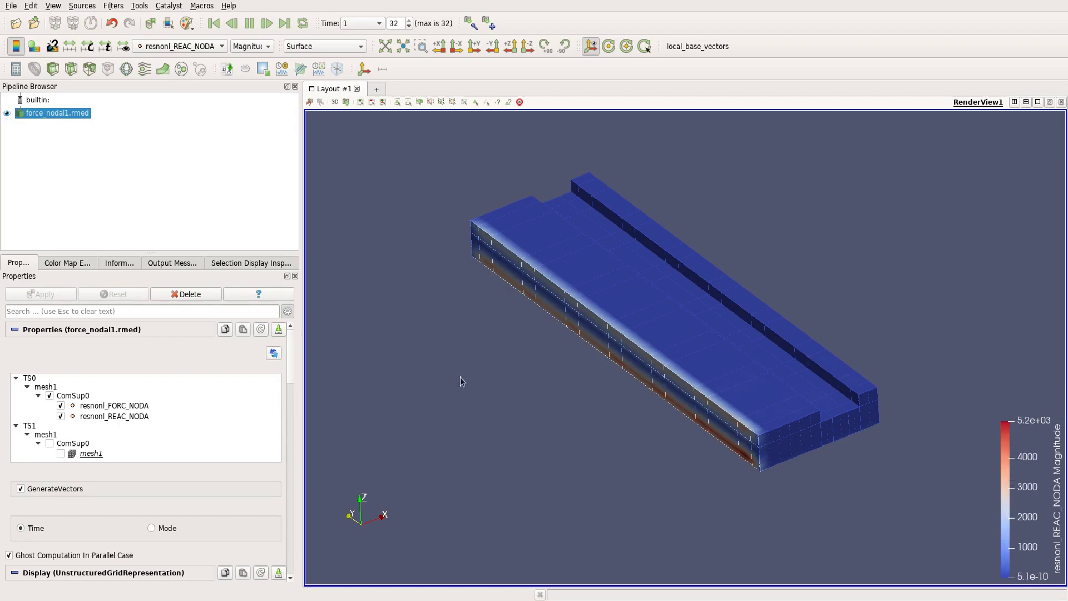
left_click_drag(539, 379, 588, 356)
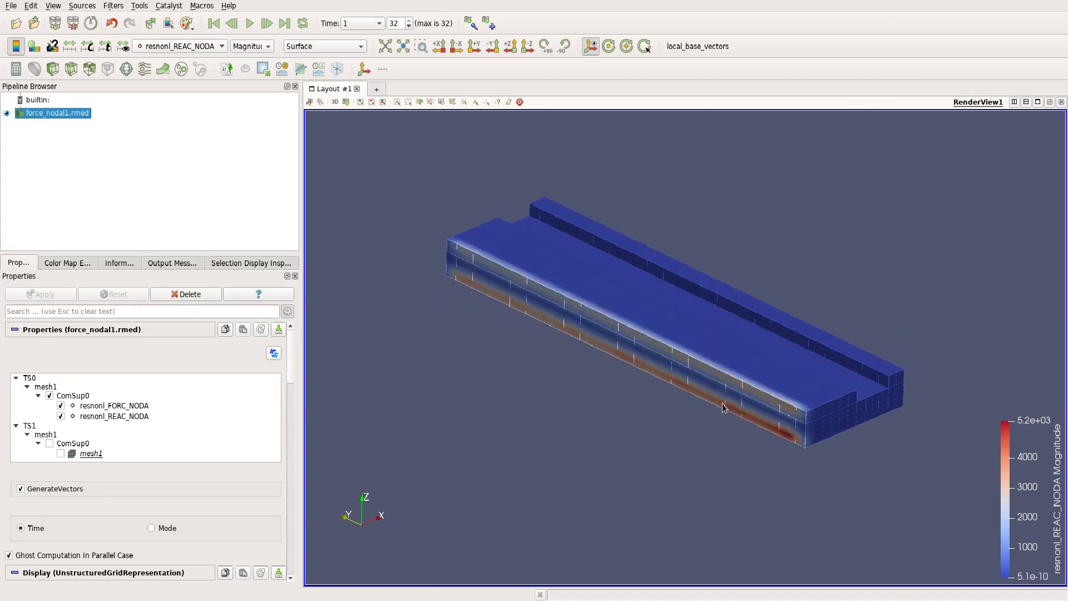
mouse_move(719, 417)
left_mouse_down()
mouse_move(683, 376)
mouse_move(567, 376)
mouse_move(575, 352)
mouse_move(537, 366)
mouse_move(687, 383)
mouse_move(708, 412)
left_mouse_up()
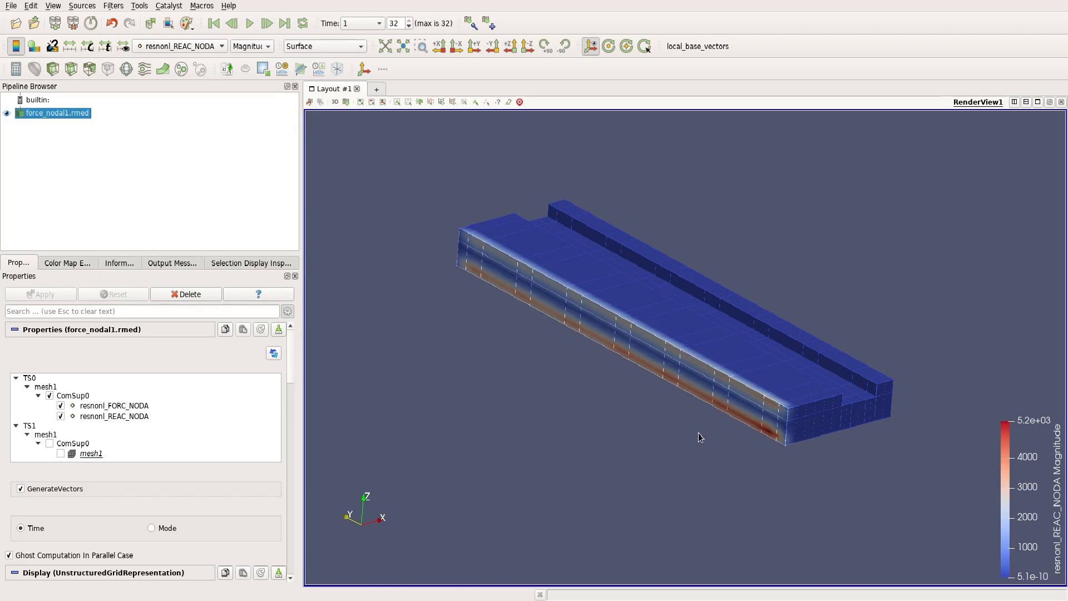
left_click_drag(703, 419, 730, 443)
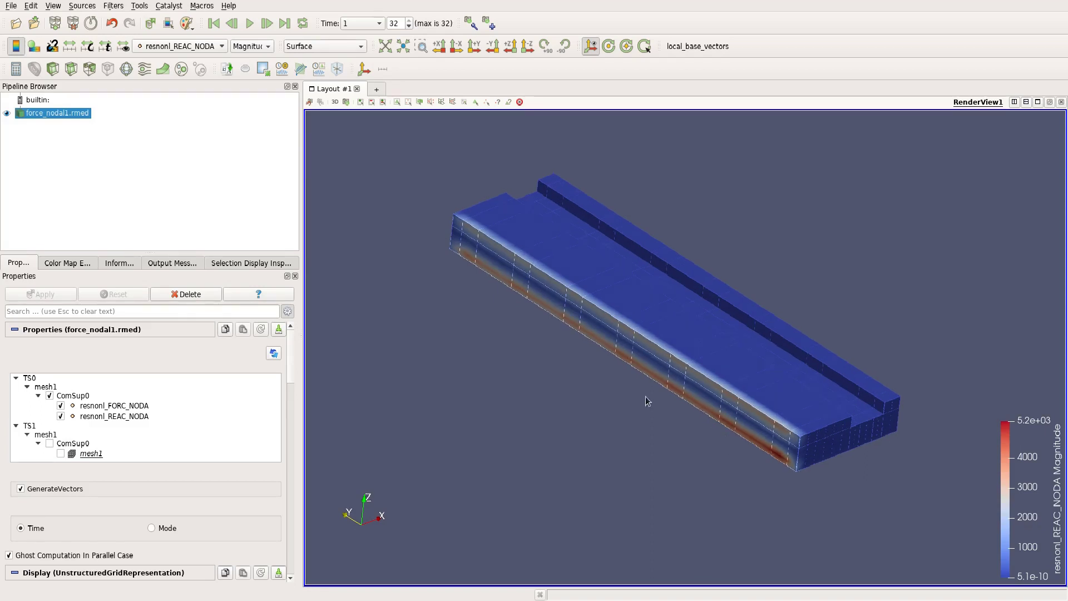
- Use Find Data to select the point in force_nodal1.rmed where resnonl_REAC_NODA (Magnitude) is max
left_click(31, 5)
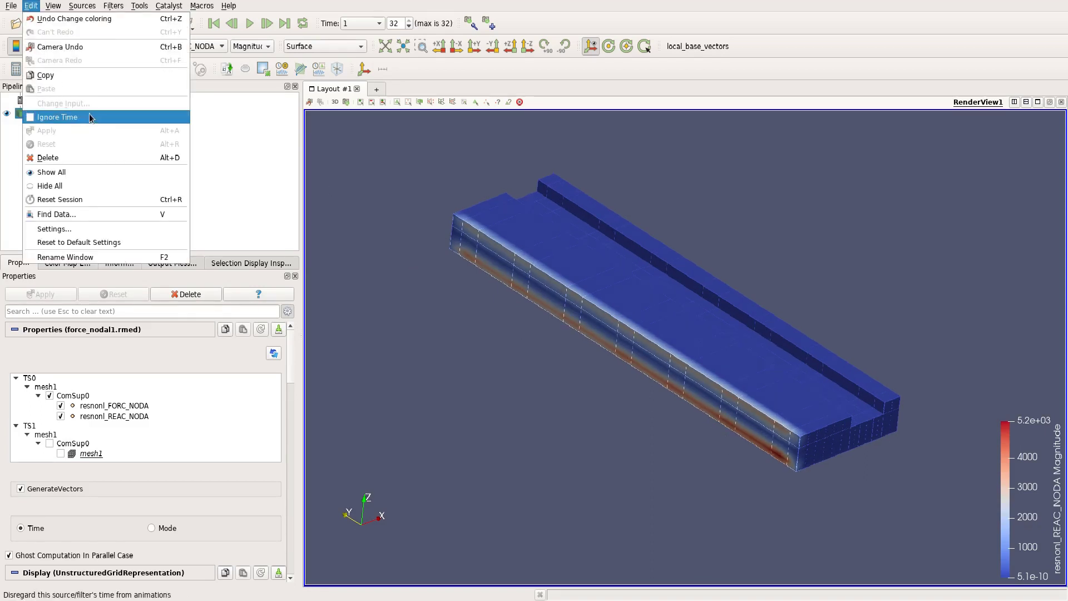
left_click(108, 211)
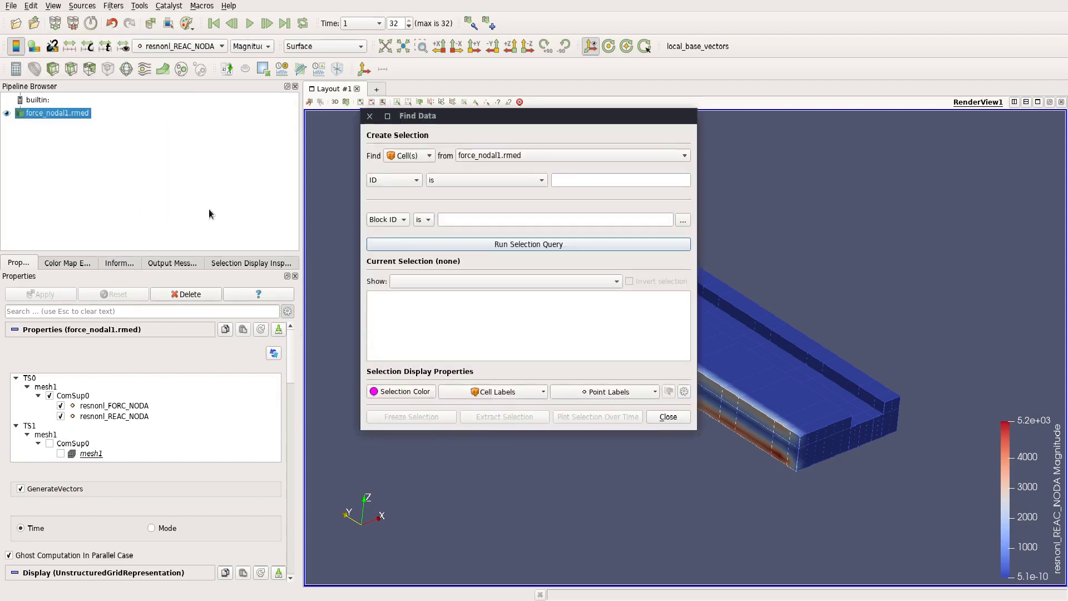
left_click(397, 158)
left_click(415, 168)
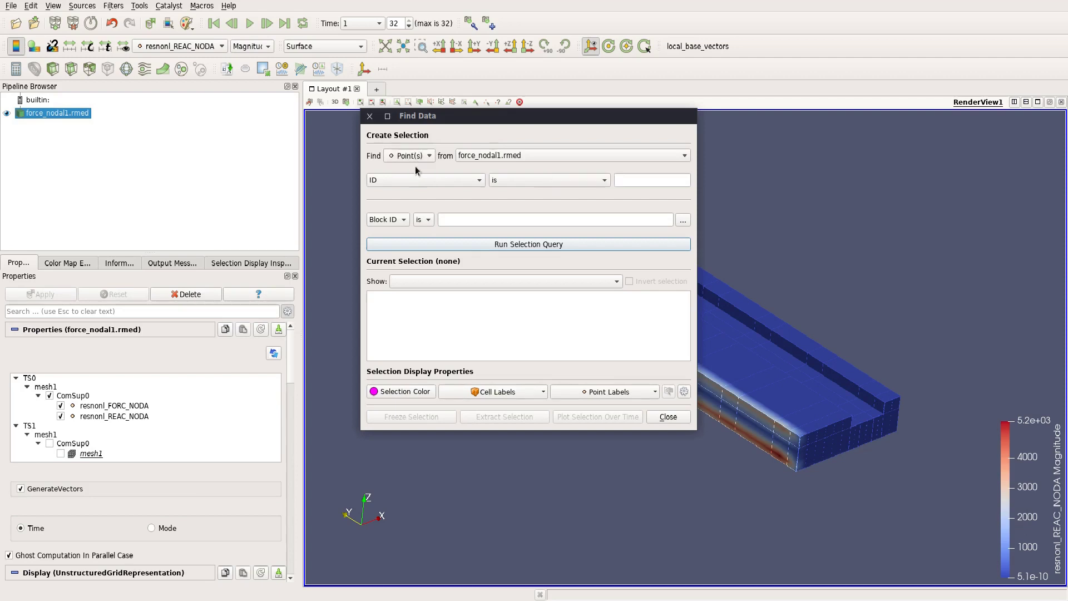
left_click(472, 182)
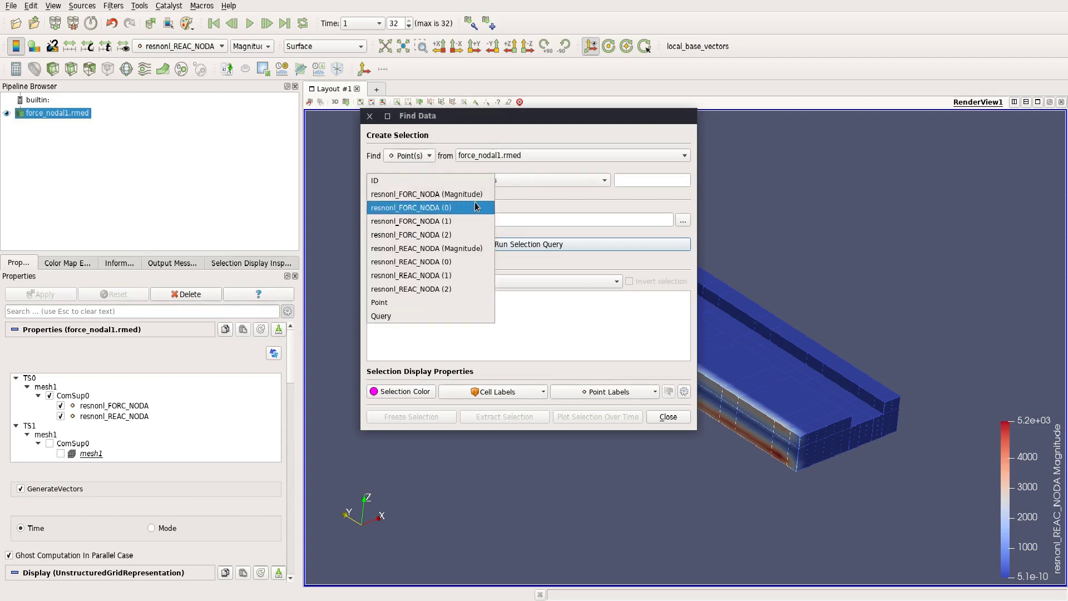
left_click(450, 248)
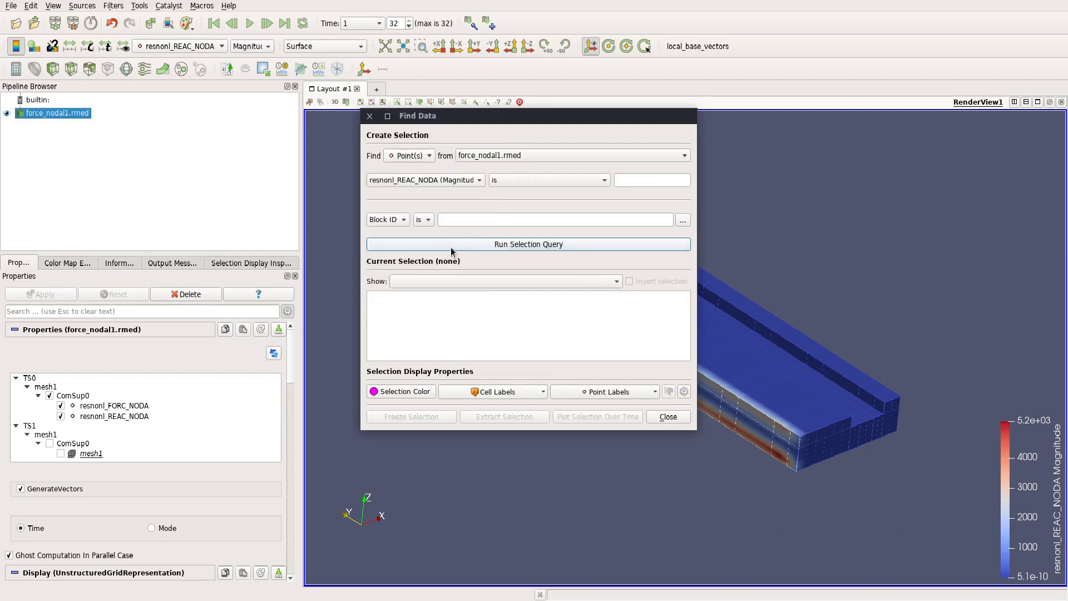
left_click(558, 183)
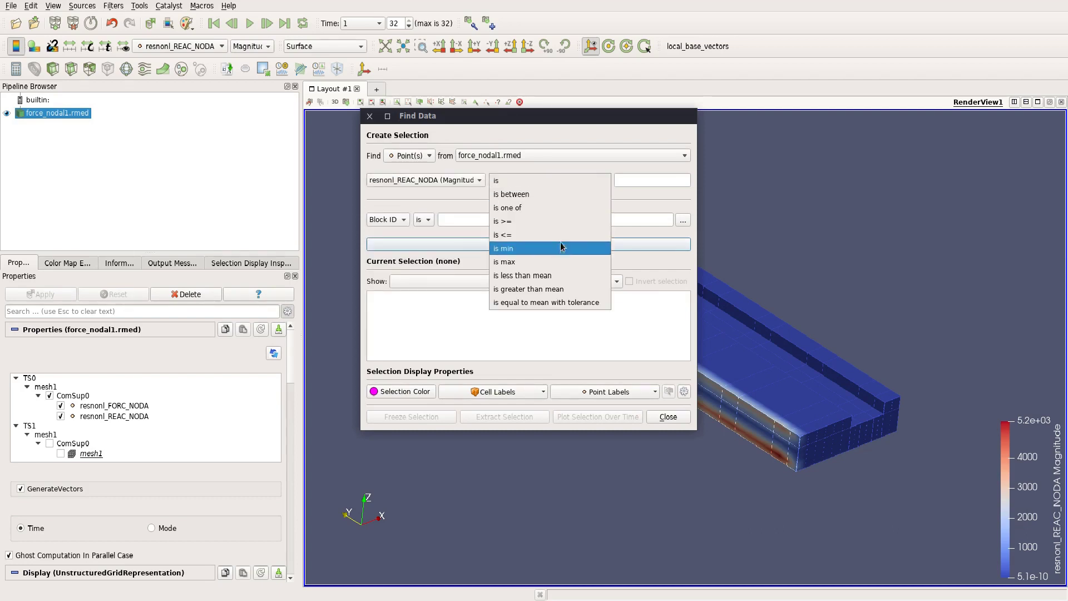
left_click(567, 261)
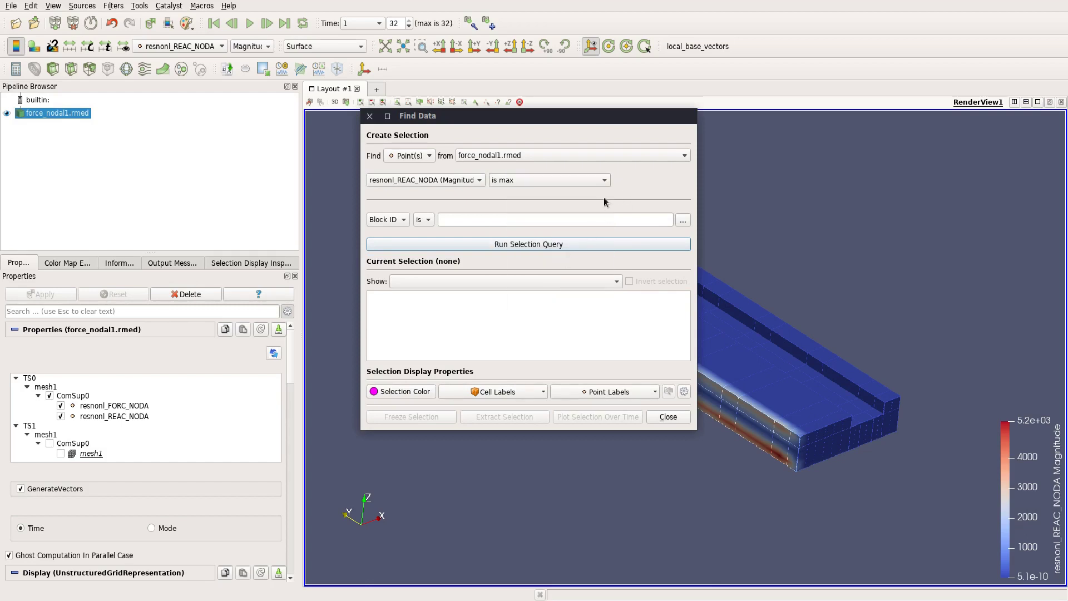
left_click(556, 244)
left_click_drag(503, 117, 351, 61)
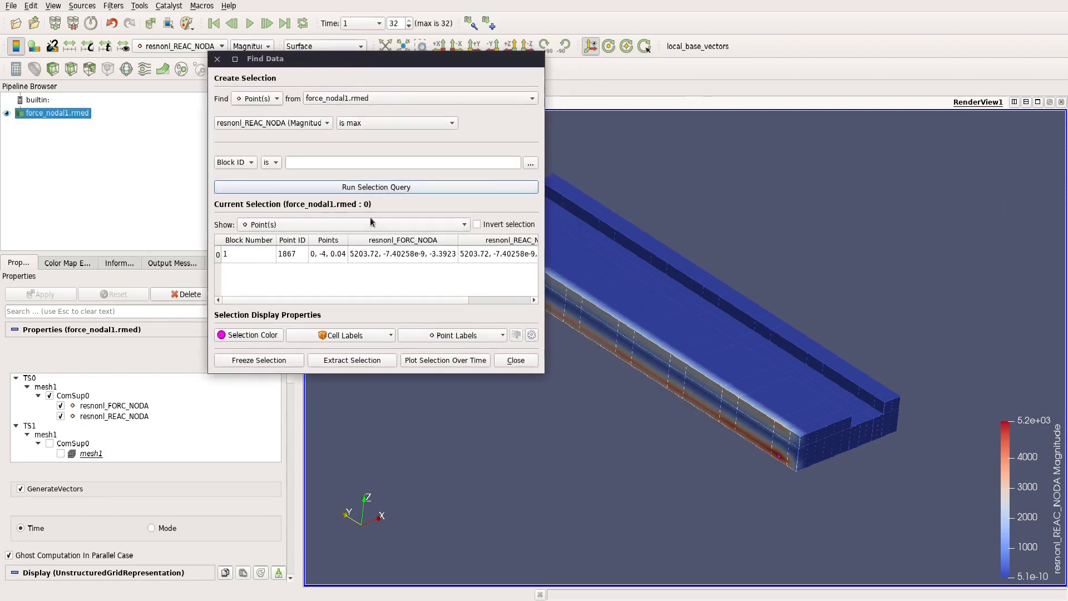
- Examine the selected point's location on the model and its coordinates and force components in the selection table
scroll(772, 473, "up", 3)
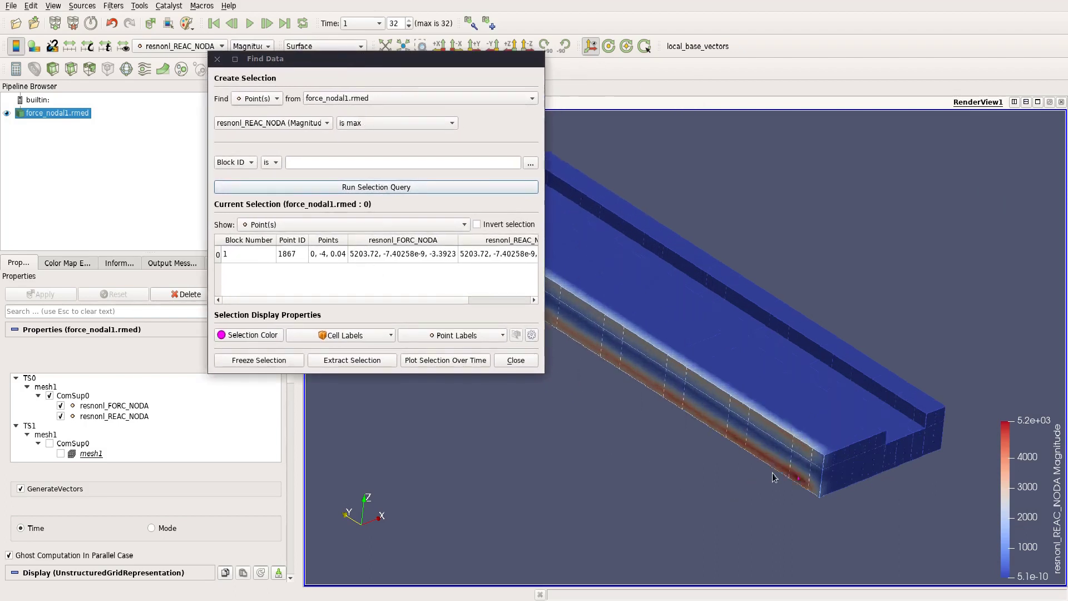
scroll(769, 412, "up", 2)
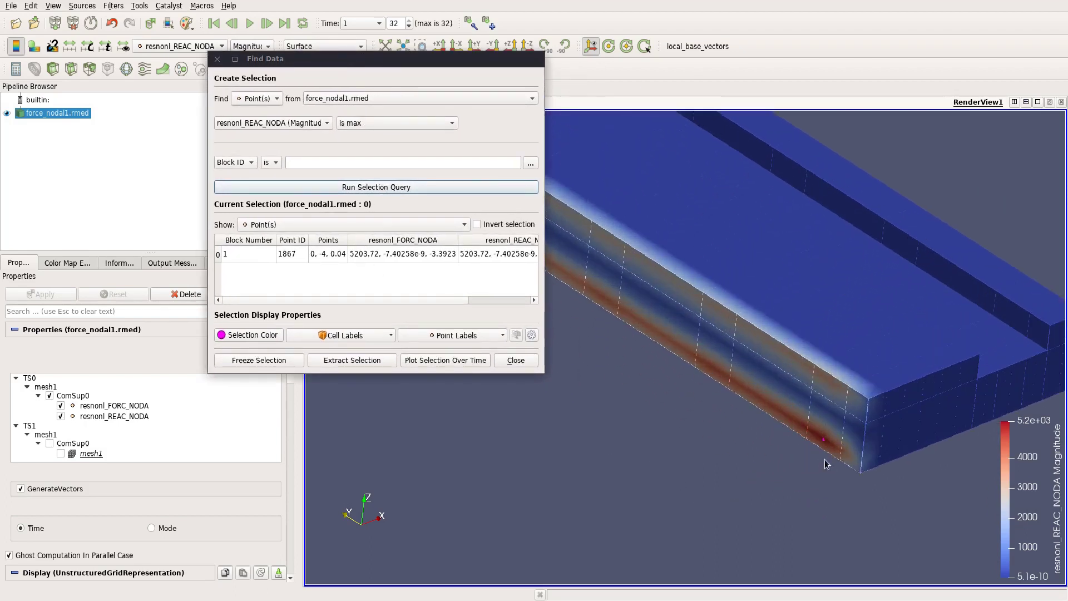
scroll(828, 457, "up", 3)
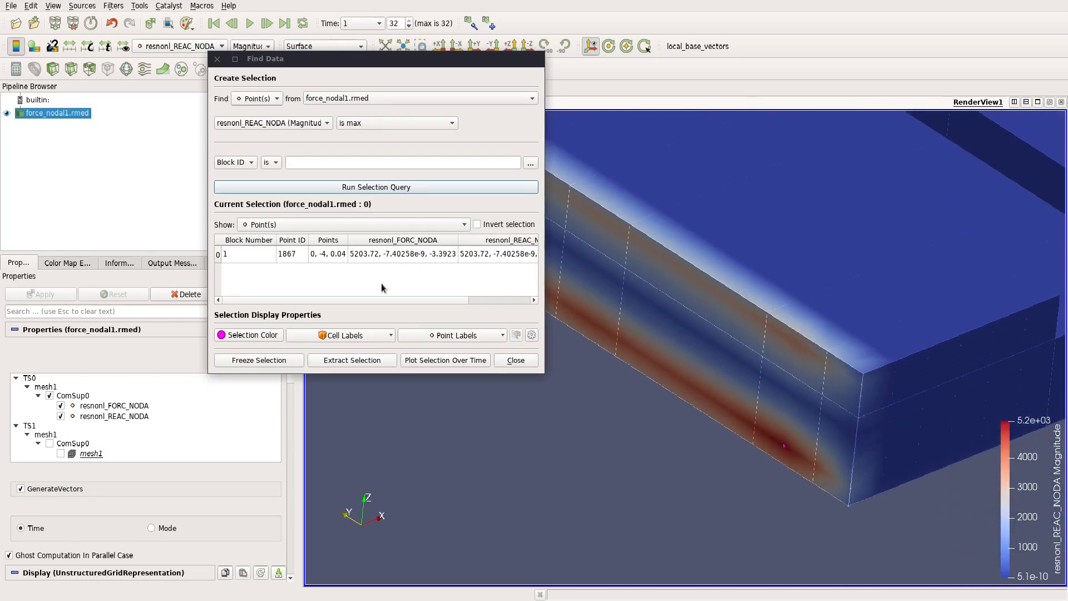
left_click_drag(386, 300, 449, 302)
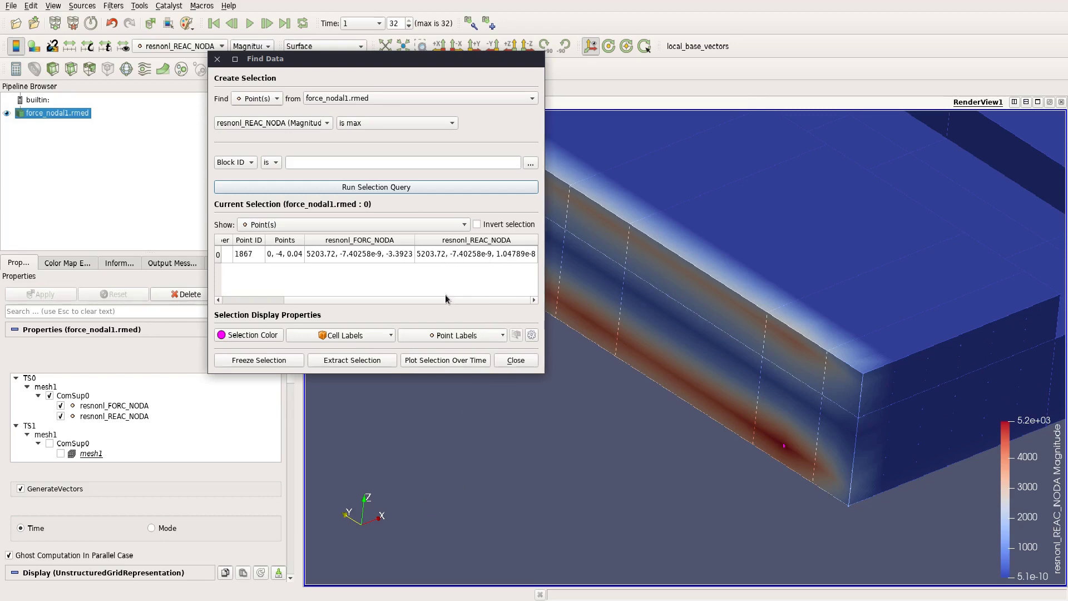
scroll(299, 298, "left", 2)
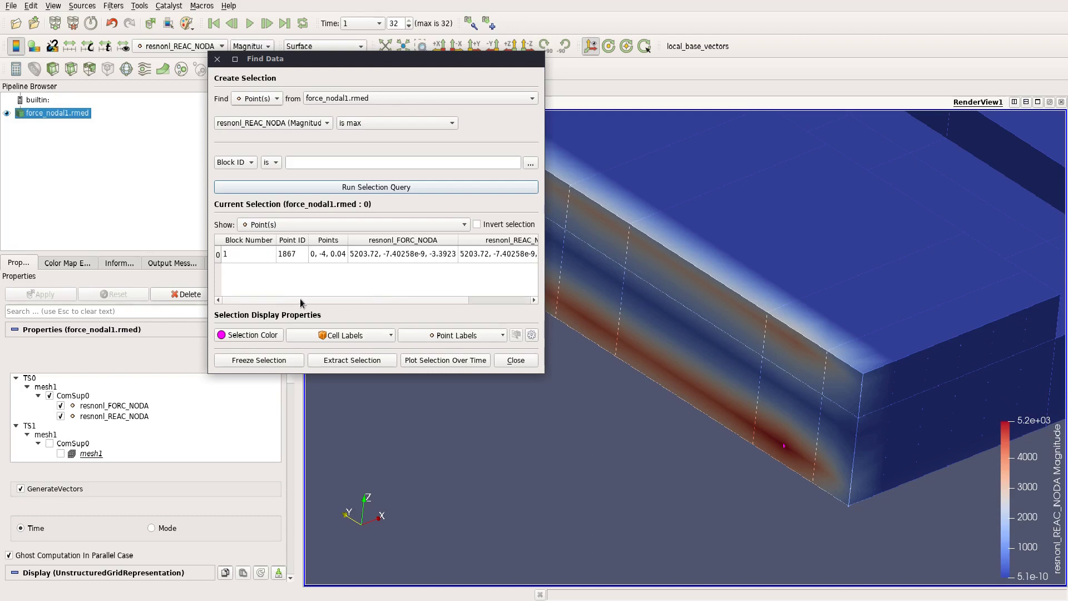
scroll(299, 298, "right", 2)
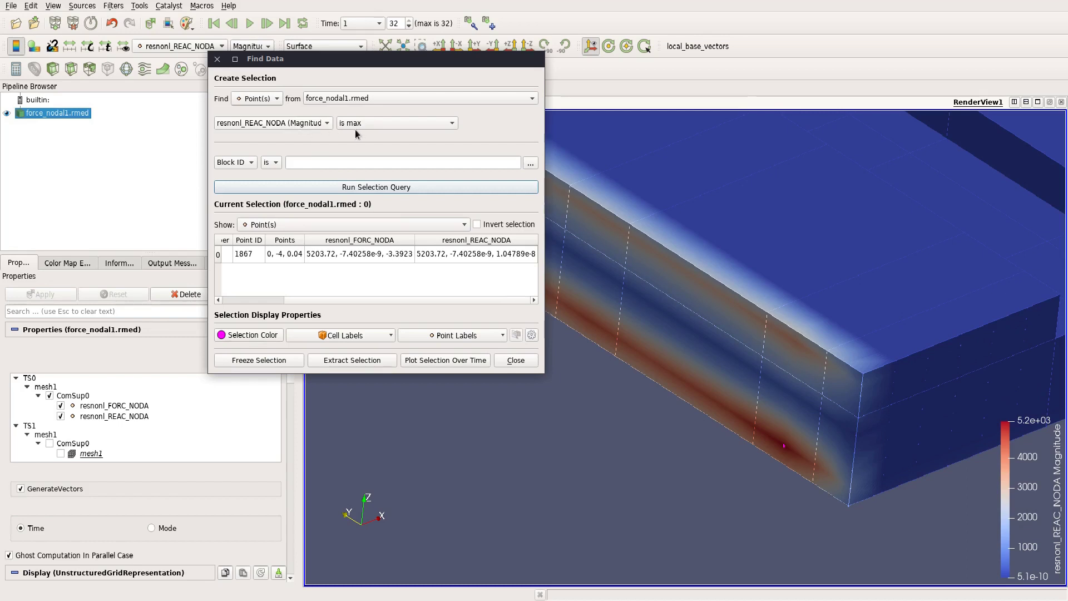
- Switch the point search criterion to Query to view its mag(resnonl_REAC_NODA) expression, and close Find Data
left_click(318, 124)
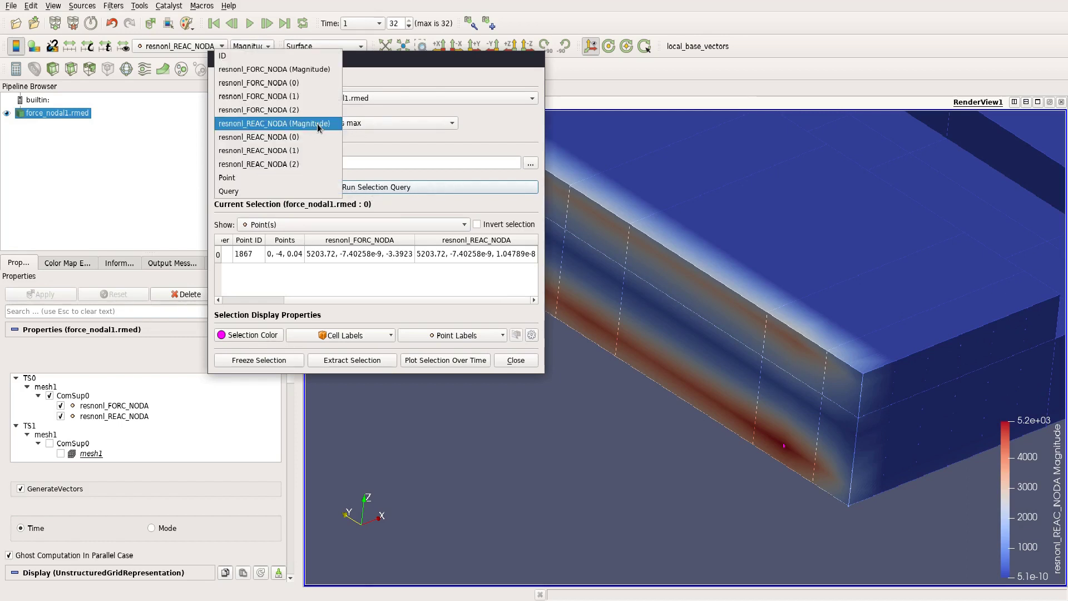
left_click(238, 193)
mouse_move(516, 123)
left_mouse_down()
mouse_move(464, 123)
mouse_move(529, 122)
left_mouse_up()
left_click(511, 122)
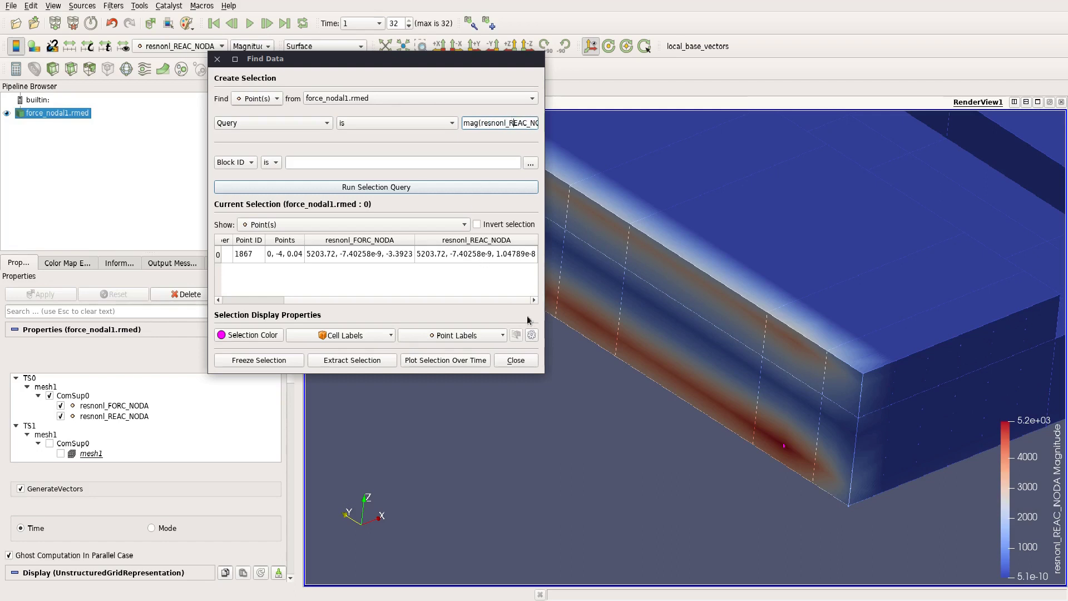
left_click(514, 360)
- Raise the model's ambient lighting to 0.76, and reduce it to 0.51 after checking the shading
scroll(595, 416, "down", 4)
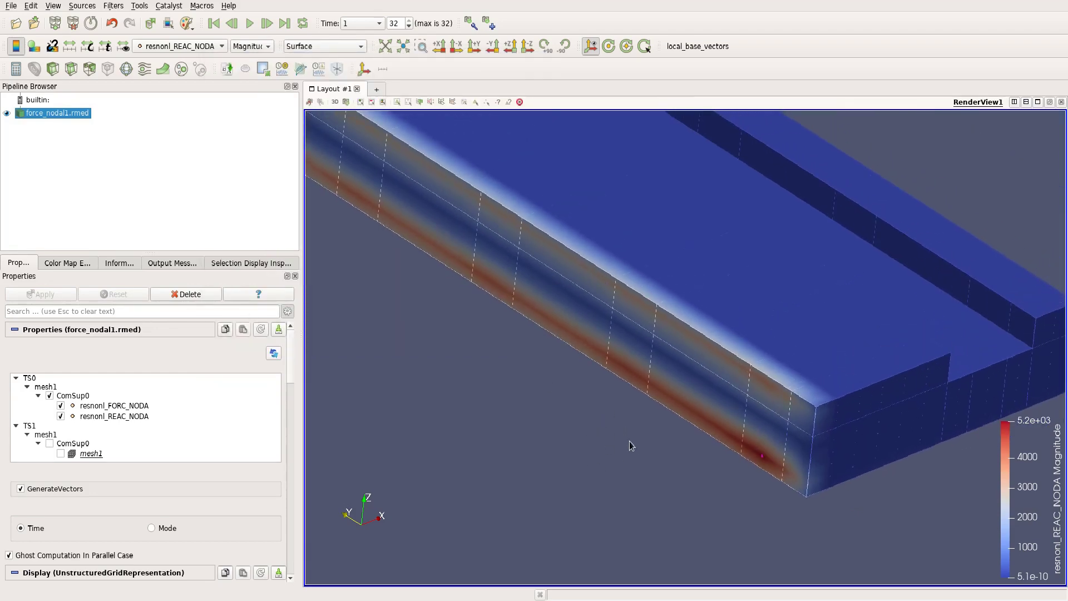
scroll(629, 441, "down", 3)
scroll(593, 439, "up", 1)
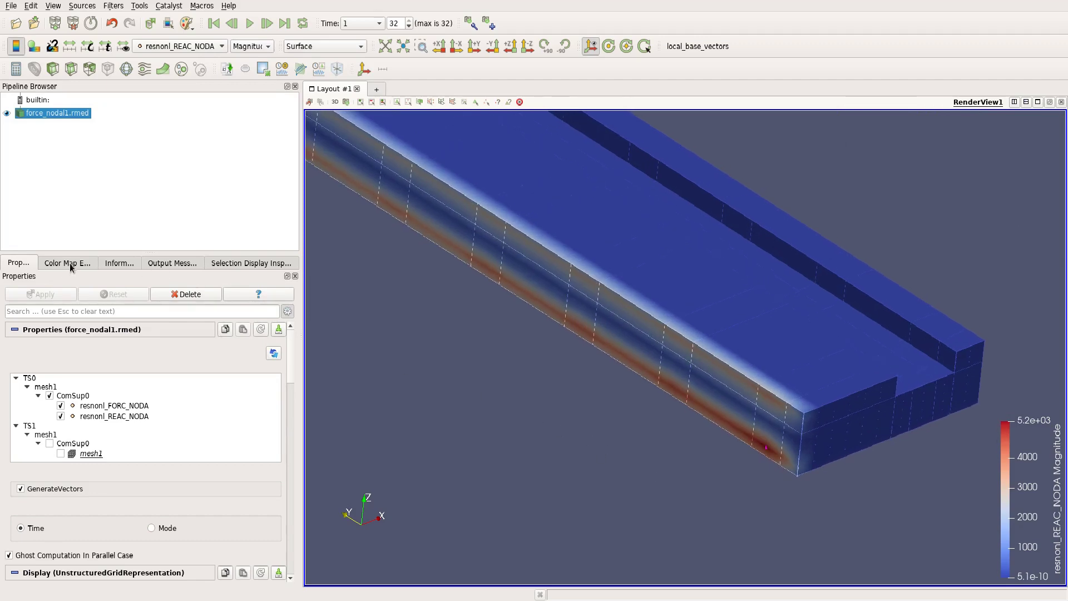
scroll(289, 375, "down", 10)
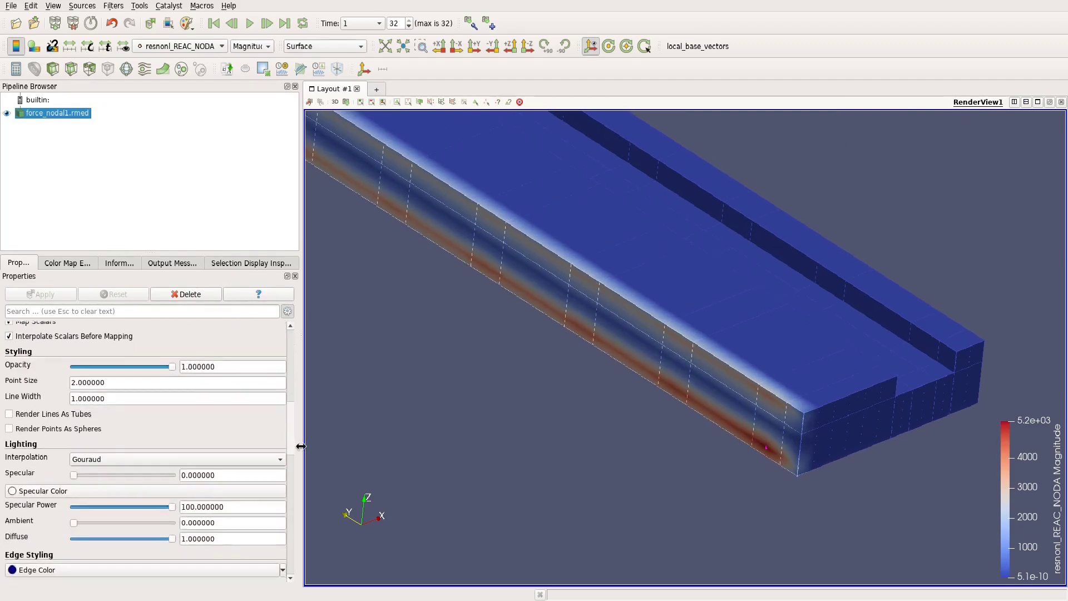
scroll(300, 446, "down", 1)
left_click_drag(74, 514, 149, 518)
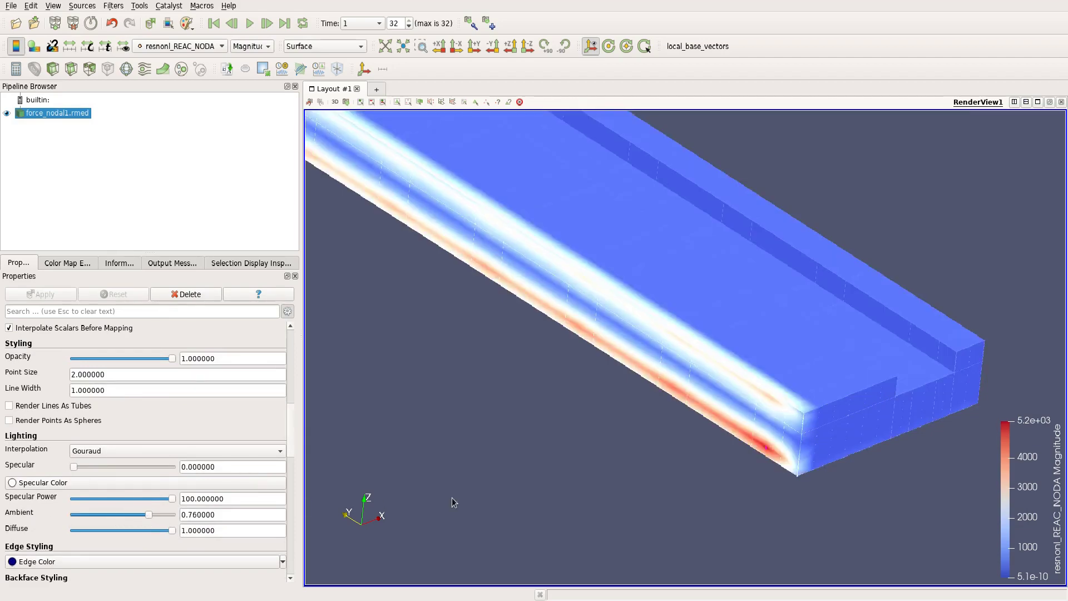
left_click_drag(452, 497, 425, 513)
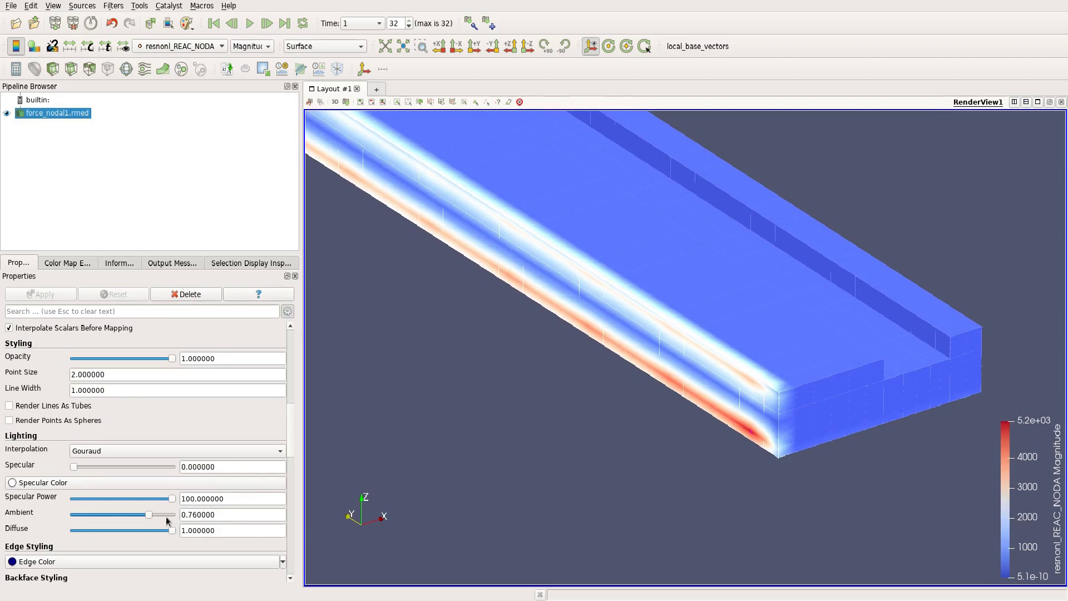
left_click_drag(150, 514, 123, 515)
left_click_drag(496, 482, 519, 475)
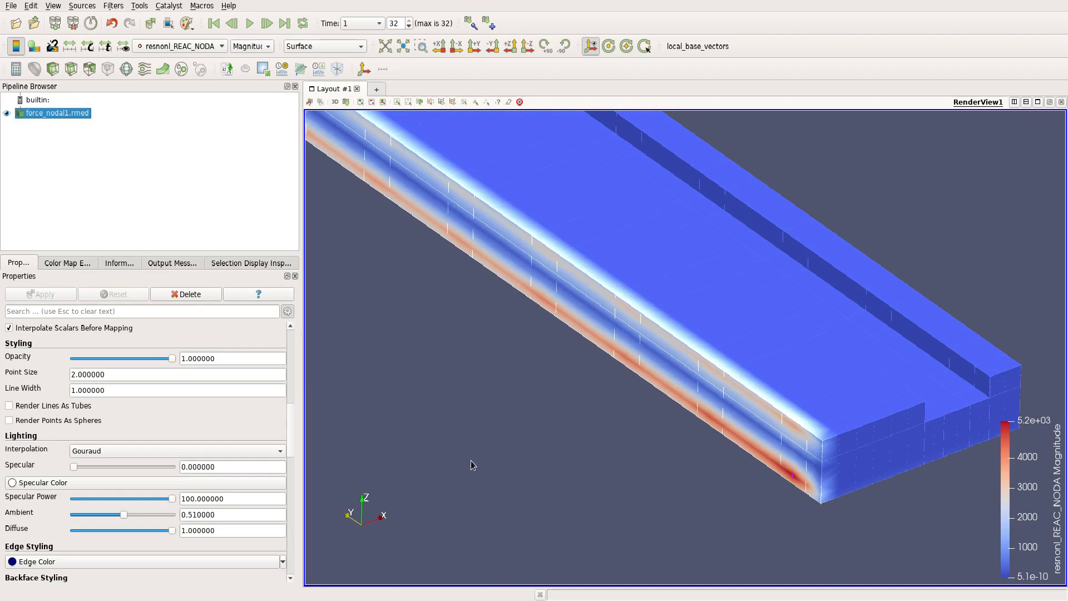
- Enable opacity mapping for surfaces in the resnonl_REAC_NODA color map
left_click_drag(571, 492, 634, 486)
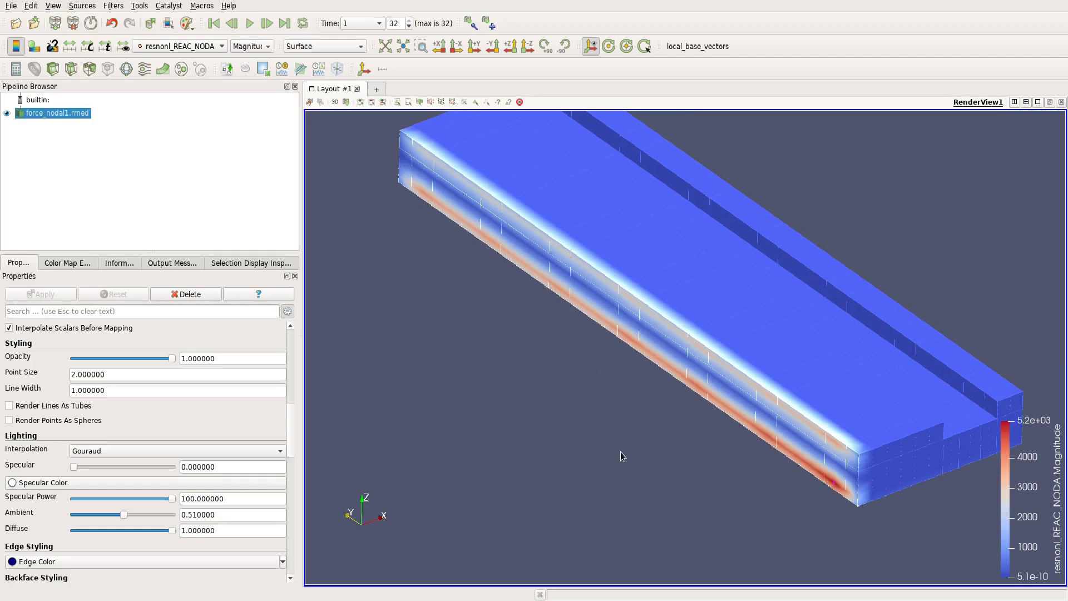
left_click_drag(605, 449, 647, 451)
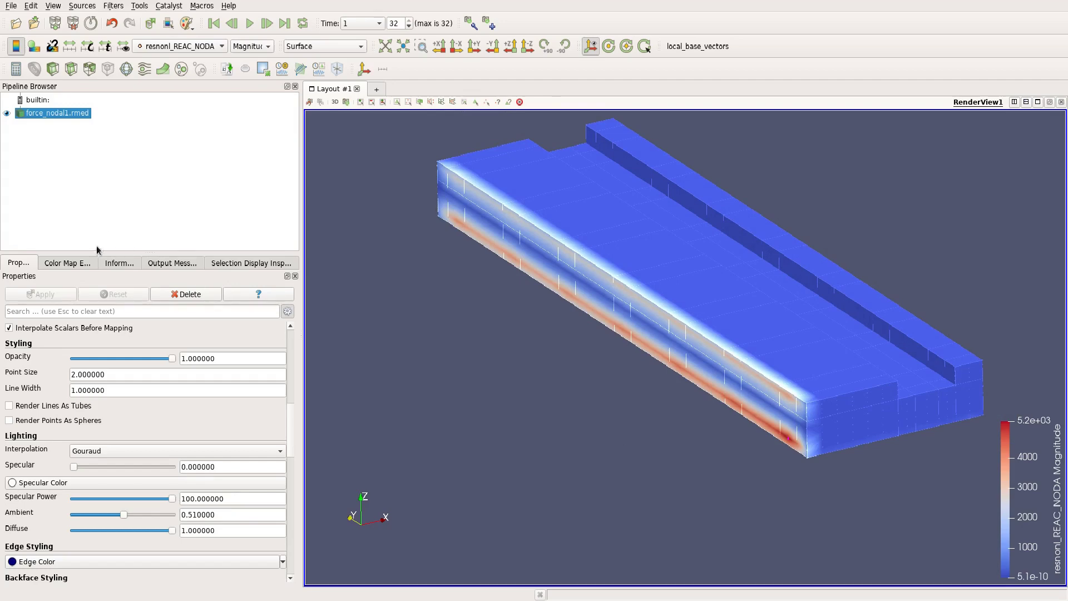
left_click(74, 264)
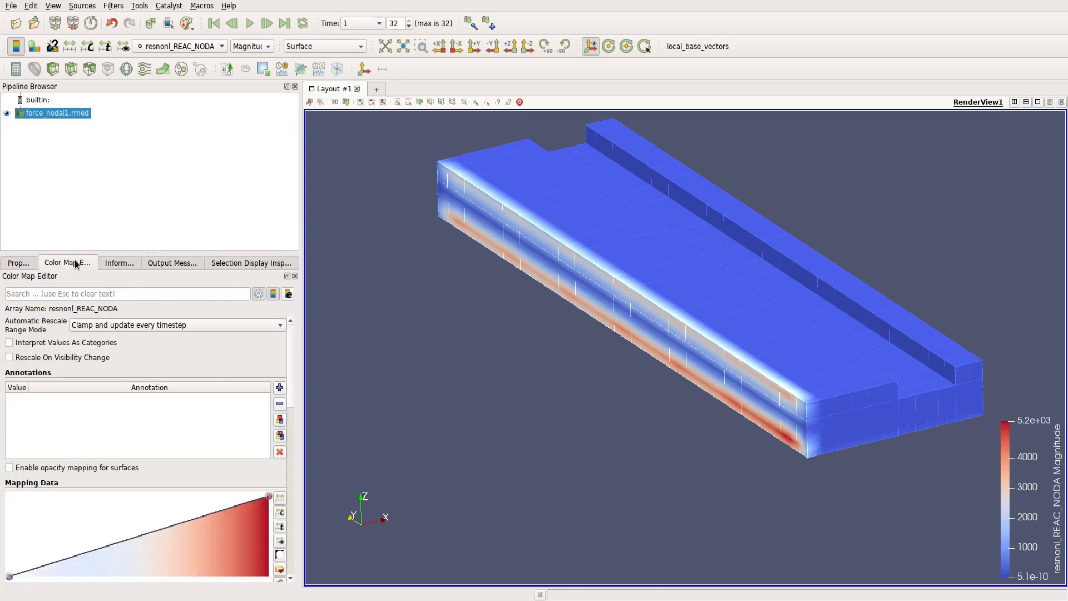
left_click_drag(290, 377, 289, 441)
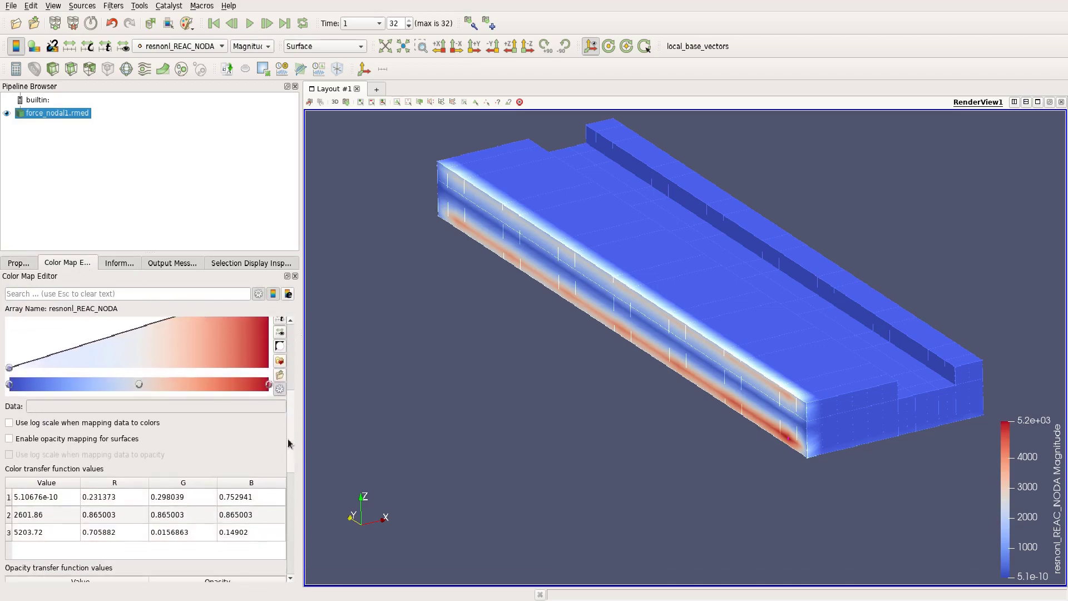
left_click(9, 440)
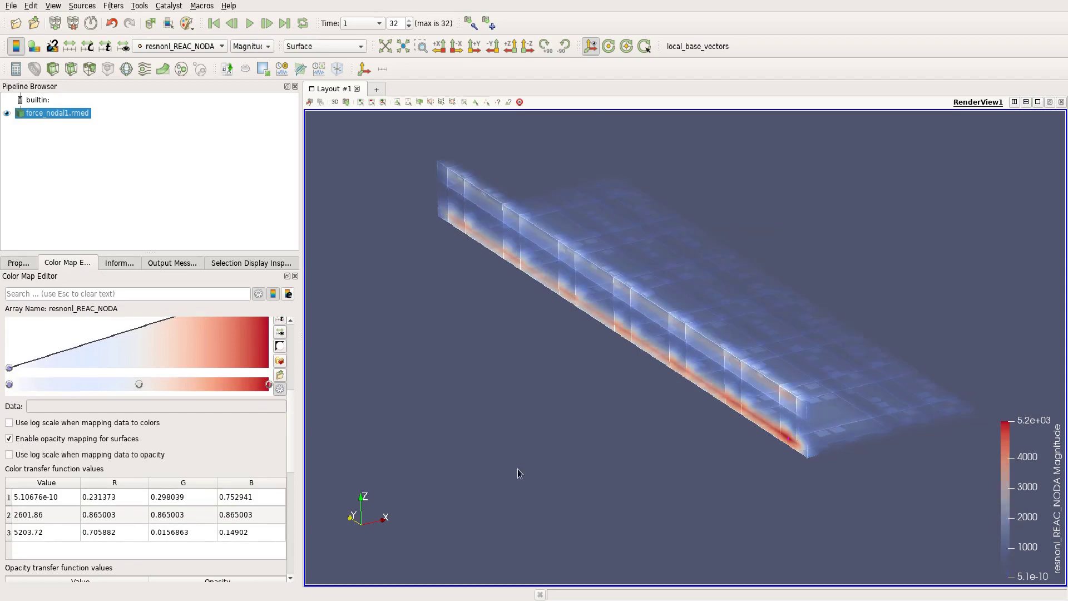
- Examine the translucent model along the +Y view direction and from an oblique angle for the distribution of reaction forces
left_click_drag(615, 459, 589, 391)
scroll(685, 418, "up", 3)
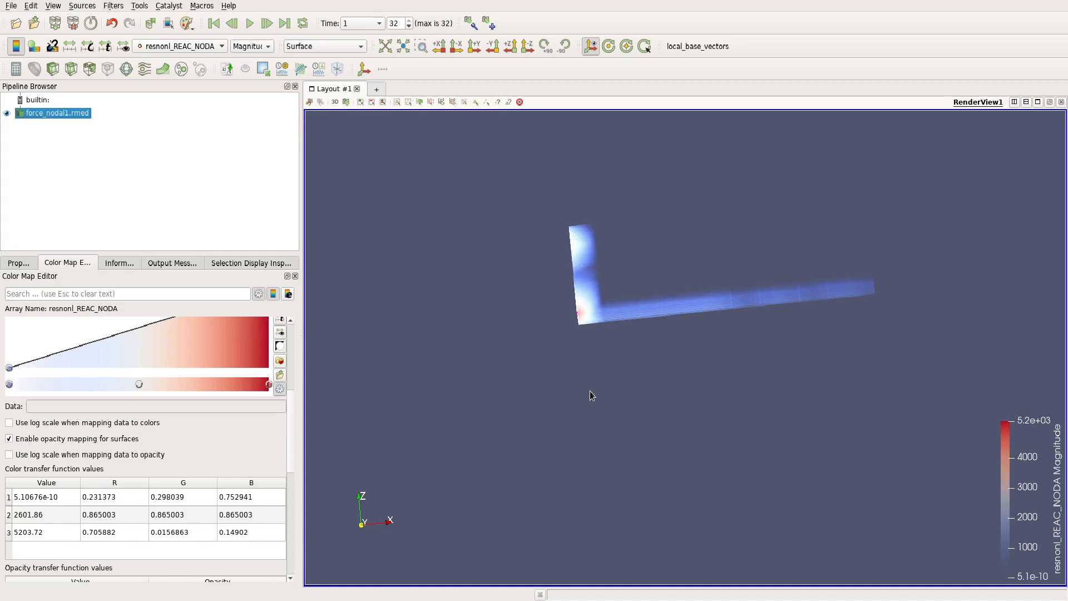
left_click_drag(577, 385, 598, 395)
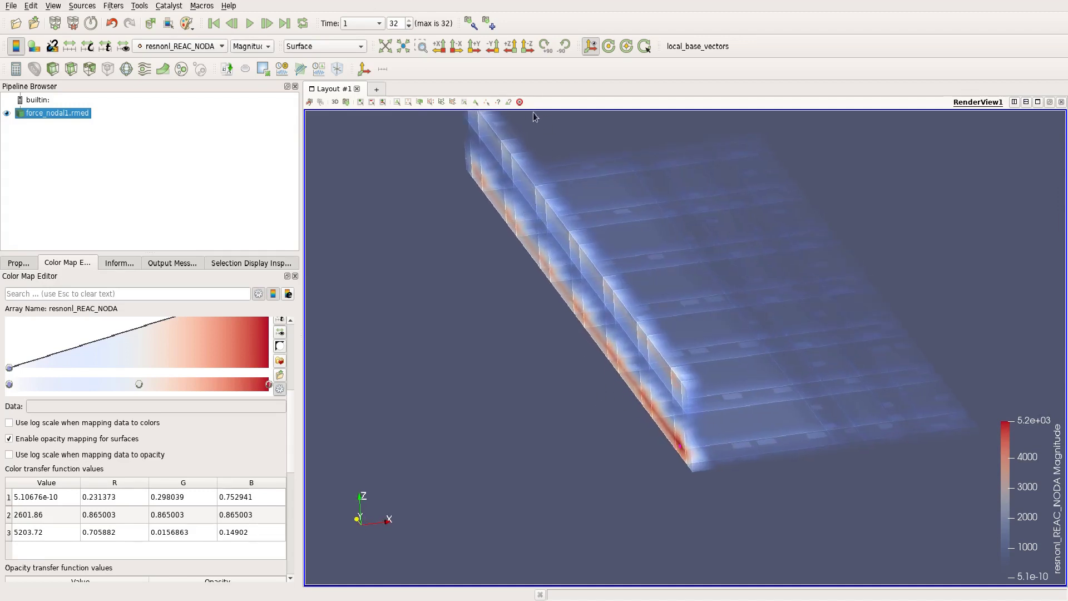
left_click(476, 51)
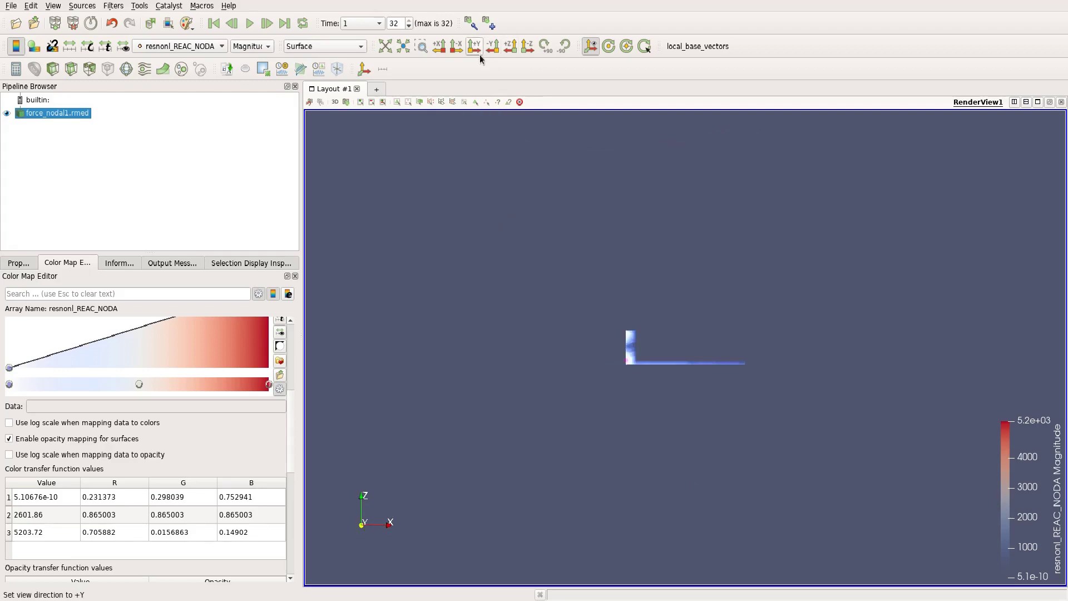
scroll(560, 357, "up", 5)
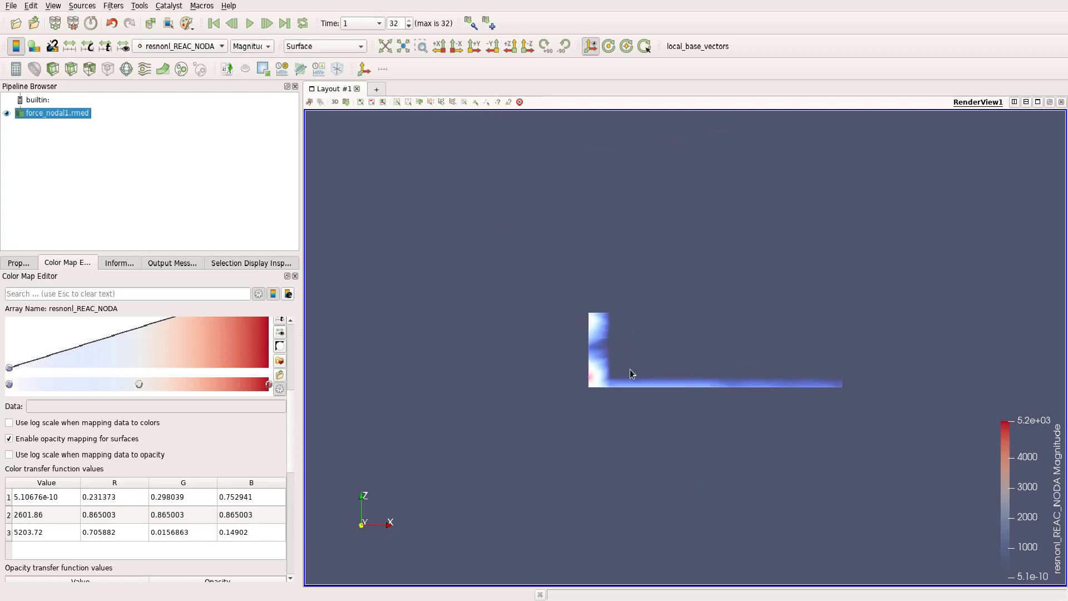
scroll(572, 369, "up", 2)
scroll(580, 382, "up", 2)
scroll(545, 356, "up", 2)
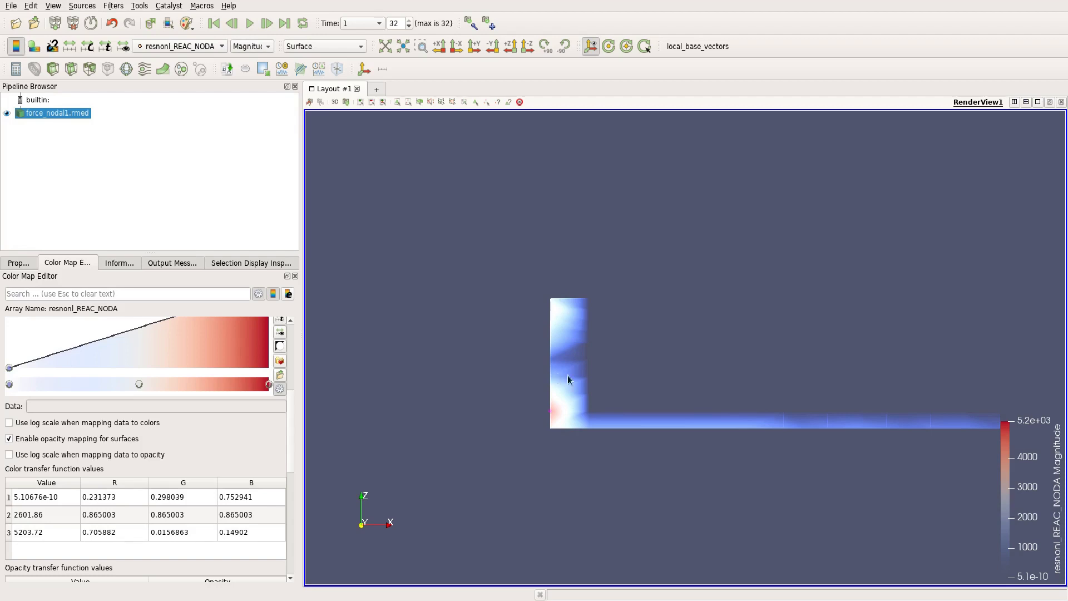
scroll(518, 365, "down", 2)
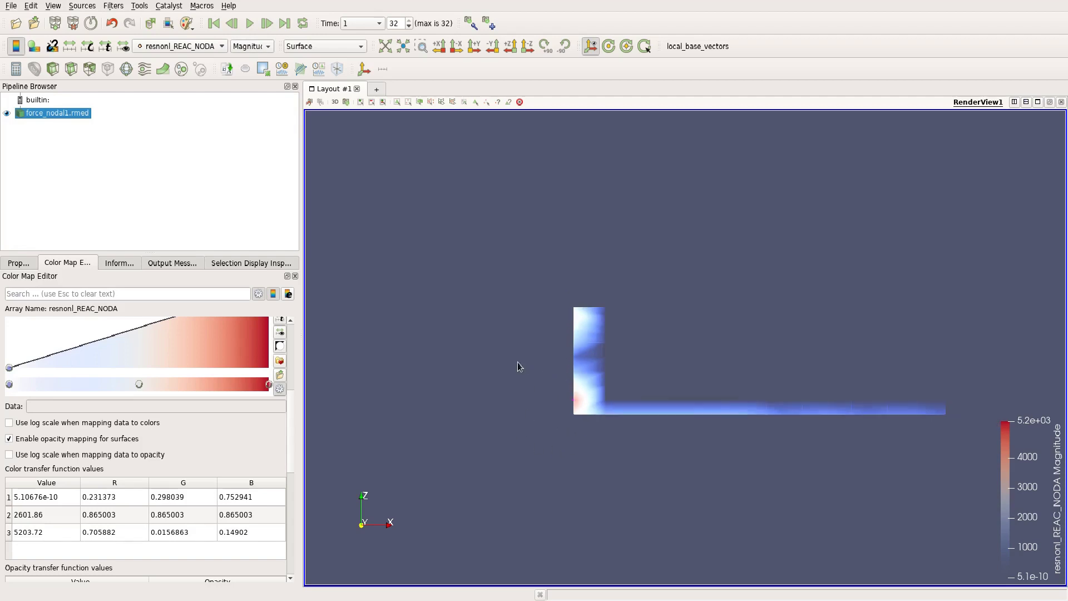
left_click_drag(562, 427, 686, 463)
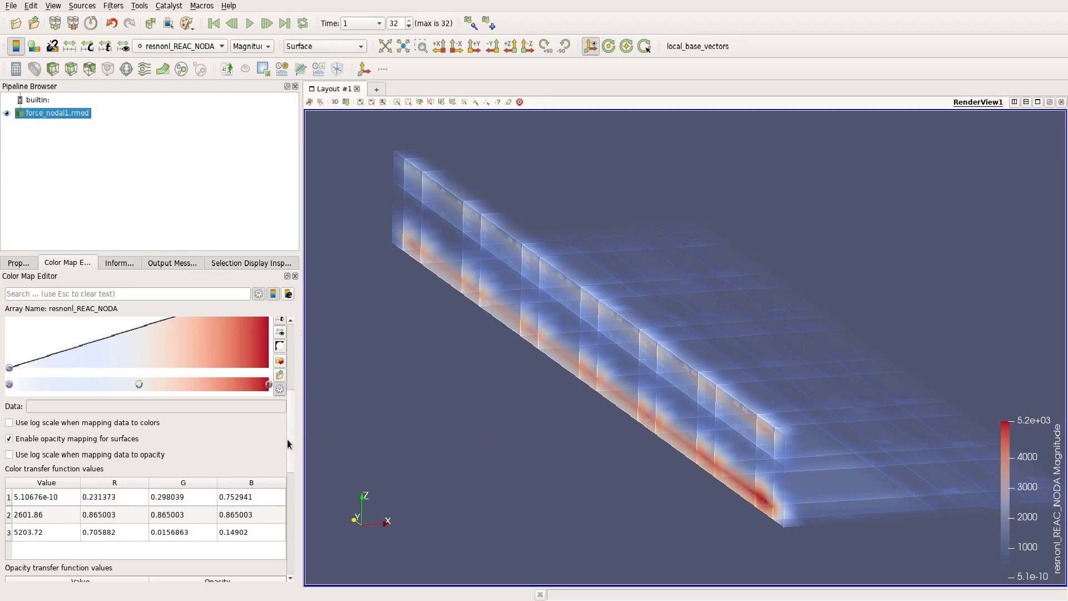
- Apply the Rainbow Blended White color preset to resnonl_REAC_NODA and close the preset chooser
scroll(289, 444, "up", 2)
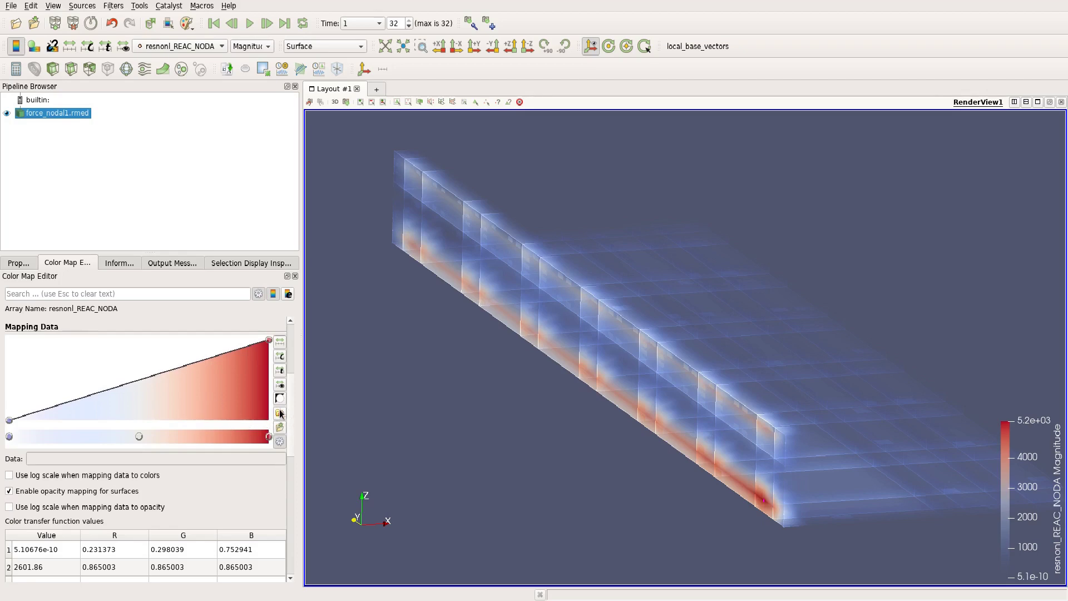
left_click(280, 414)
scroll(422, 401, "down", 1)
scroll(423, 401, "up", 2)
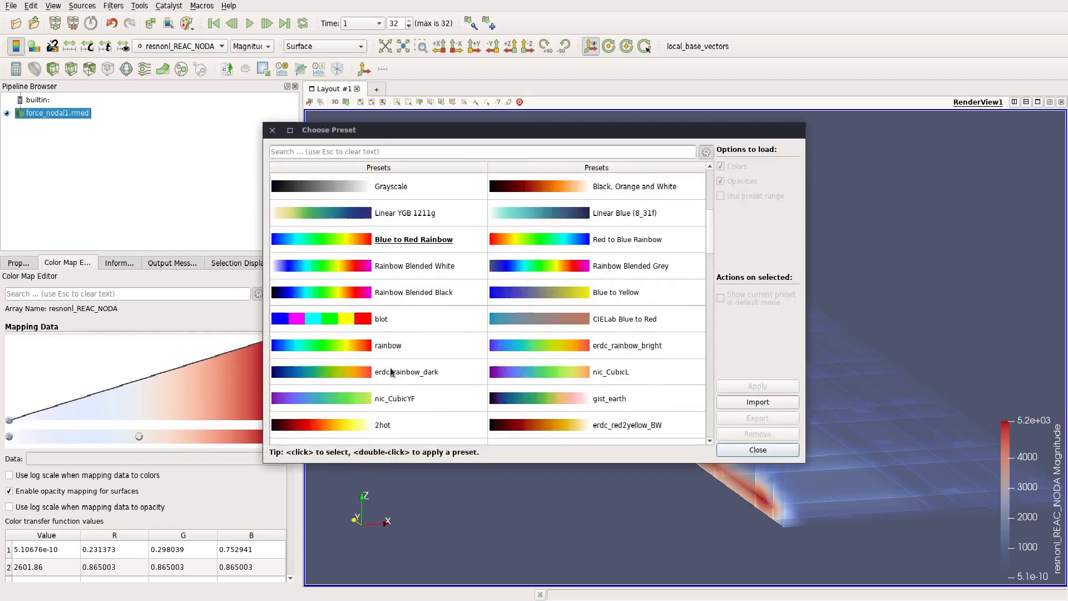
double_click(382, 266)
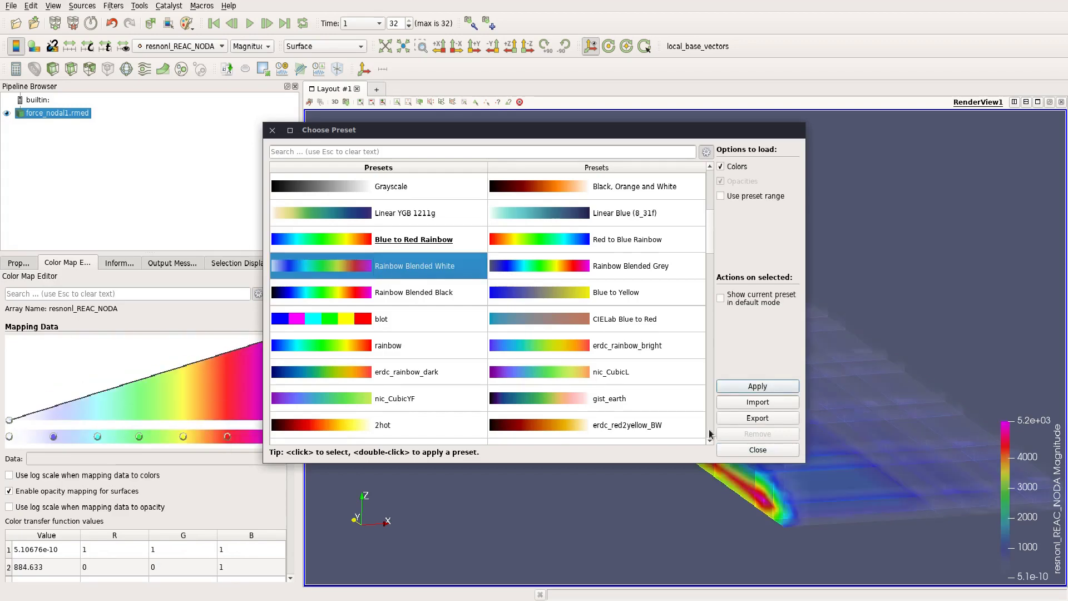
left_click(758, 450)
left_click_drag(689, 467, 694, 463)
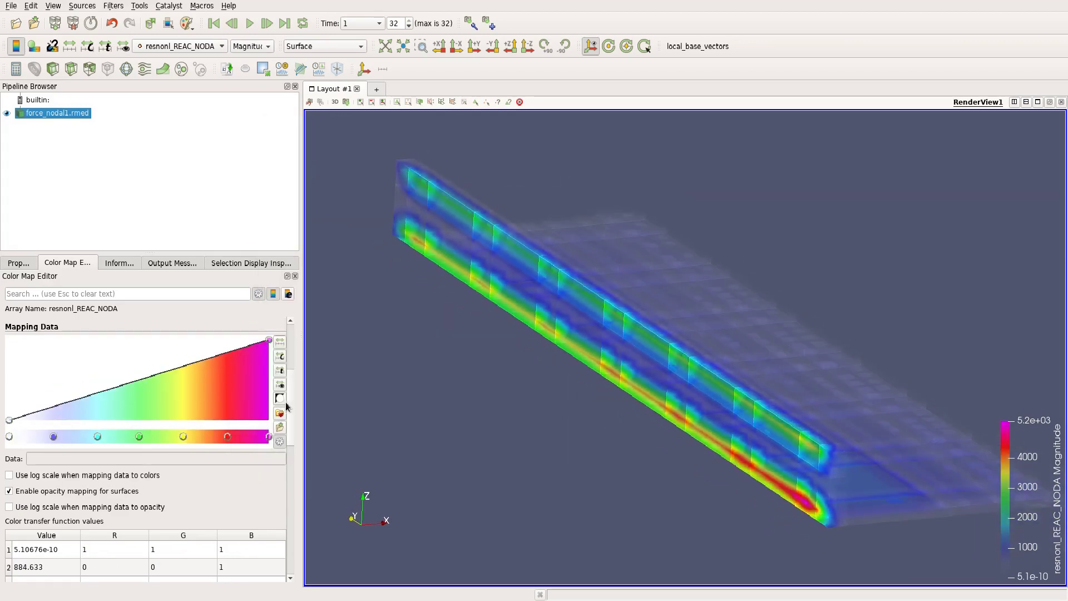
- Disable opacity mapping for surfaces in the resnonl_REAC_NODA color map
scroll(294, 363, "up", 1)
scroll(294, 363, "up", 4)
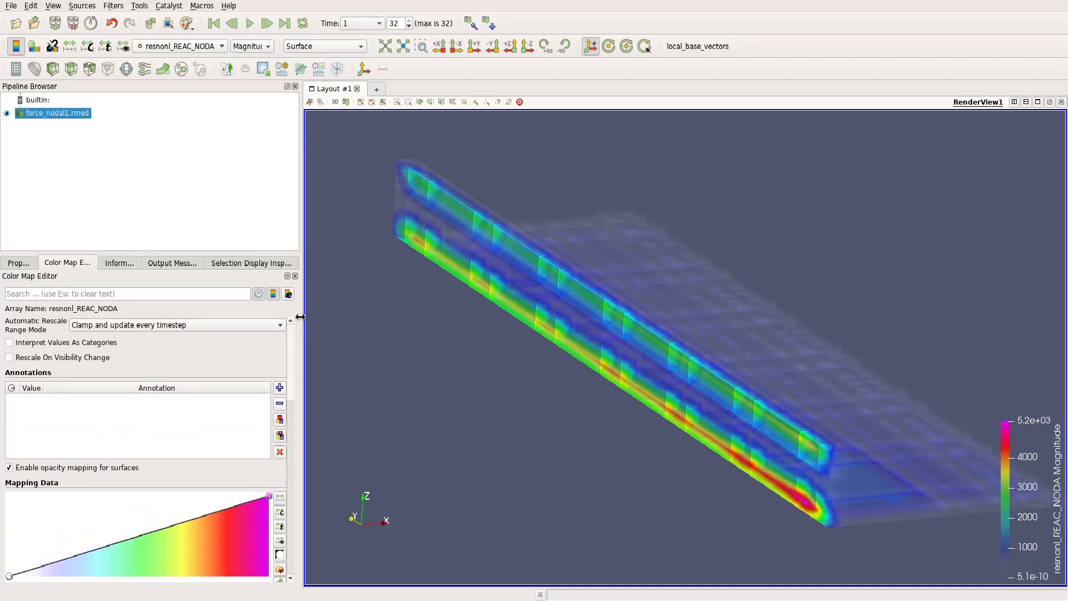
scroll(297, 363, "down", 3)
scroll(295, 367, "down", 3)
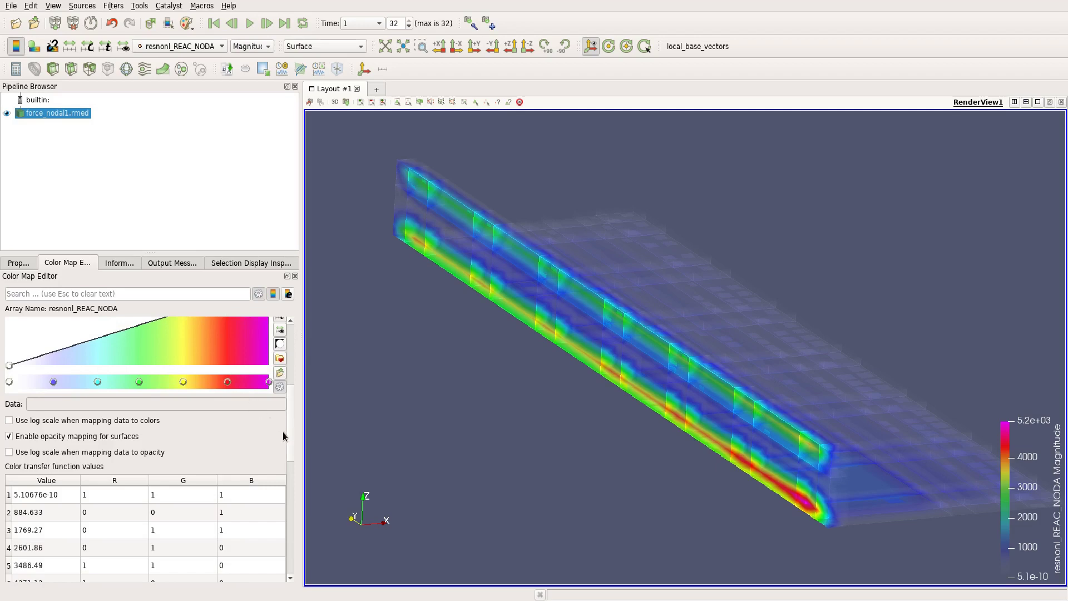
left_click_drag(289, 438, 289, 435)
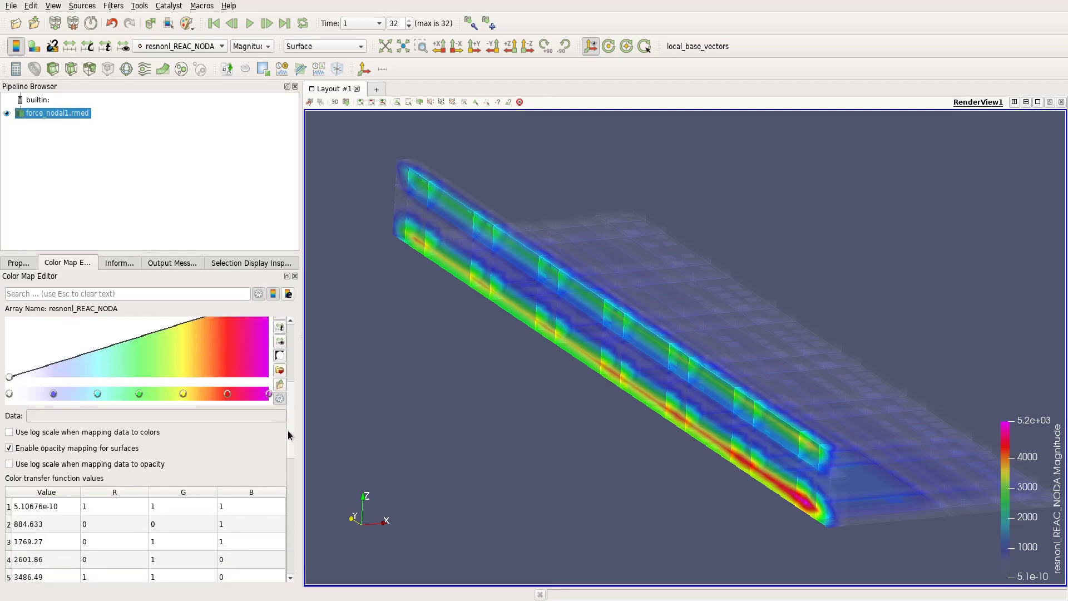
left_click(78, 448)
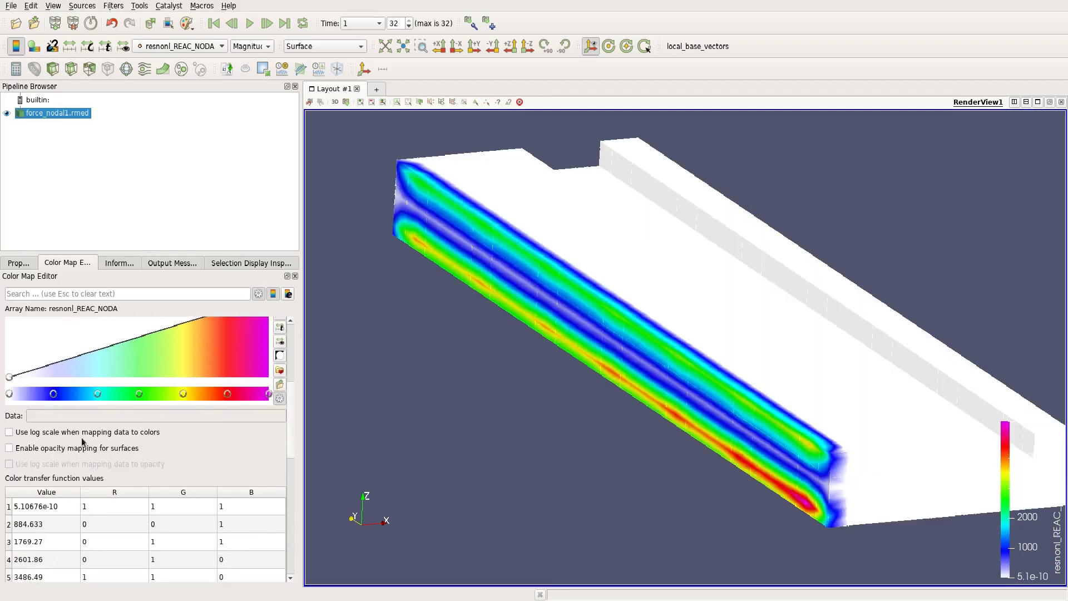
scroll(523, 439, "up", 3)
scroll(511, 427, "down", 4)
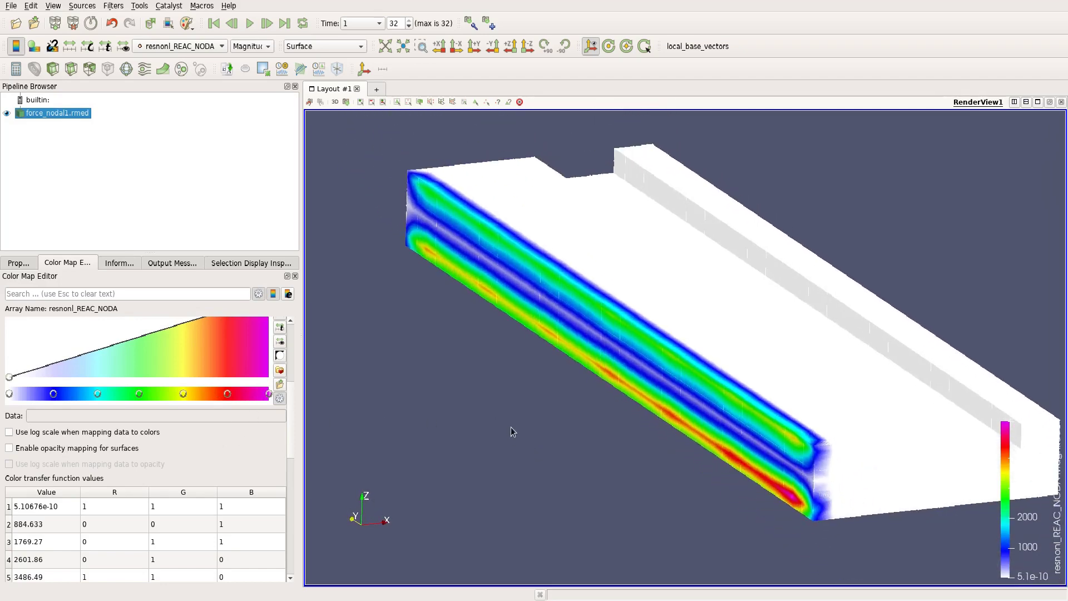
- Apply the Blue to Red Rainbow color preset to resnonl_REAC_NODA and close the preset chooser
left_click(280, 370)
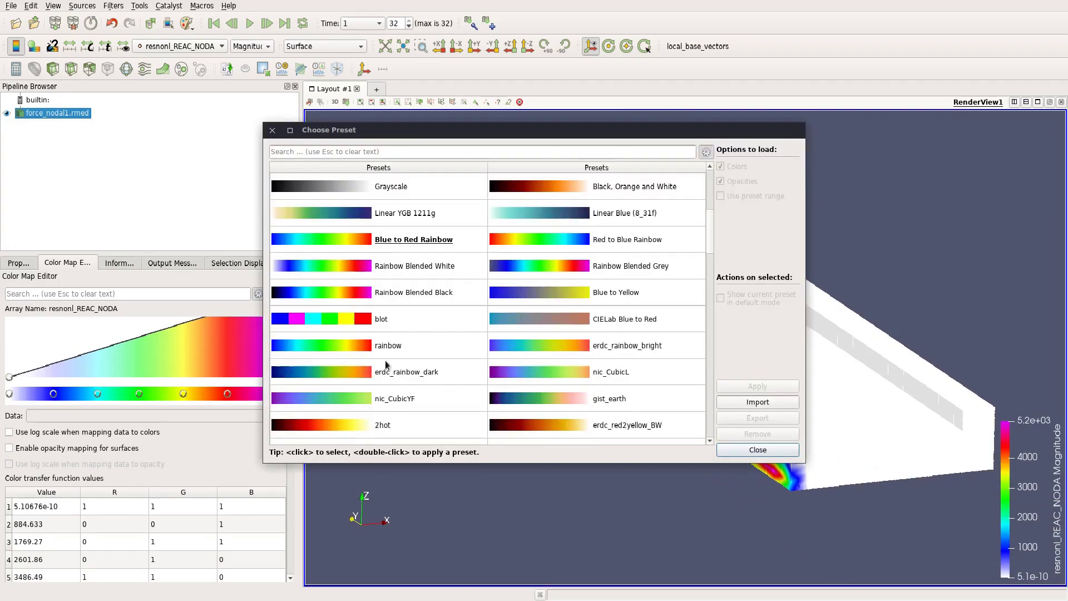
scroll(430, 374, "down", 1)
scroll(430, 374, "down", 1)
scroll(424, 372, "up", 2)
scroll(392, 306, "up", 3)
scroll(392, 306, "down", 2)
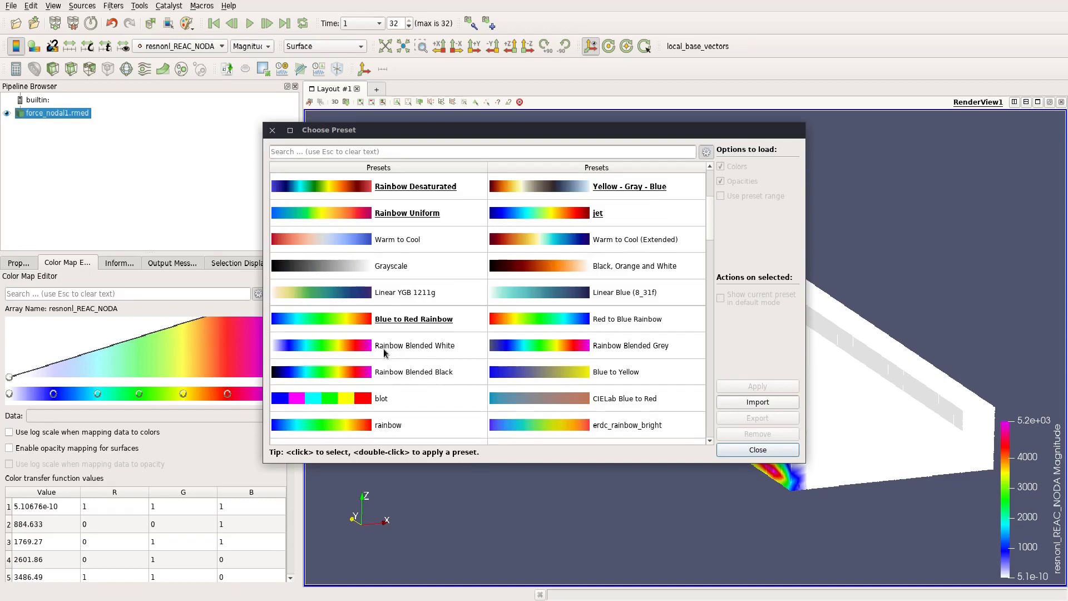
scroll(390, 366, "down", 1)
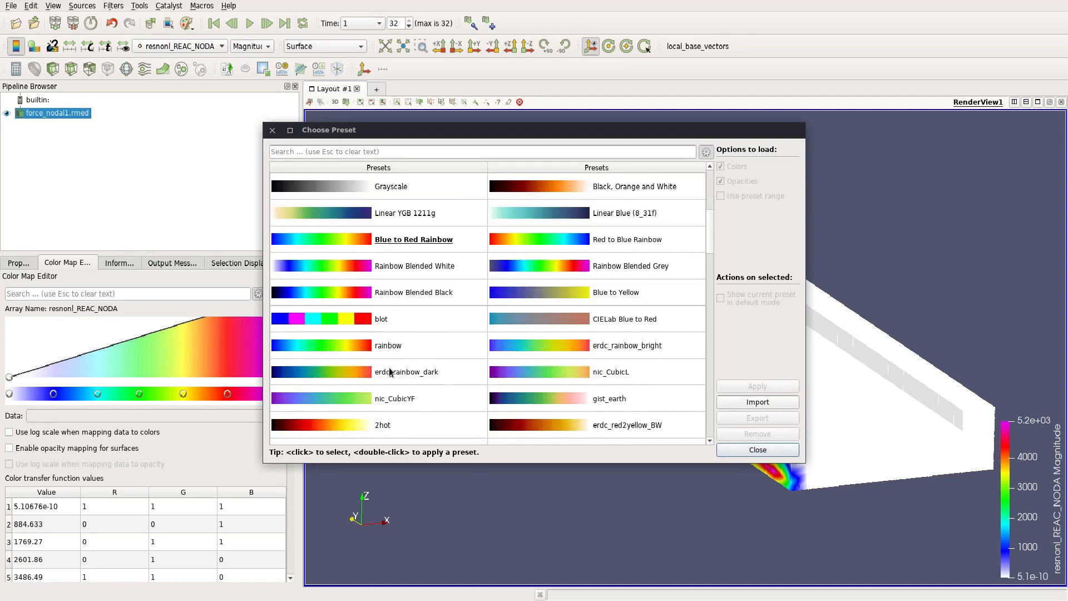
double_click(395, 244)
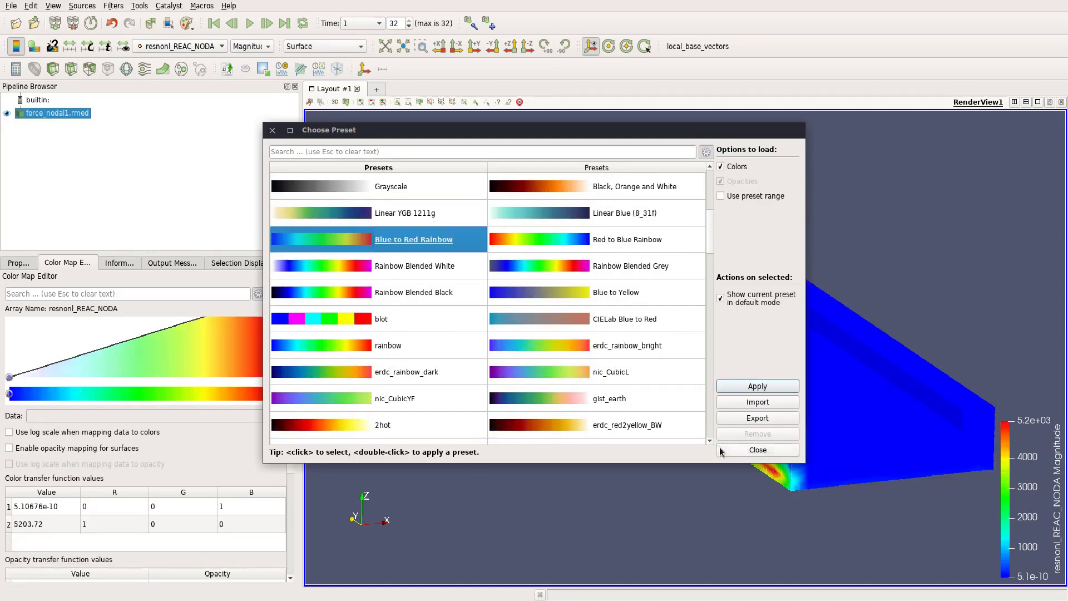
left_click(758, 449)
- Set the color discretization's number of table values to 10
mouse_move(630, 424)
right_mouse_down()
mouse_move(654, 445)
mouse_move(625, 415)
right_mouse_up()
middle_click_drag(624, 415, 591, 399)
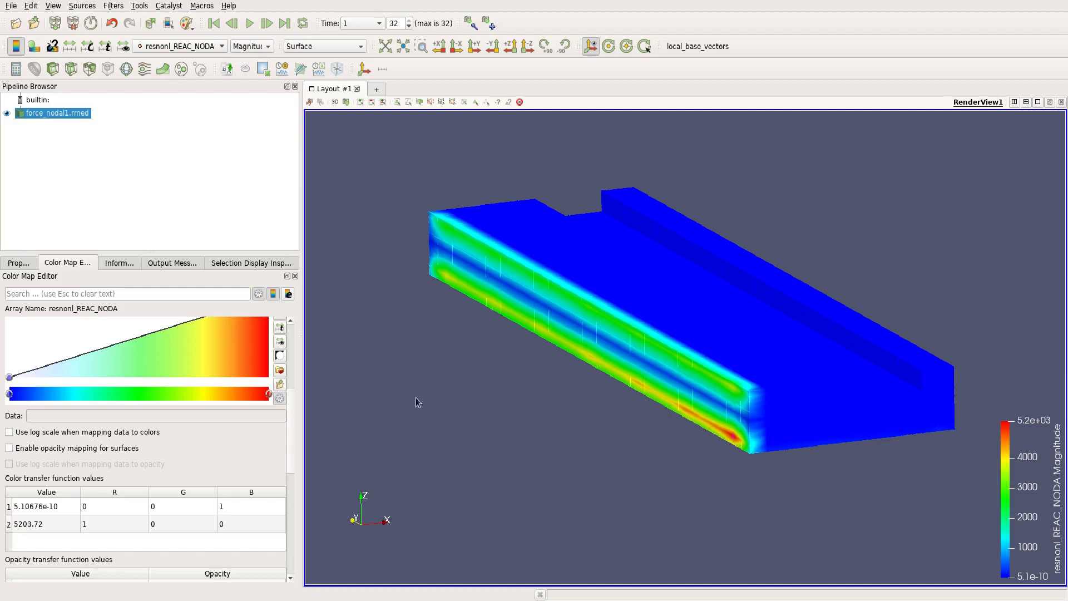
scroll(290, 445, "down", 2)
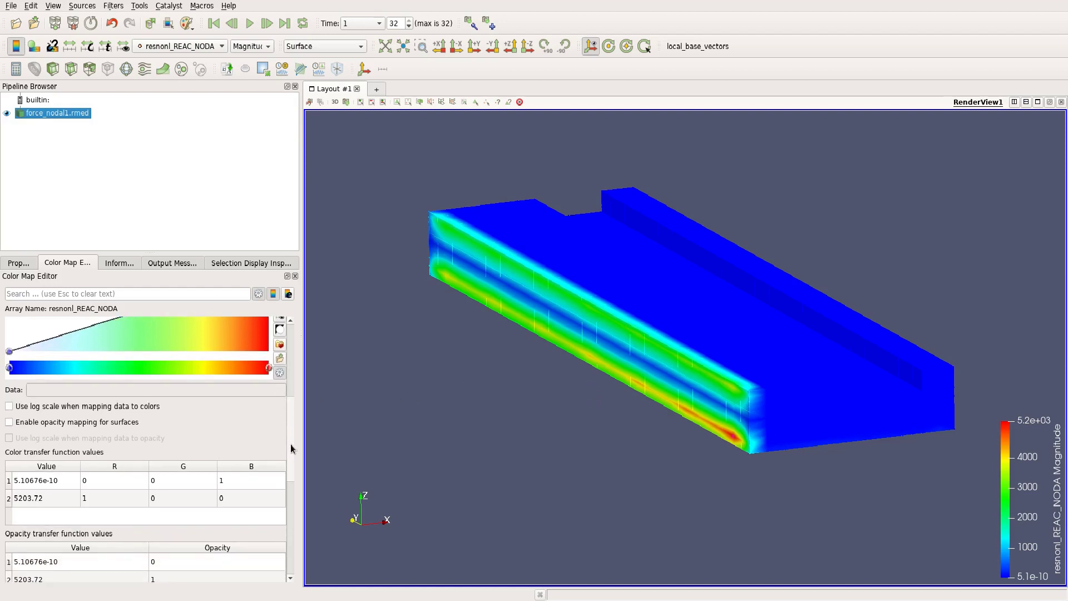
left_click_drag(290, 444, 291, 534)
left_click_drag(191, 507, 181, 505)
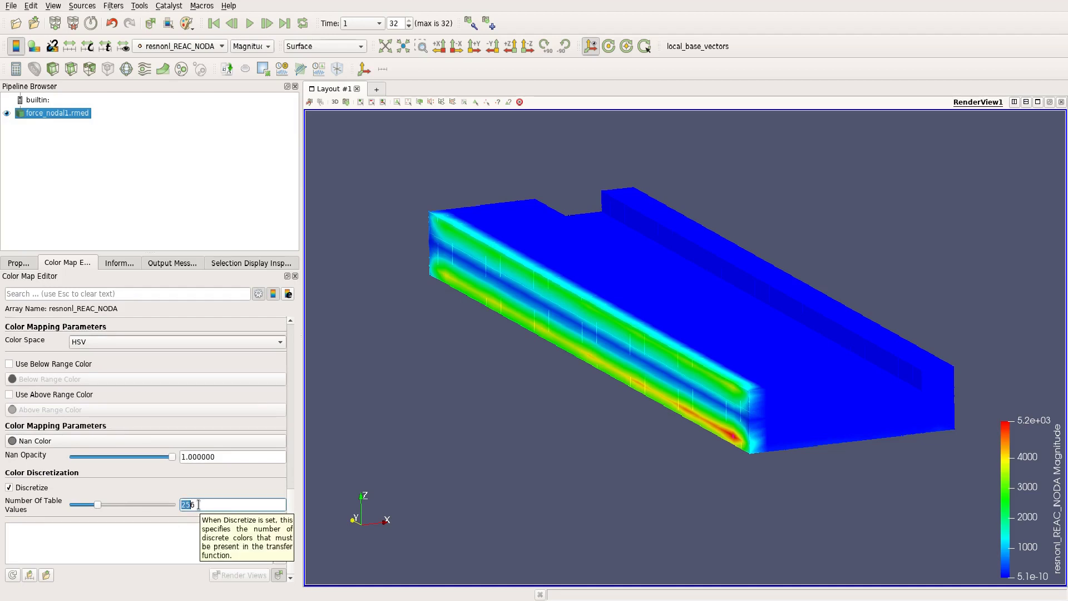
key("Right")
key("BackSpace")
key("BackSpace")
key("BackSpace")
type("10")
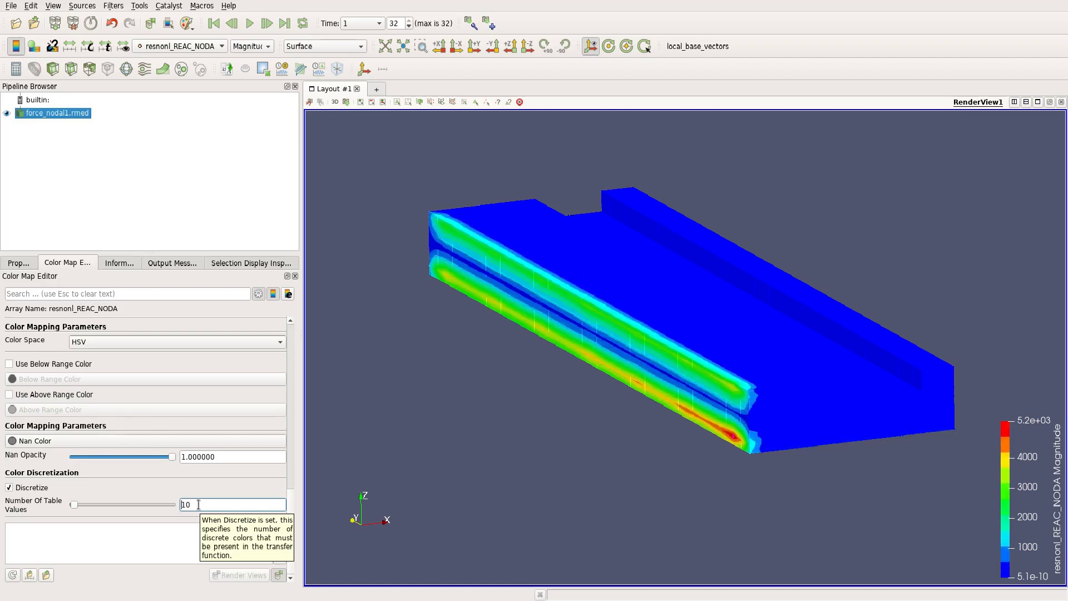
- Examine the discrete color bands up close around the maximum reaction force near the model's front lower corner
scroll(650, 496, "up", 3)
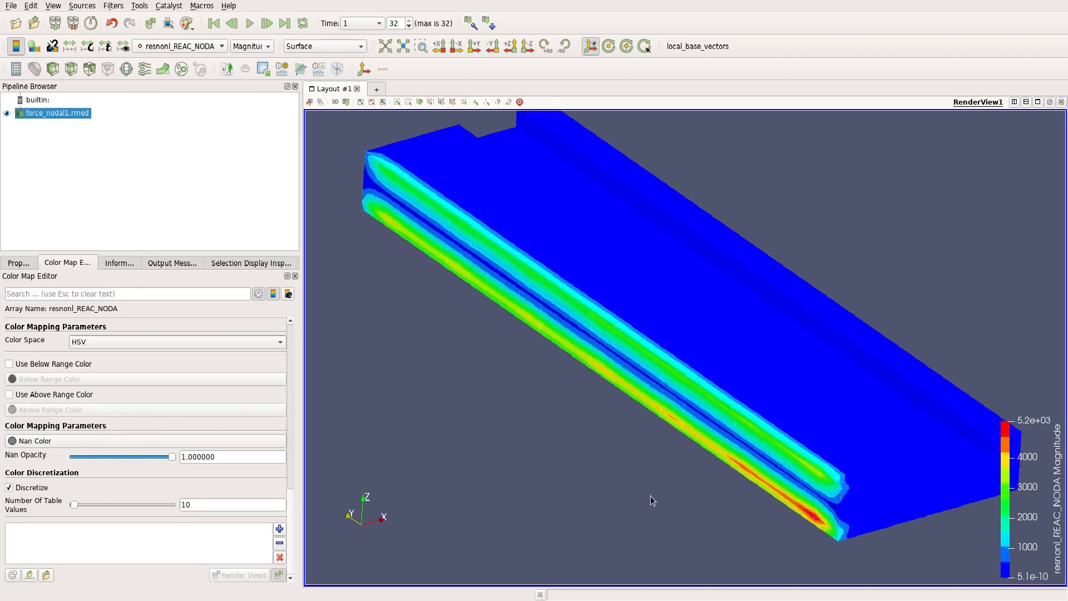
scroll(743, 452, "up", 3)
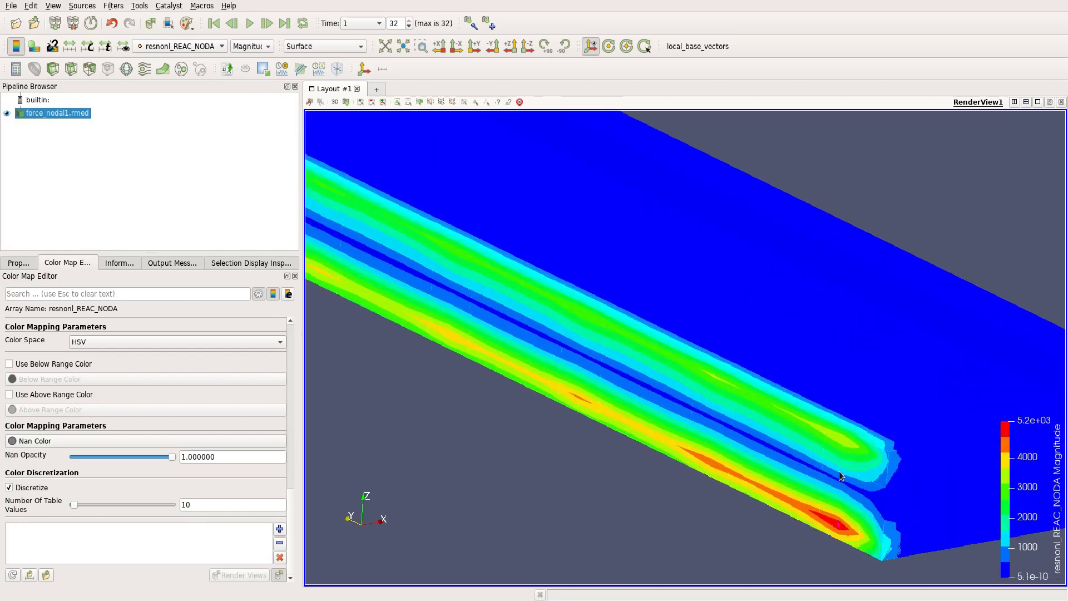
left_click_drag(839, 472, 784, 442)
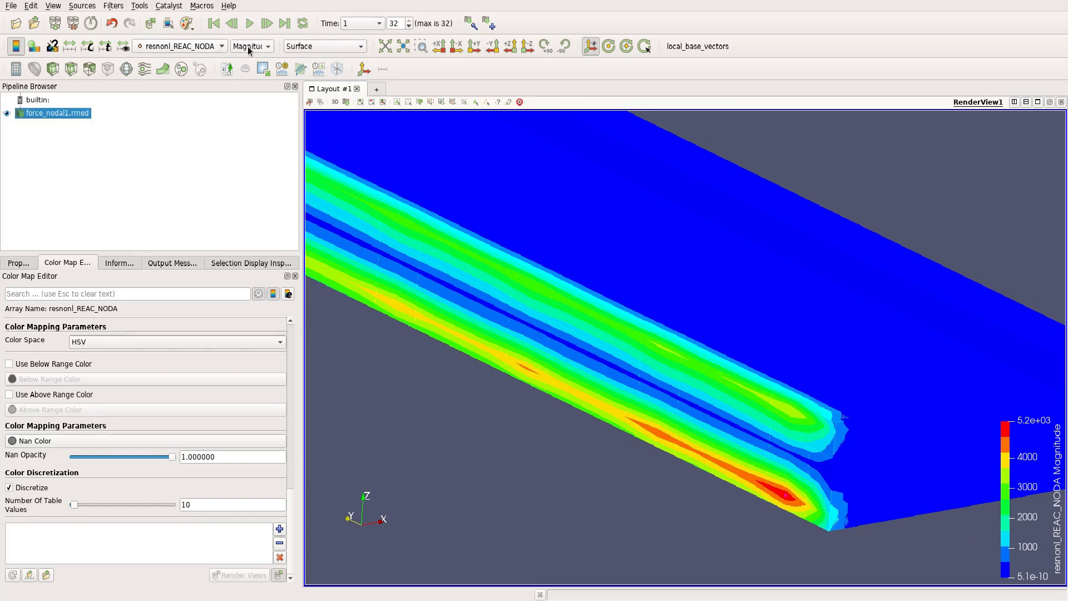
scroll(785, 503, "up", 5)
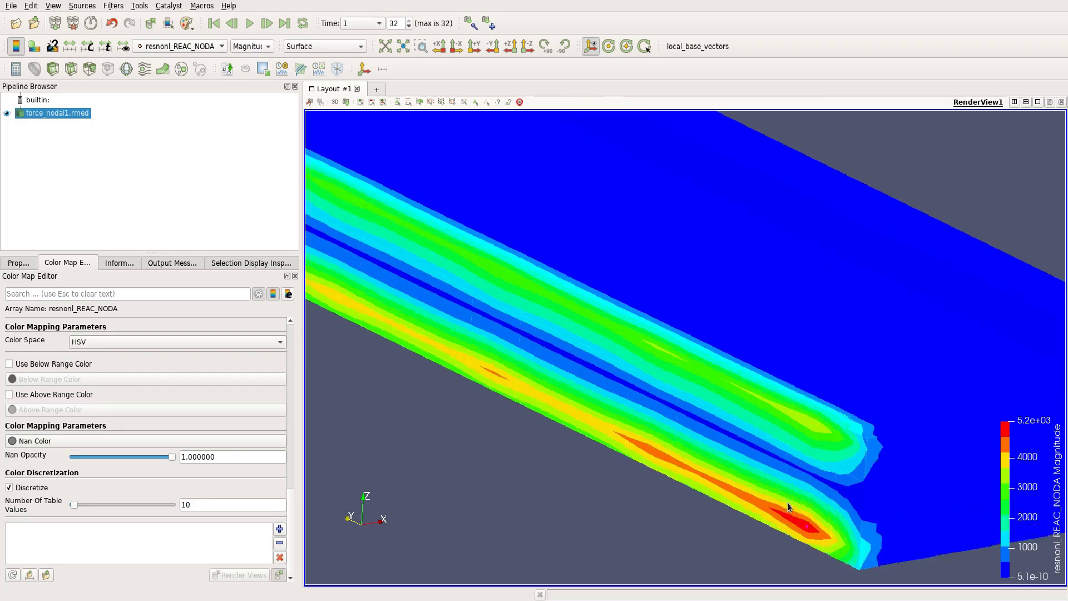
left_click_drag(761, 487, 768, 483)
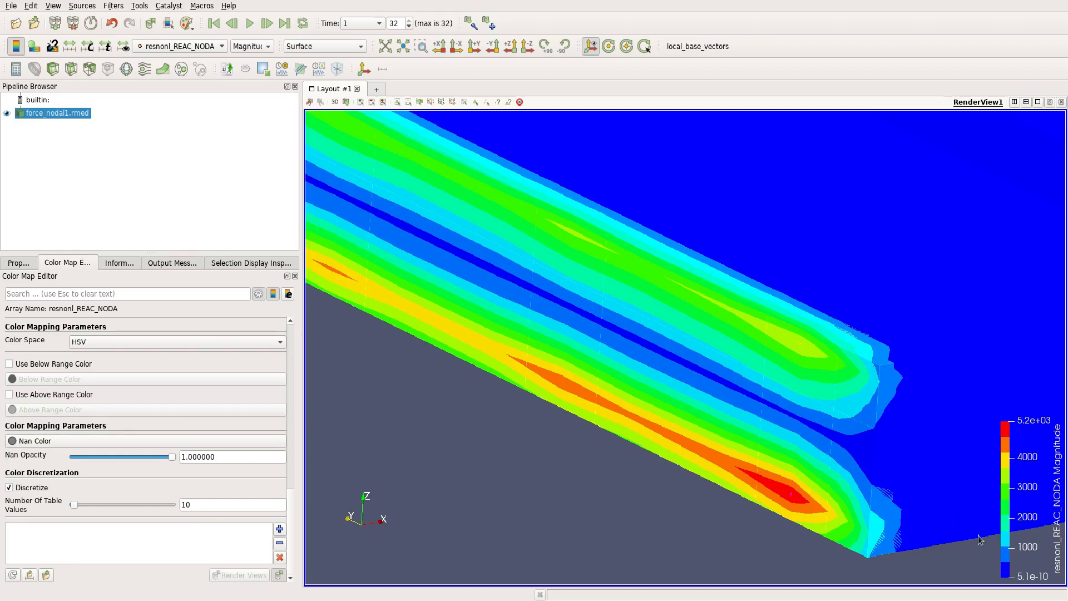
scroll(786, 502, "down", 5)
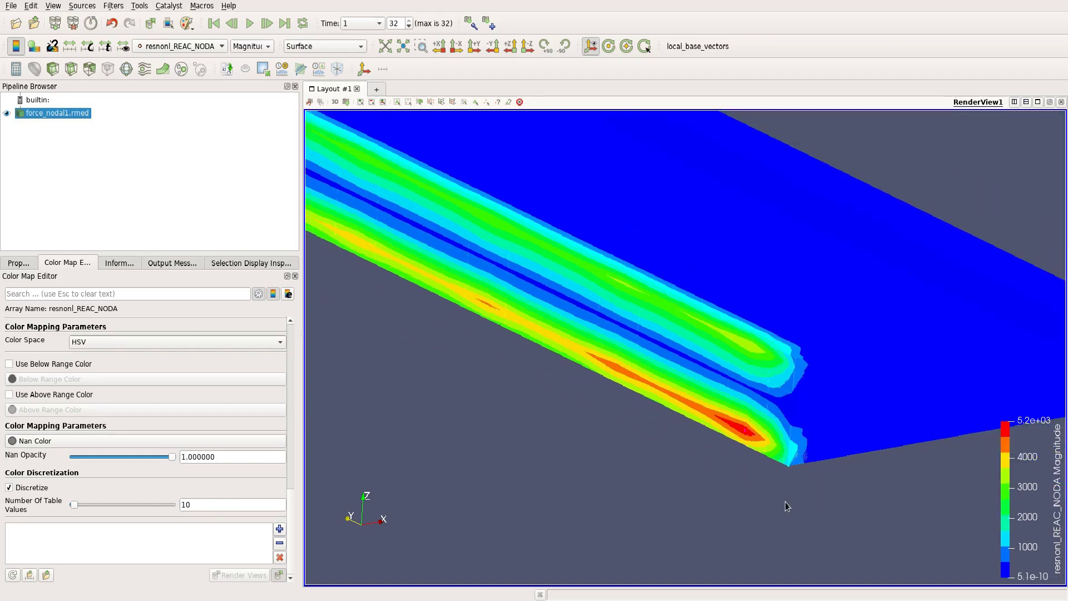
- Add an Extract Group filter to the force_nodal1.rmed result
mouse_move(786, 502)
left_mouse_down()
mouse_move(739, 489)
mouse_move(752, 510)
mouse_move(769, 510)
left_mouse_up()
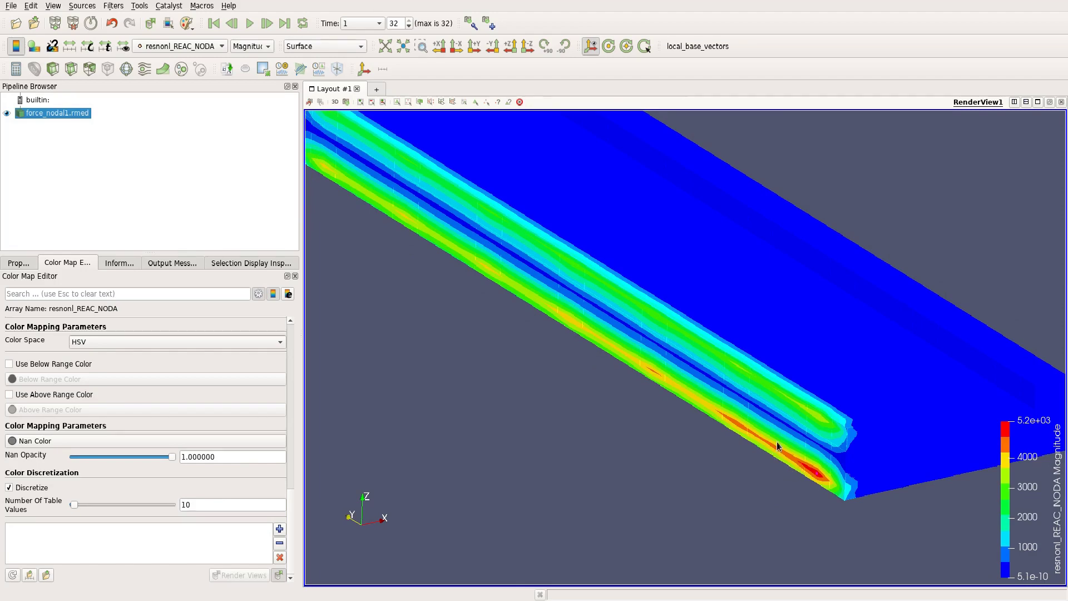
mouse_move(796, 492)
left_mouse_down()
mouse_move(812, 505)
mouse_move(787, 490)
left_mouse_up()
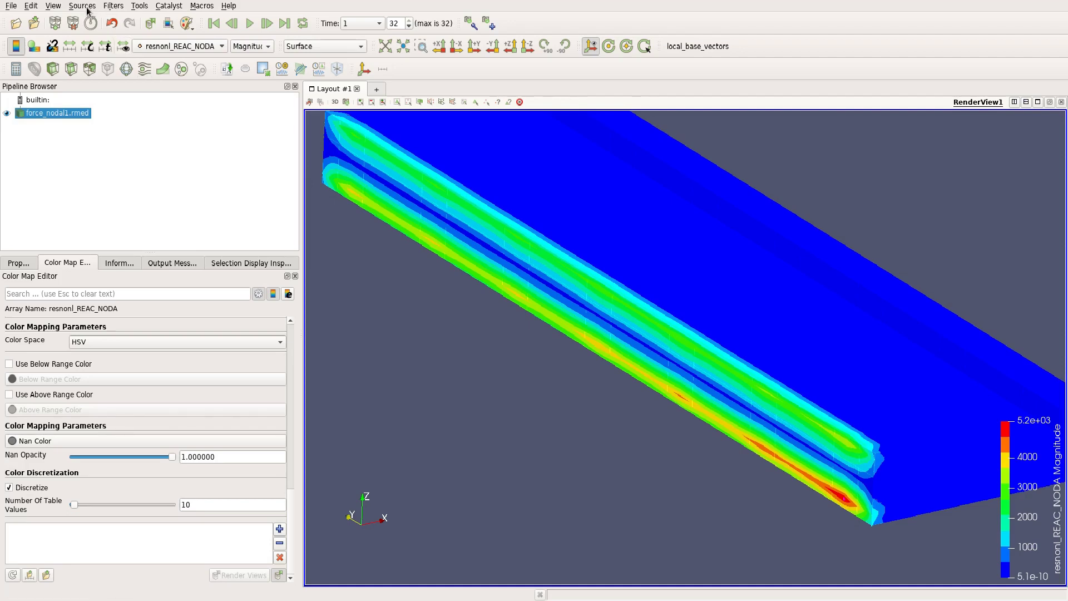
left_click(109, 7)
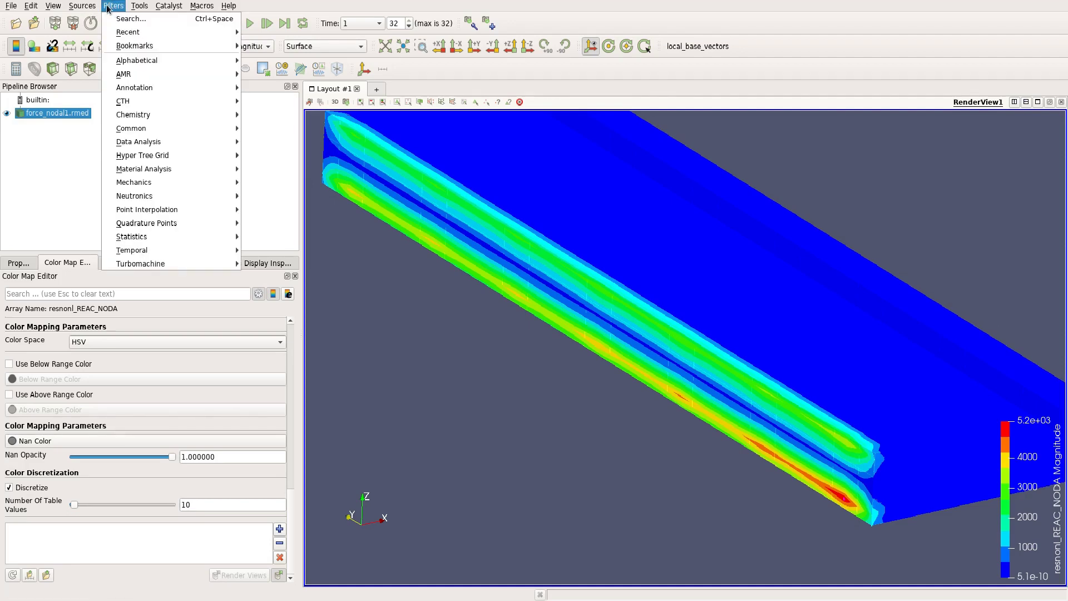
left_click(132, 19)
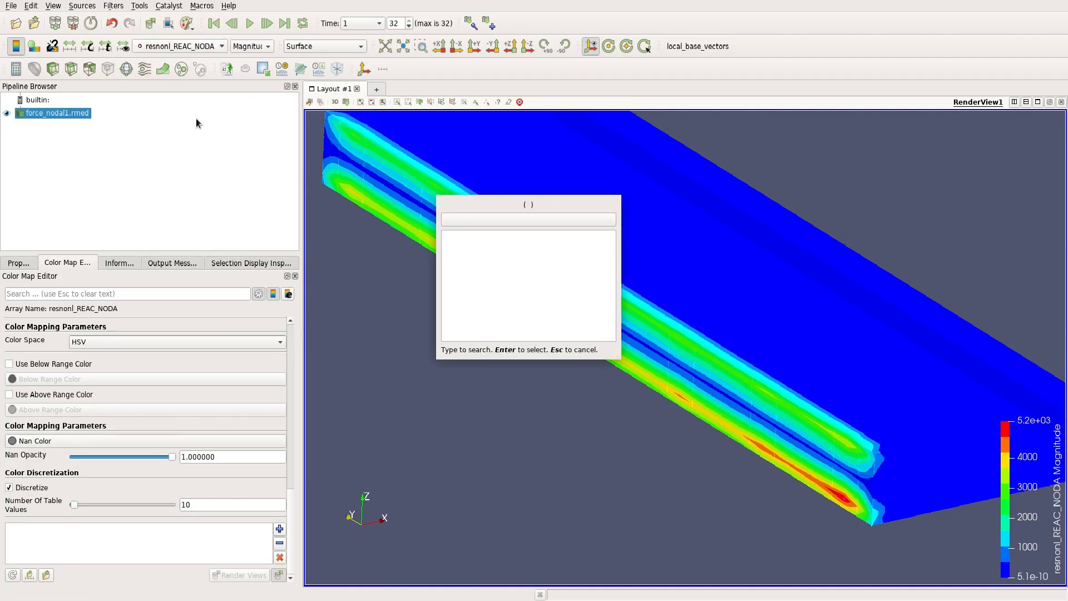
type("extract")
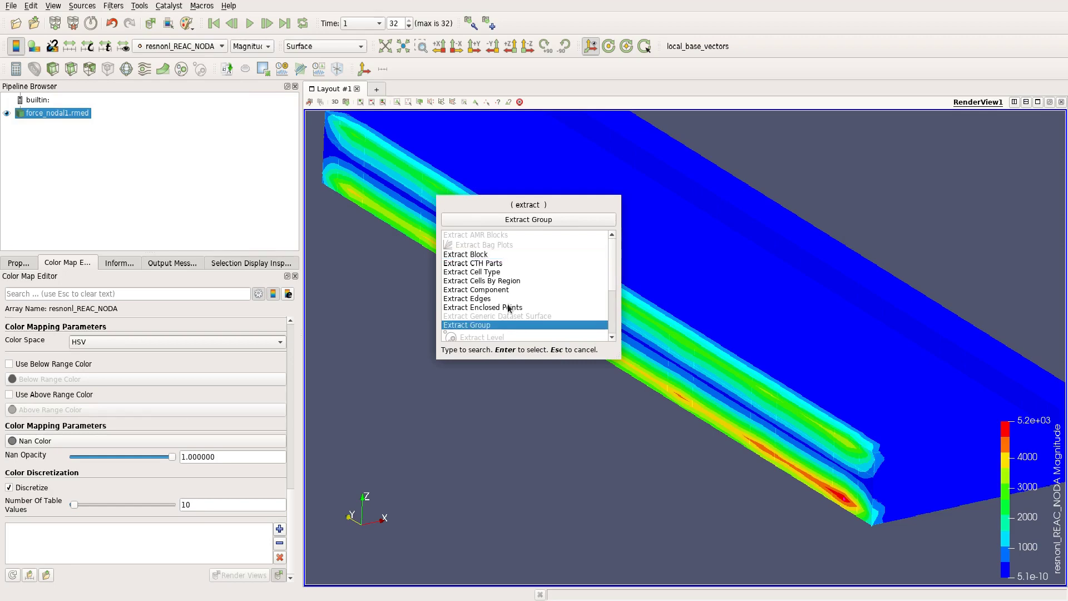
key("Escape")
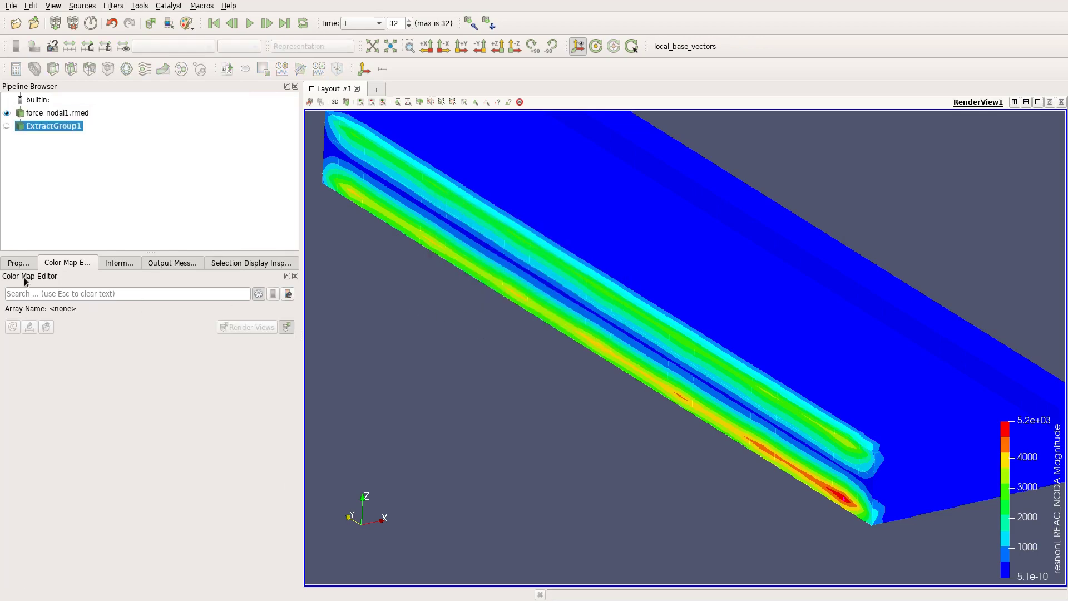
- Select the bc51_lt group of mesh1 for extraction and apply the filter
left_click(17, 266)
left_click_drag(290, 448, 310, 325)
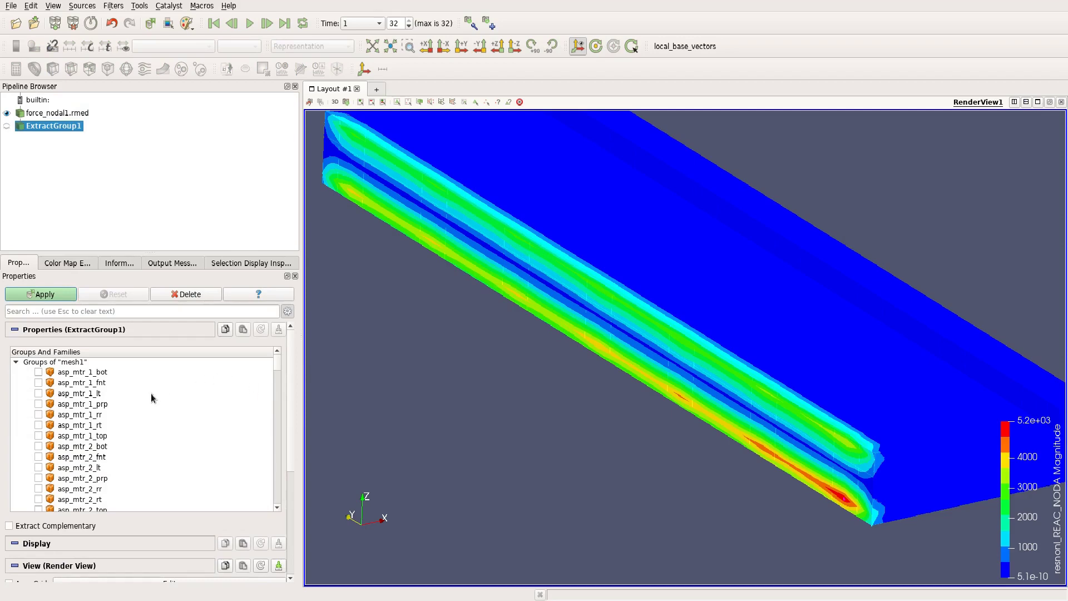
mouse_move(280, 364)
left_mouse_down()
mouse_move(278, 401)
mouse_move(278, 361)
mouse_move(280, 379)
left_mouse_up()
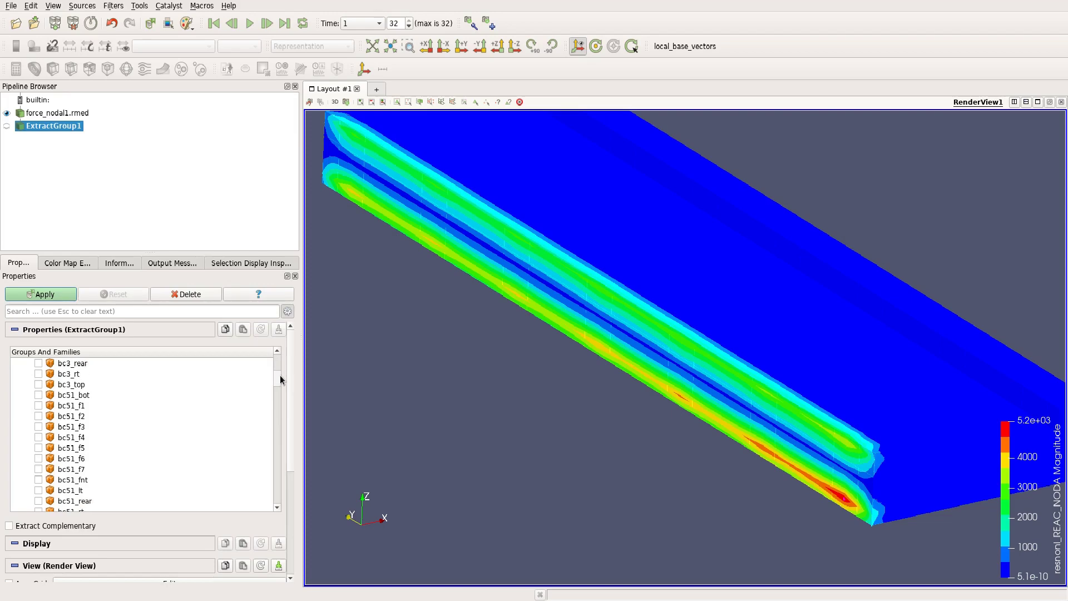
left_click(39, 491)
scroll(137, 471, "down", 1)
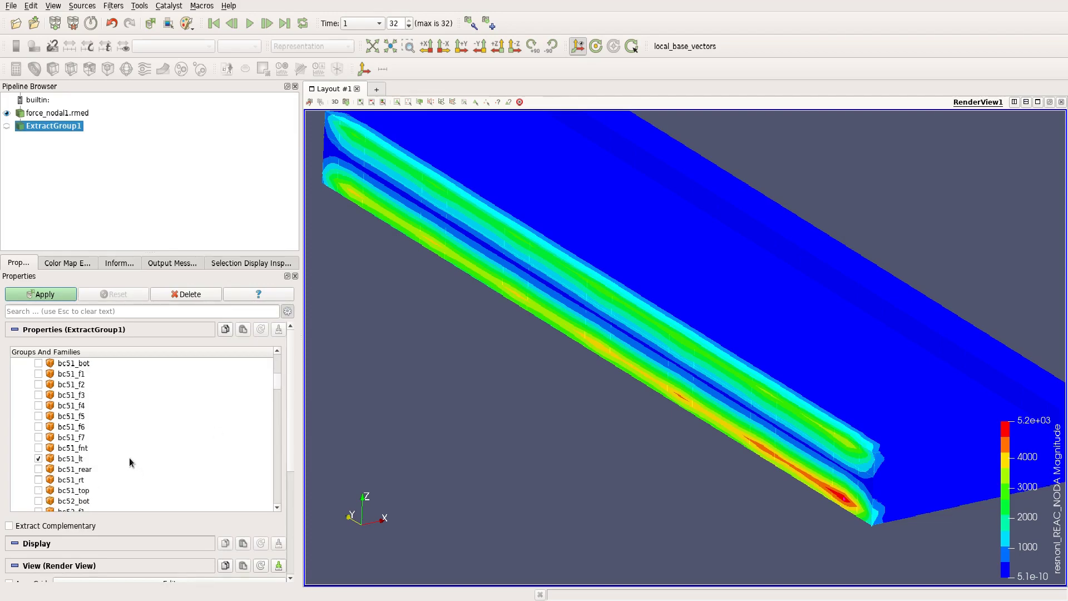
left_click(58, 299)
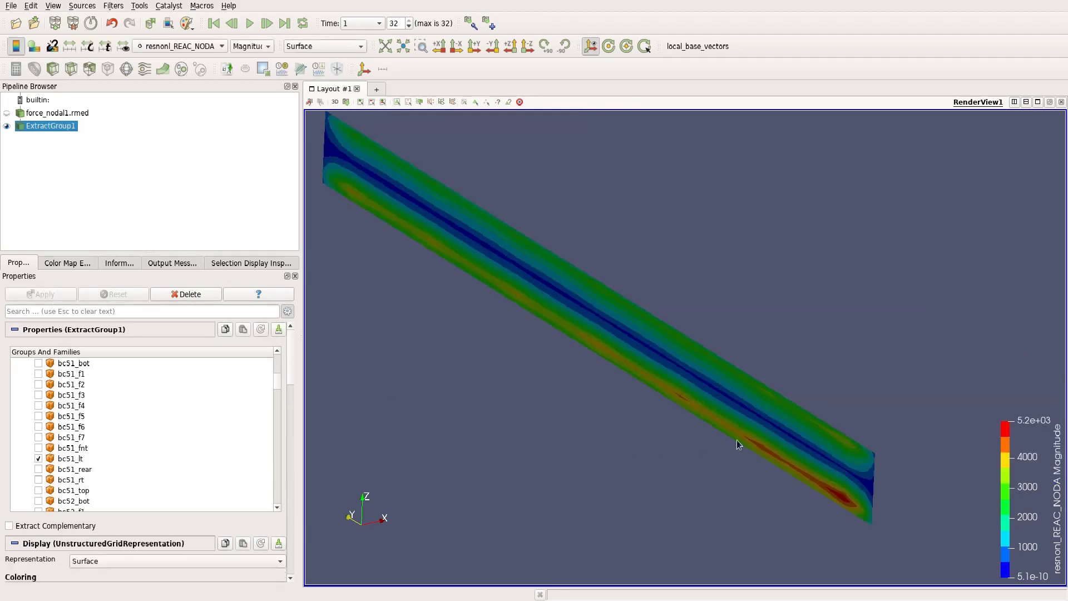
- Raise the ambient lighting of the extracted bc51_lt face to 0.56
left_click_drag(737, 440, 843, 394)
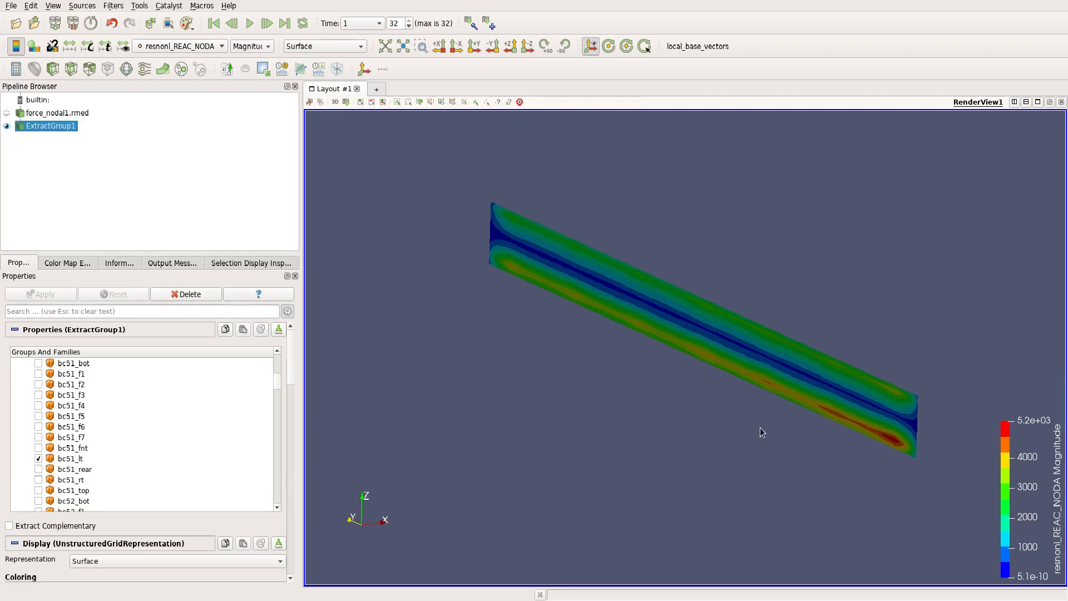
left_click_drag(762, 431, 729, 433)
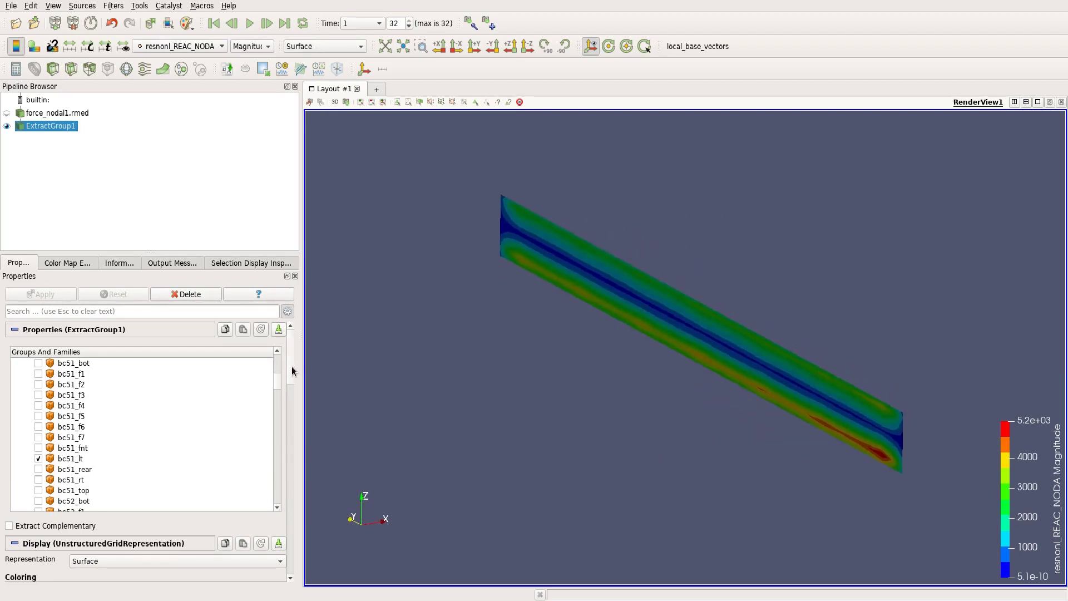
left_click_drag(295, 369, 298, 440)
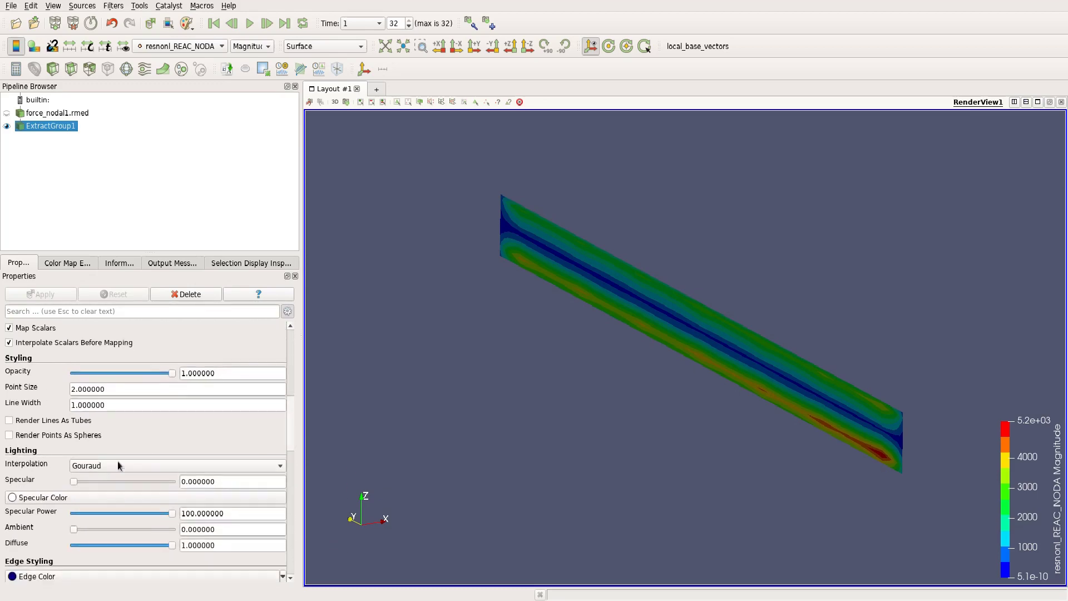
left_click_drag(74, 533, 128, 530)
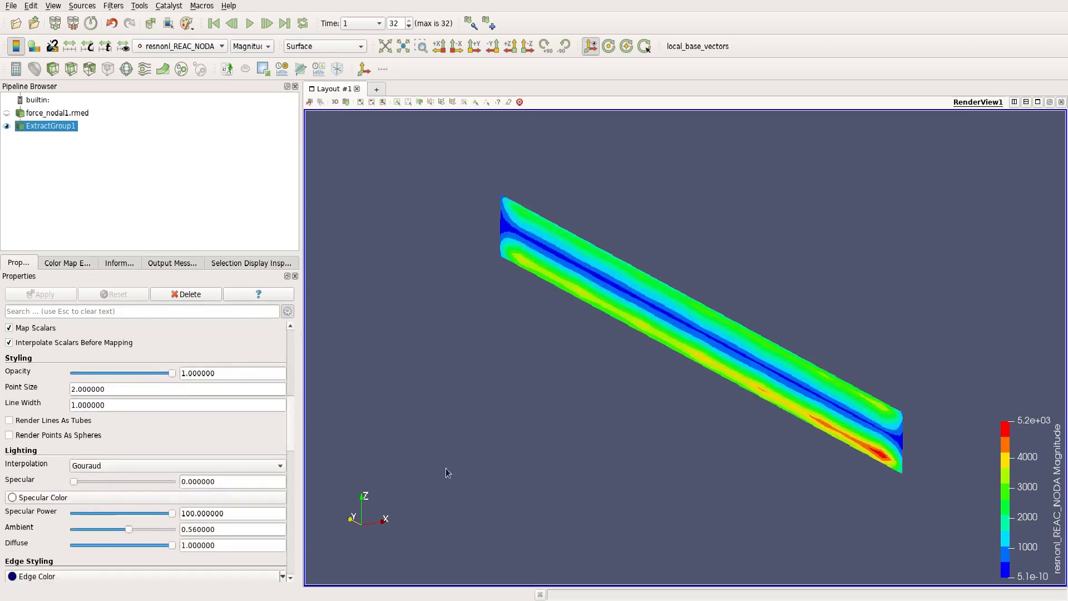
left_click_drag(446, 469, 576, 455)
middle_click_drag(590, 442, 577, 437)
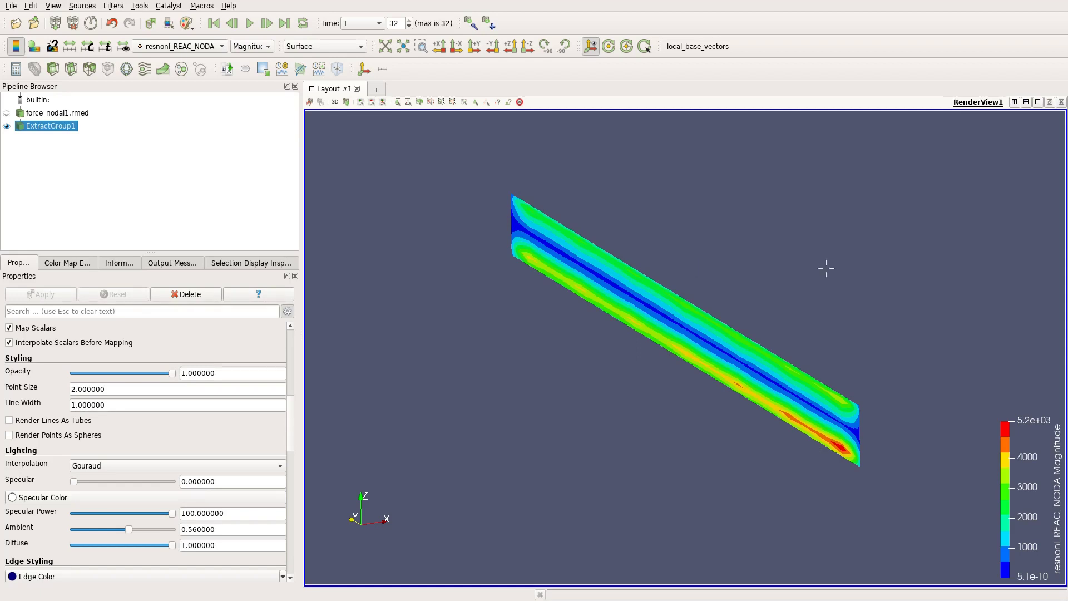
- Annotate the extracted face with vectors r and F and the torque formula τ = r × F, and clear the drawing
left_click_drag(519, 229, 516, 240)
left_click_drag(523, 228, 581, 210)
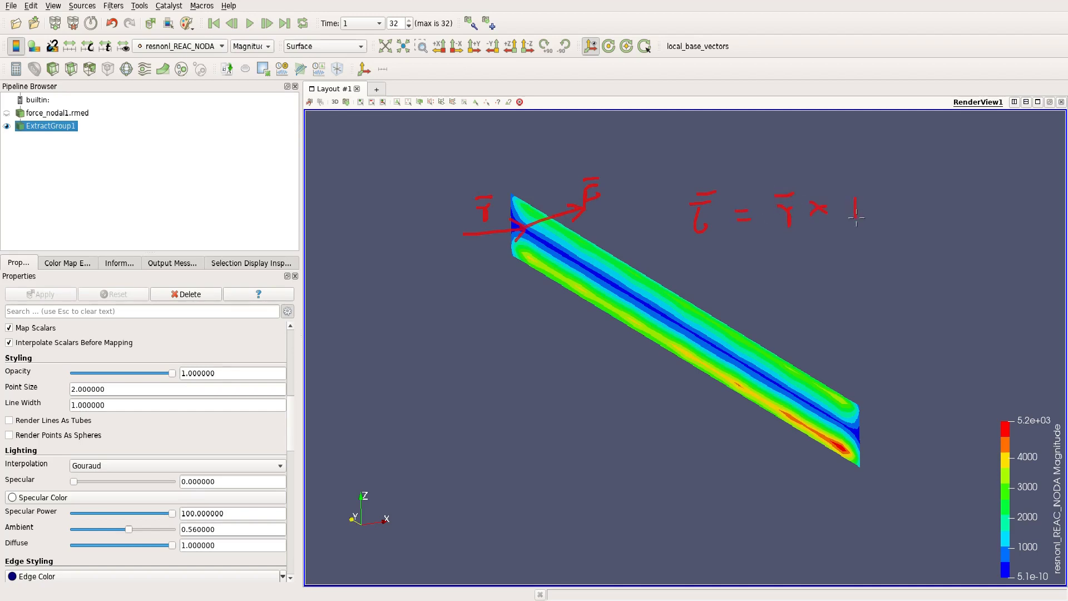
left_click_drag(847, 184, 862, 181)
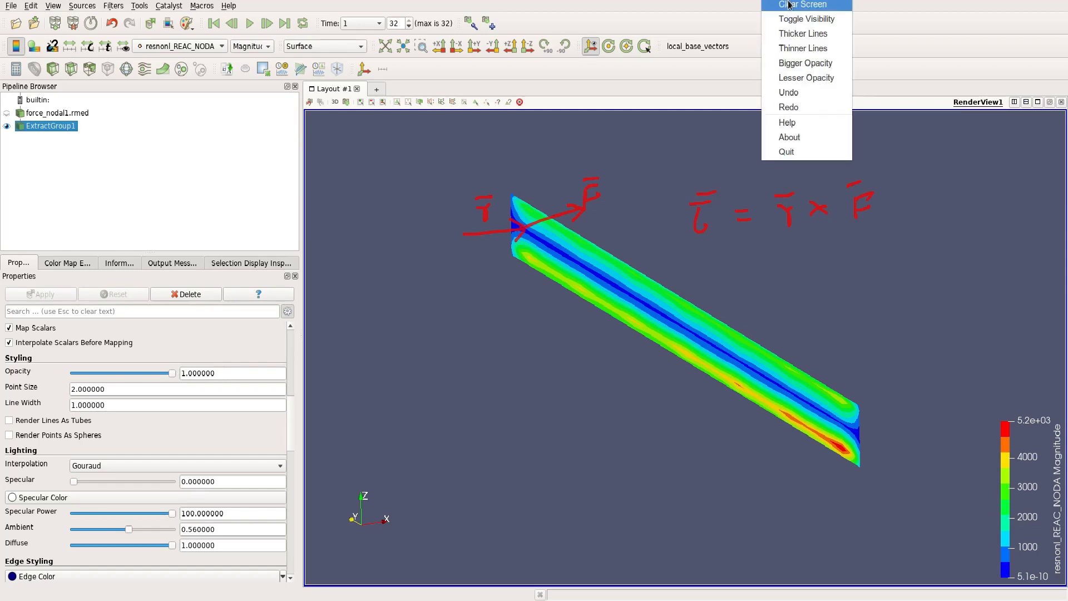
left_click(804, 5)
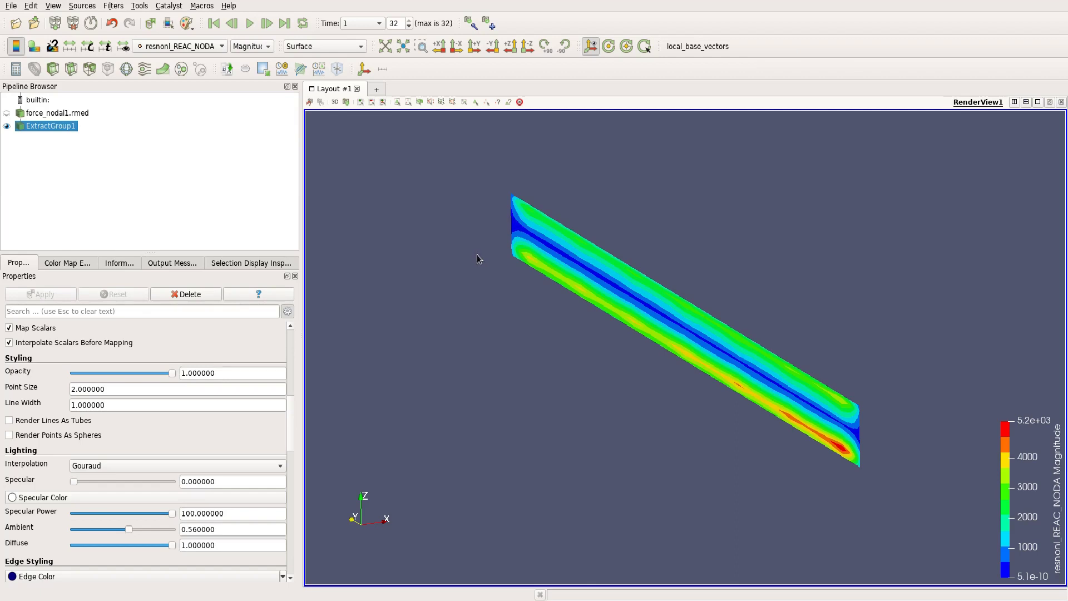
- Add a Glyph filter to the extracted group
left_click_drag(478, 243, 558, 262)
scroll(559, 256, "up", 2)
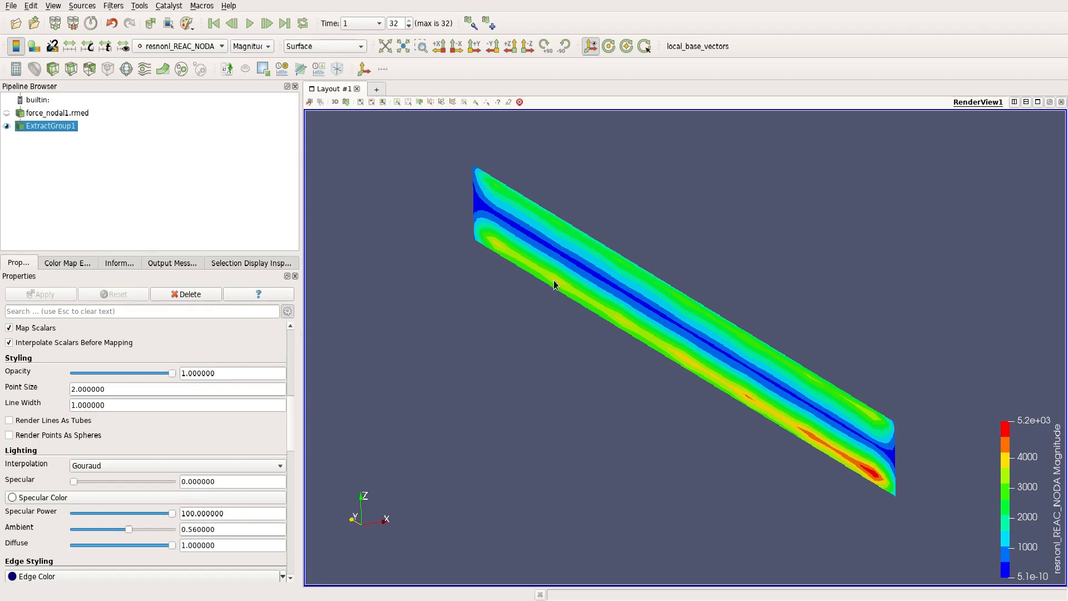
scroll(285, 415, "up", 10)
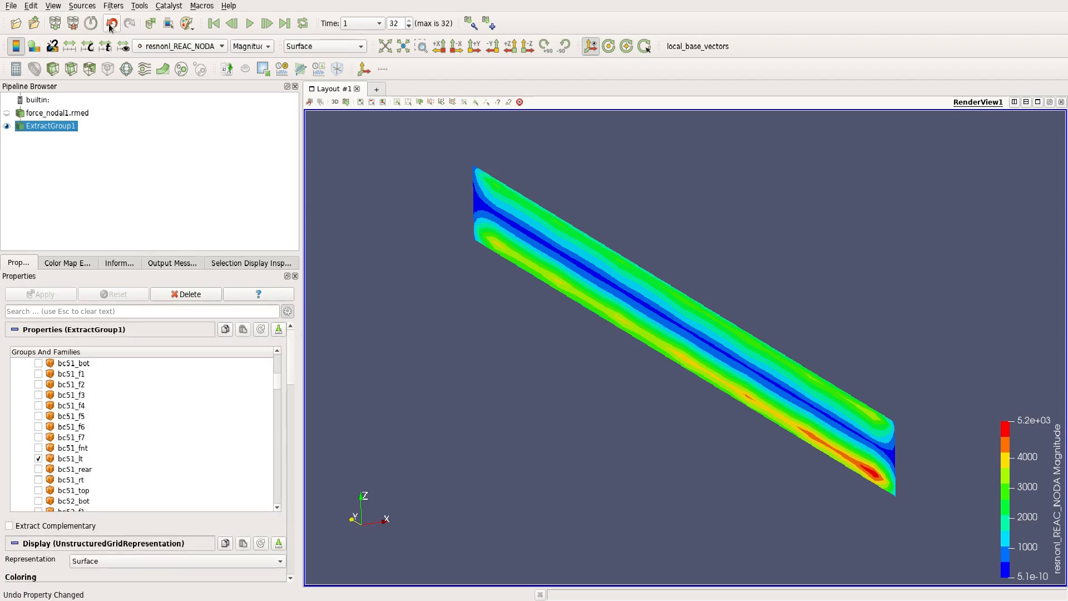
left_click(113, 6)
mouse_move(169, 35)
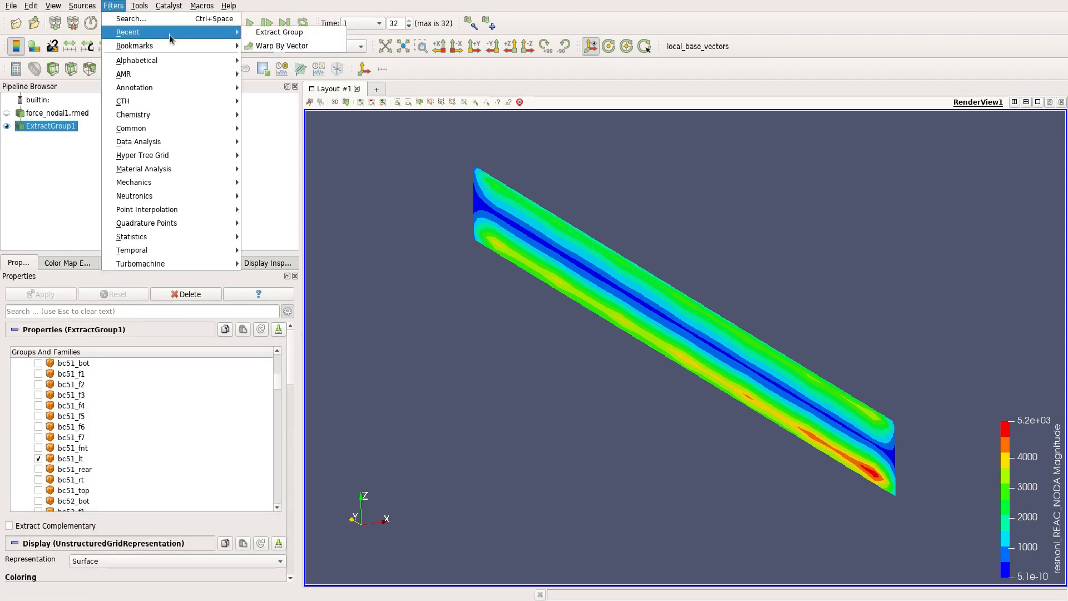
left_click(167, 22)
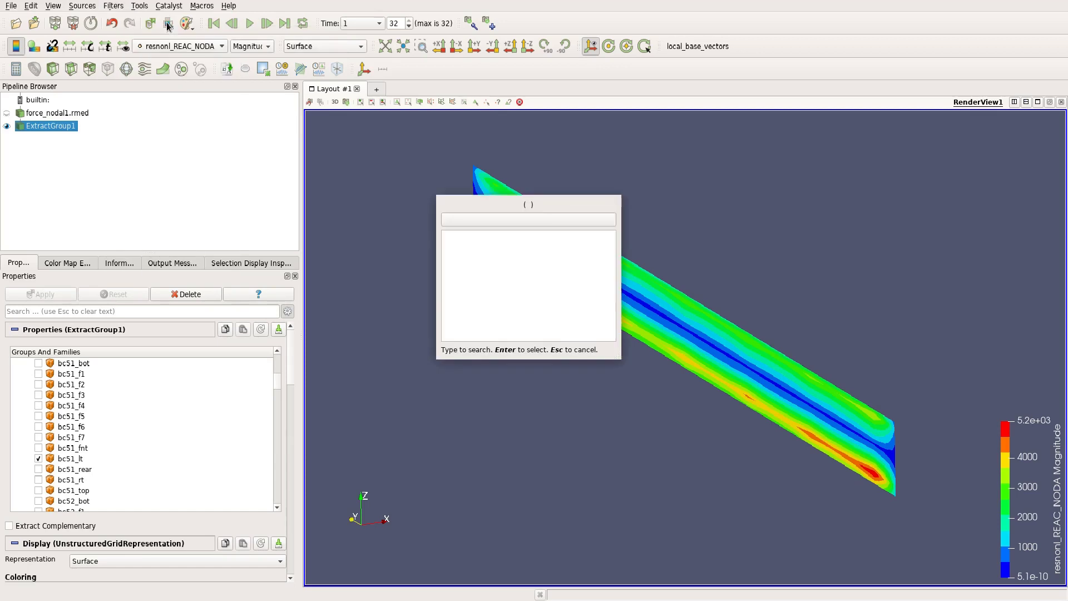
type("gl")
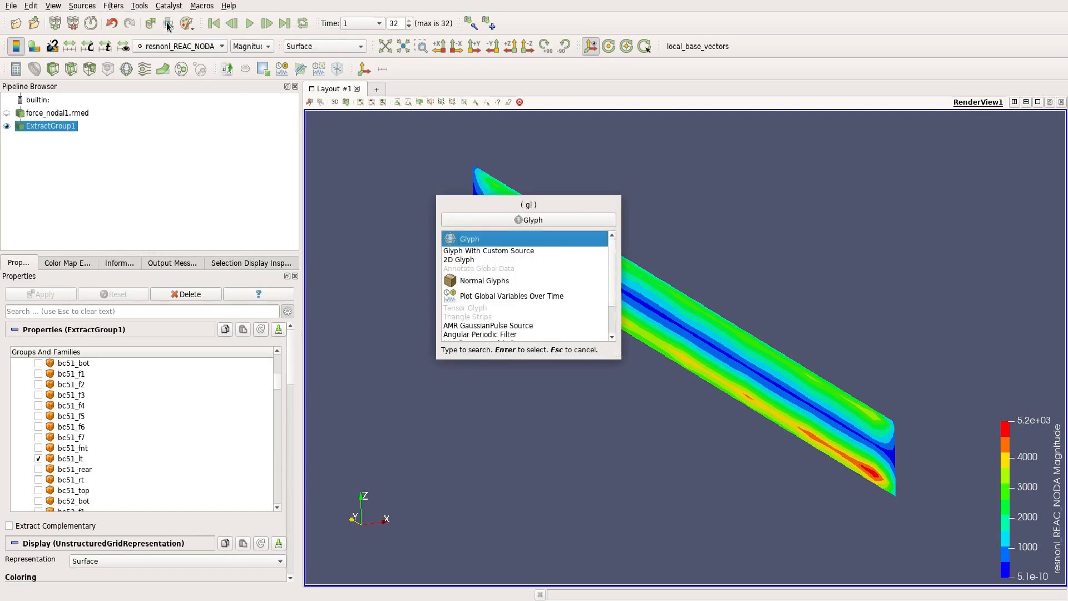
type("y")
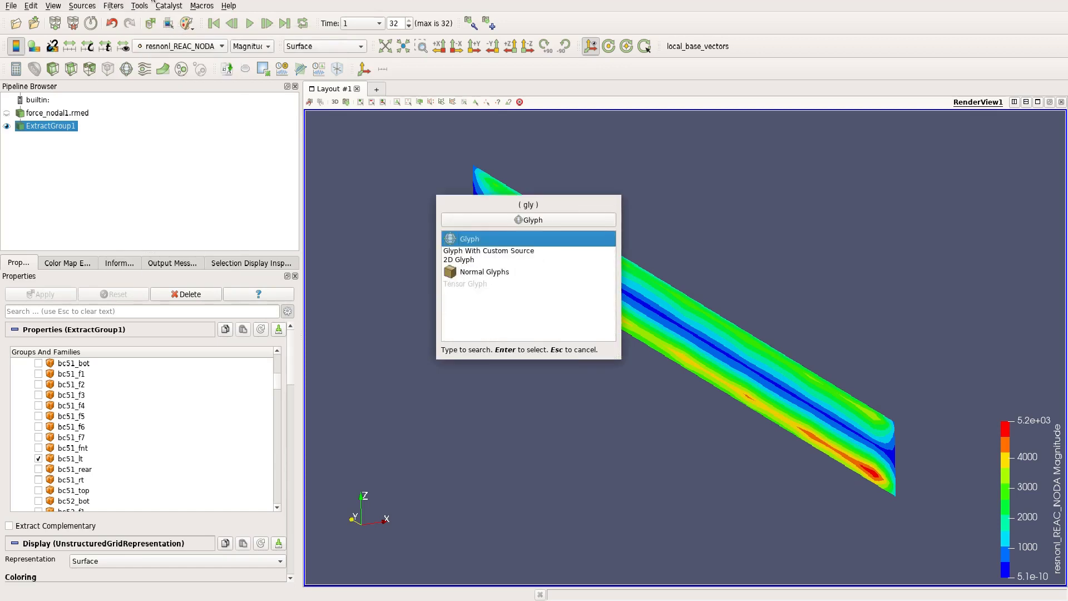
left_click(494, 220)
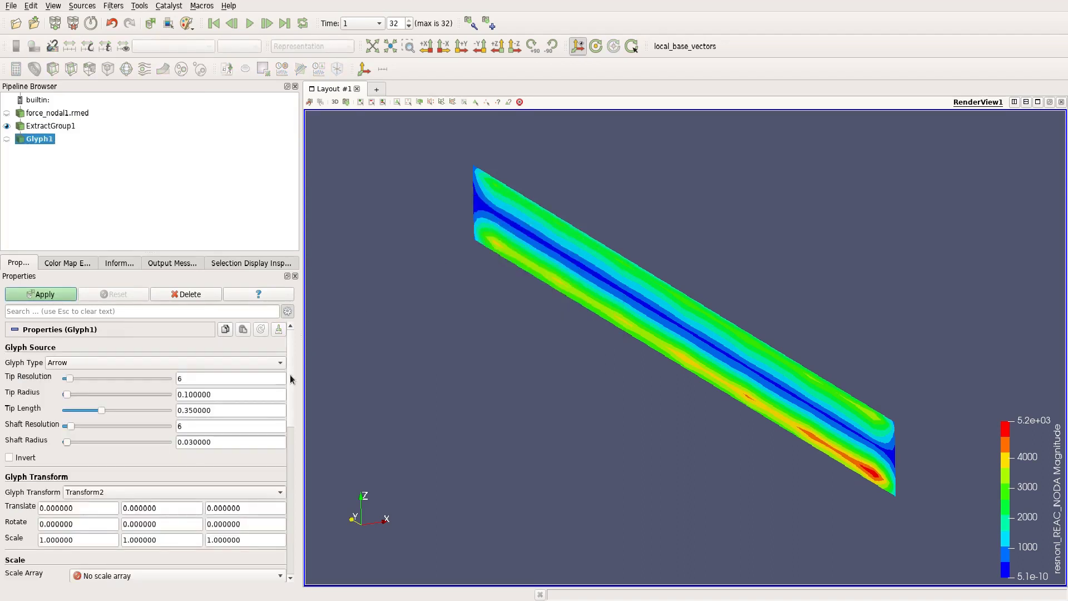
- Set the glyph masking mode to All Points
left_click_drag(293, 361, 290, 442)
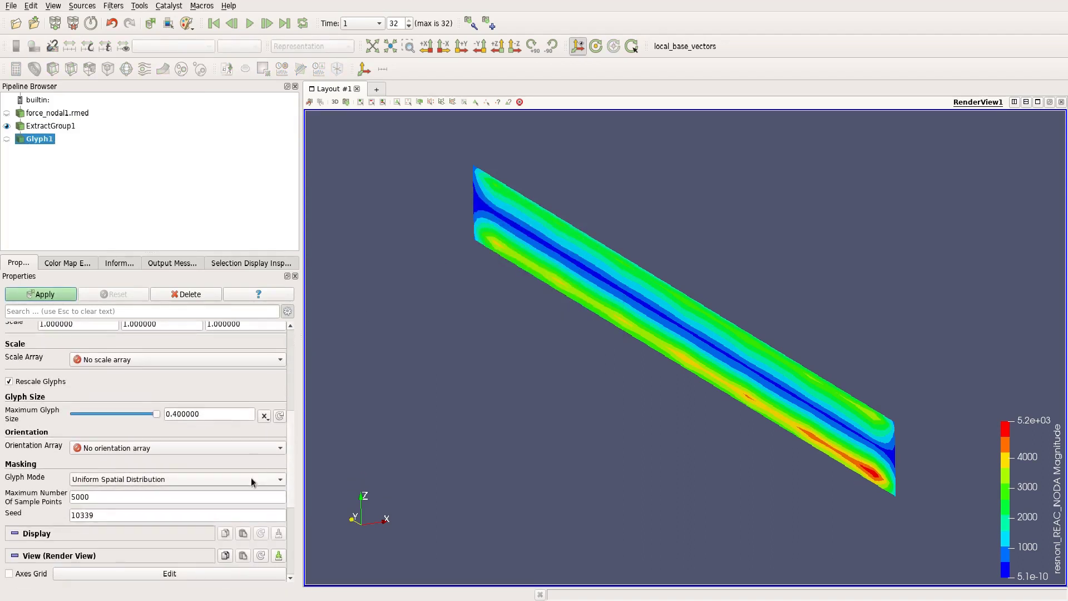
left_click(251, 482)
left_click(179, 456)
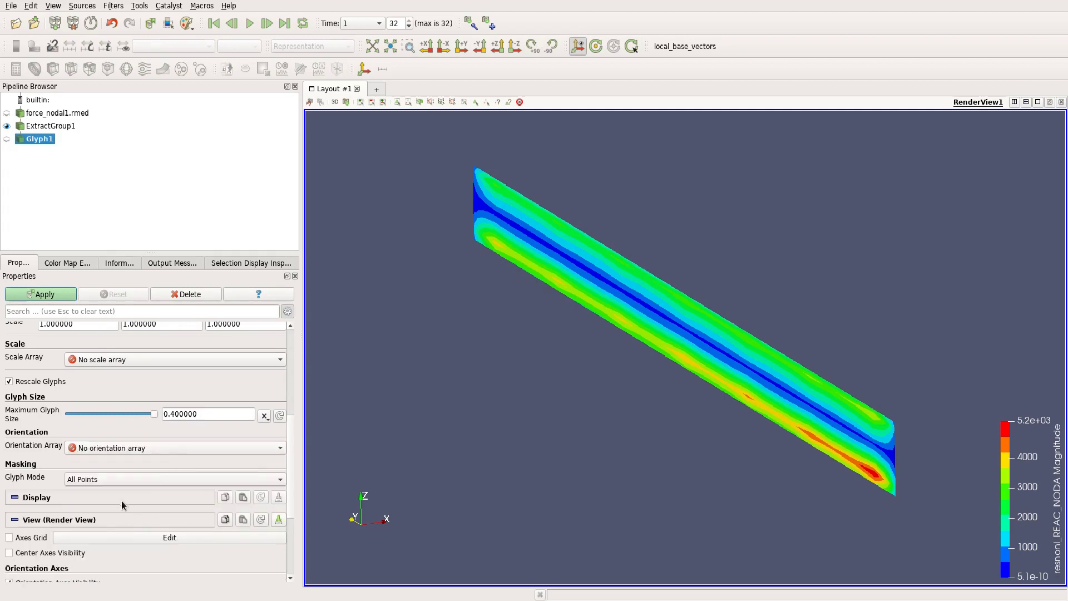
- Orient the arrow glyphs by the resnonl_REAC_NODA array and apply the Glyph filter
mouse_move(294, 452)
left_mouse_down()
mouse_move(293, 462)
mouse_move(296, 435)
left_mouse_up()
scroll(256, 457, "down", 1)
left_click(256, 473)
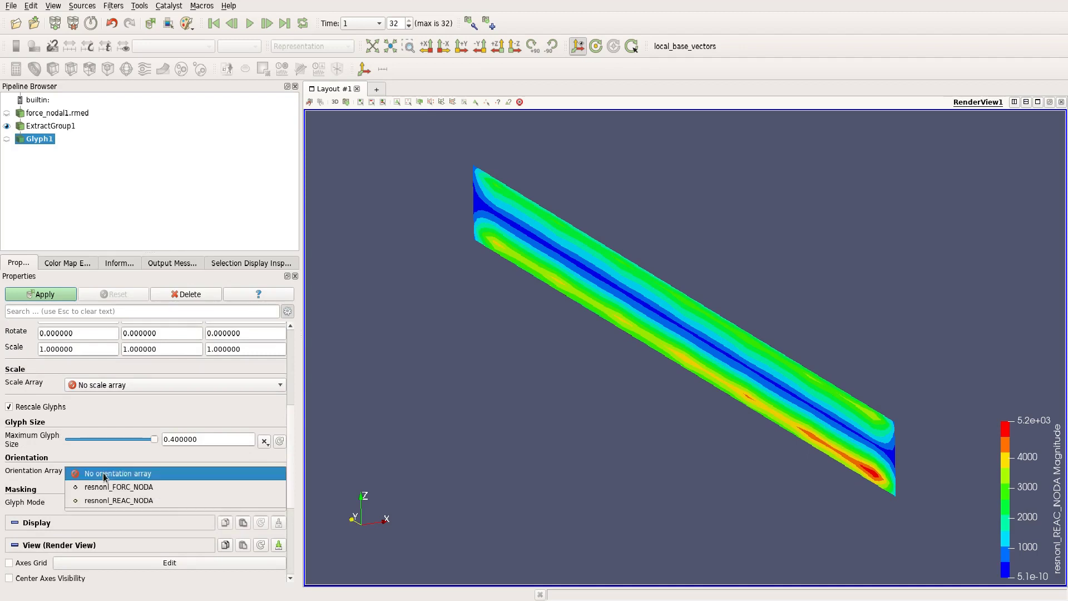
left_click(175, 500)
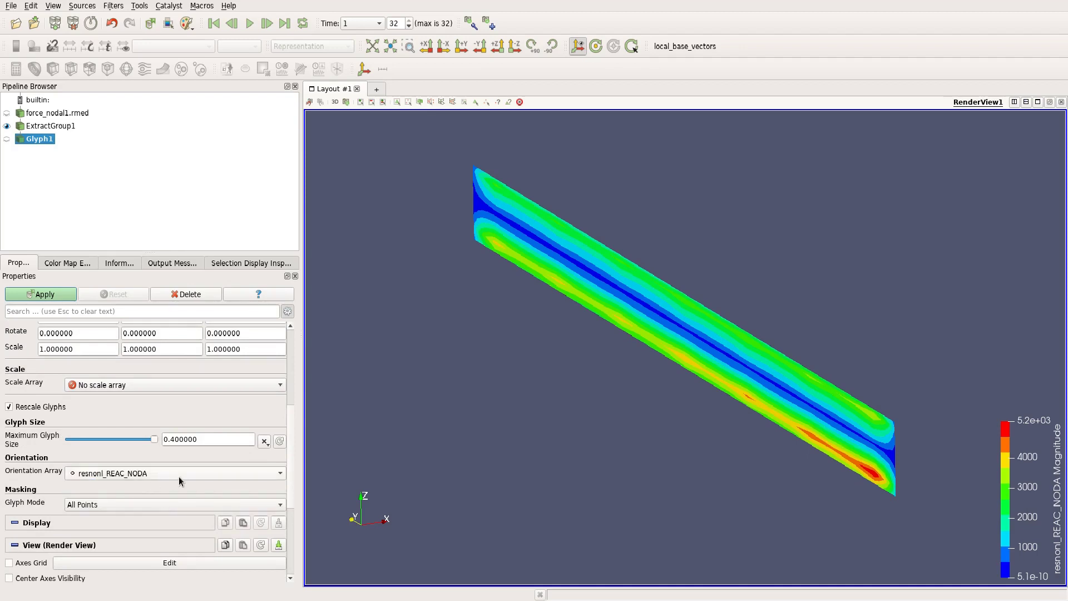
left_click(52, 296)
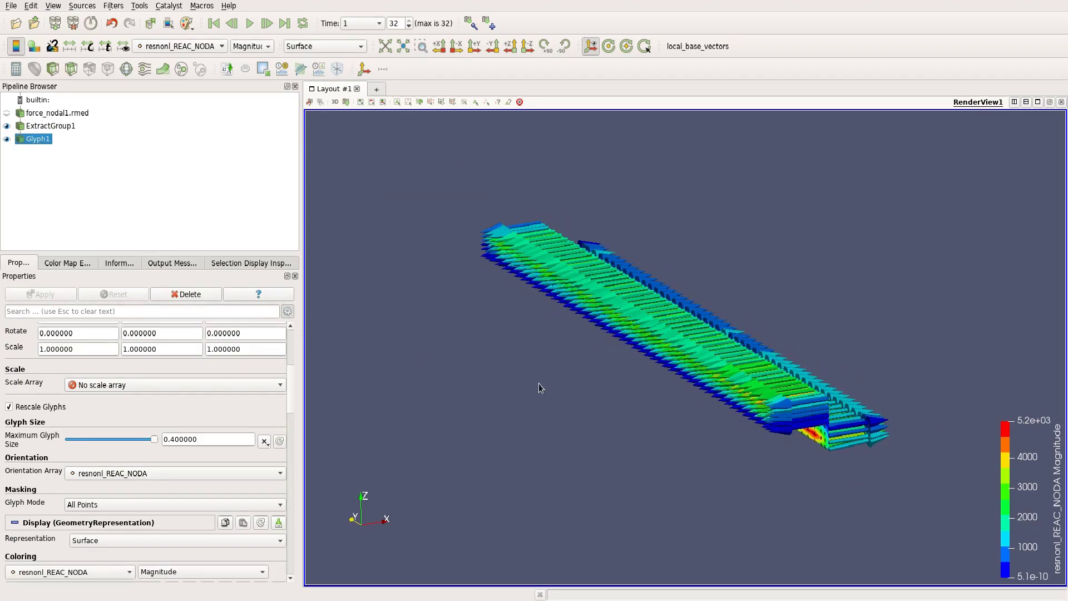
- Change the coloring of the reaction force arrows to Solid Color
left_click_drag(534, 404, 534, 389)
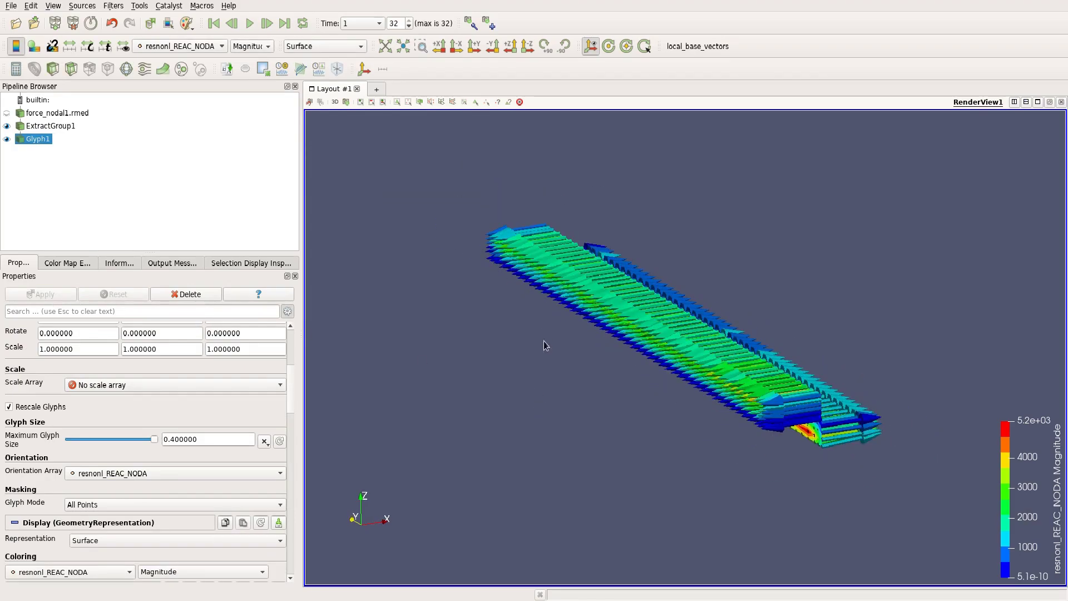
mouse_move(543, 342)
left_mouse_down()
mouse_move(560, 402)
mouse_move(563, 346)
left_mouse_up()
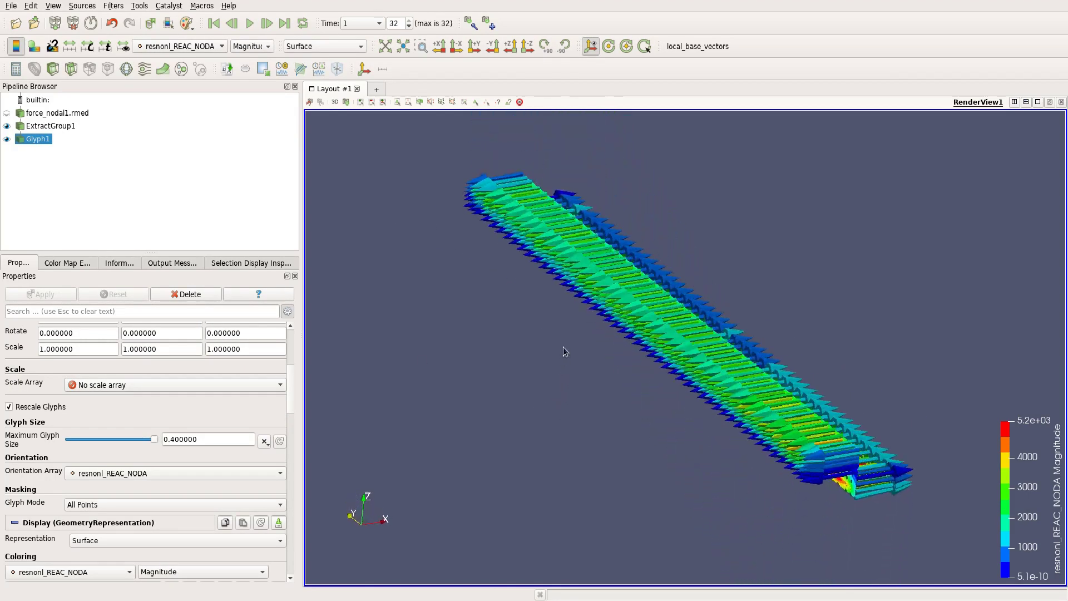
scroll(835, 473, "up", 3)
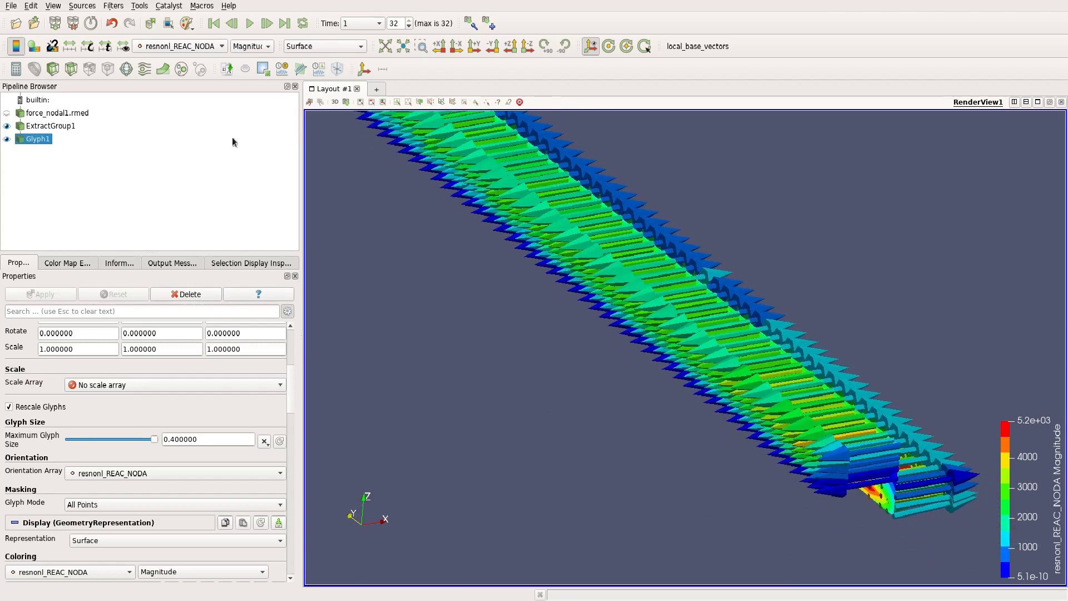
left_click(200, 47)
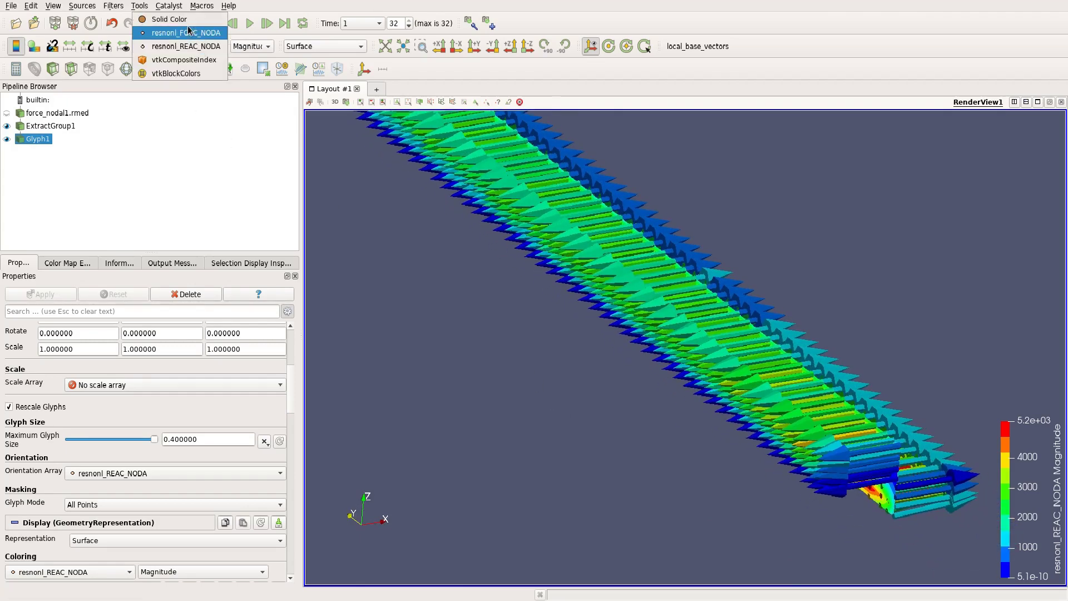
left_click(167, 19)
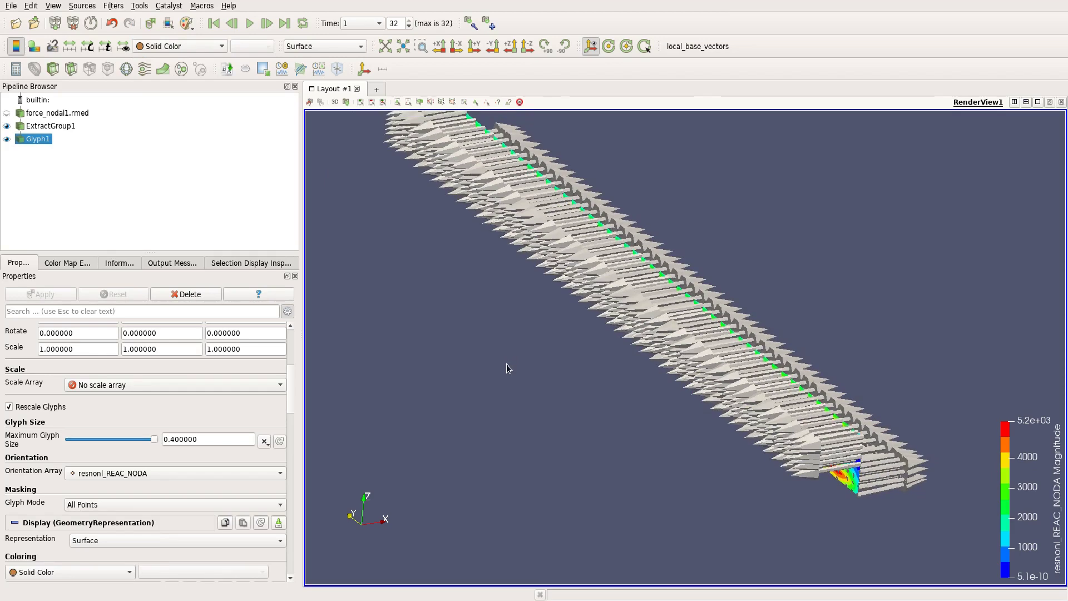
- Set the maximum glyph size of the reaction force arrows to 0.2 and apply the change
left_click_drag(506, 368, 499, 372)
left_click(173, 439)
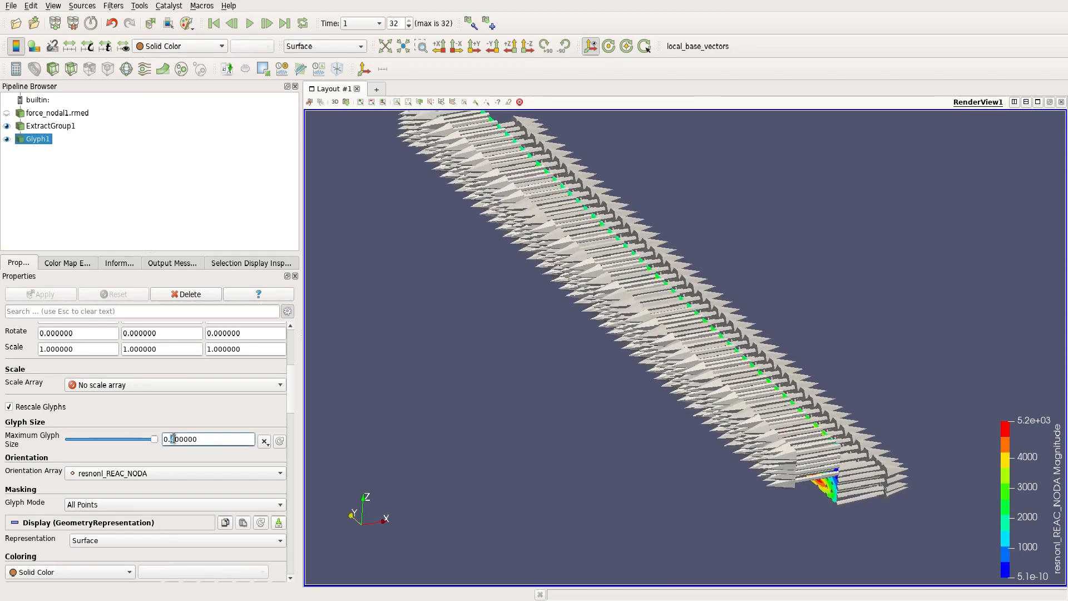
key("shift+Right")
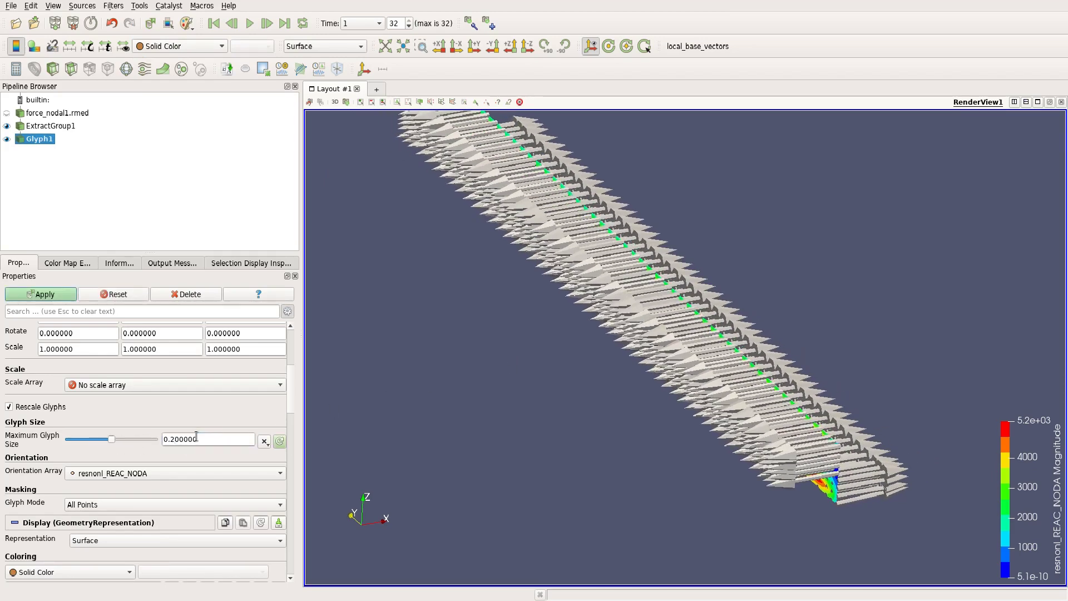
left_click(49, 296)
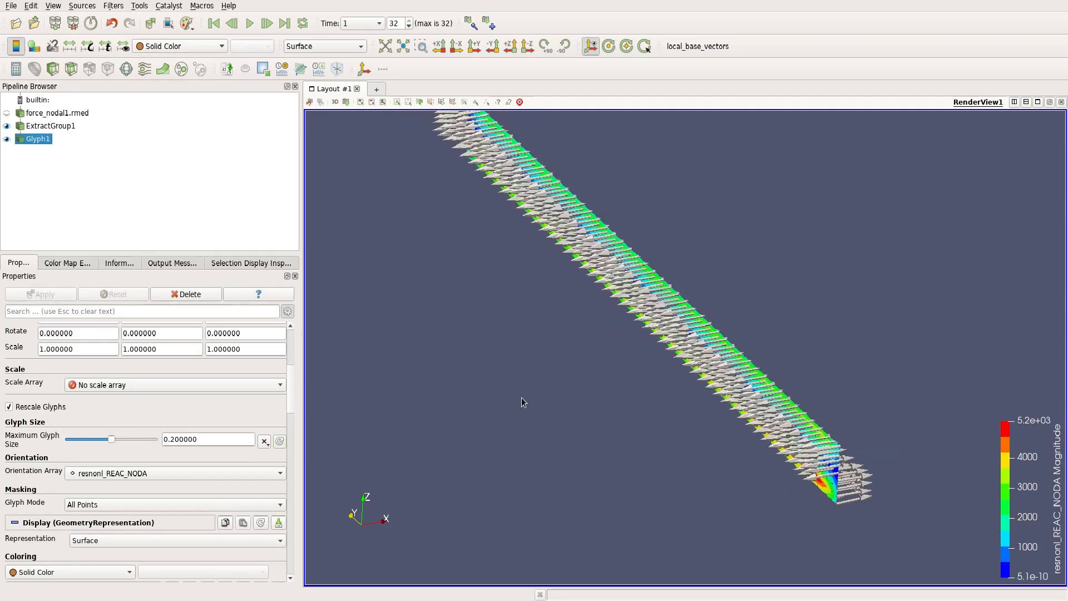
- Add an Axes source to the scene with its default scale factor and origin, and apply it
left_click_drag(522, 402, 619, 428)
left_click_drag(717, 432, 625, 433)
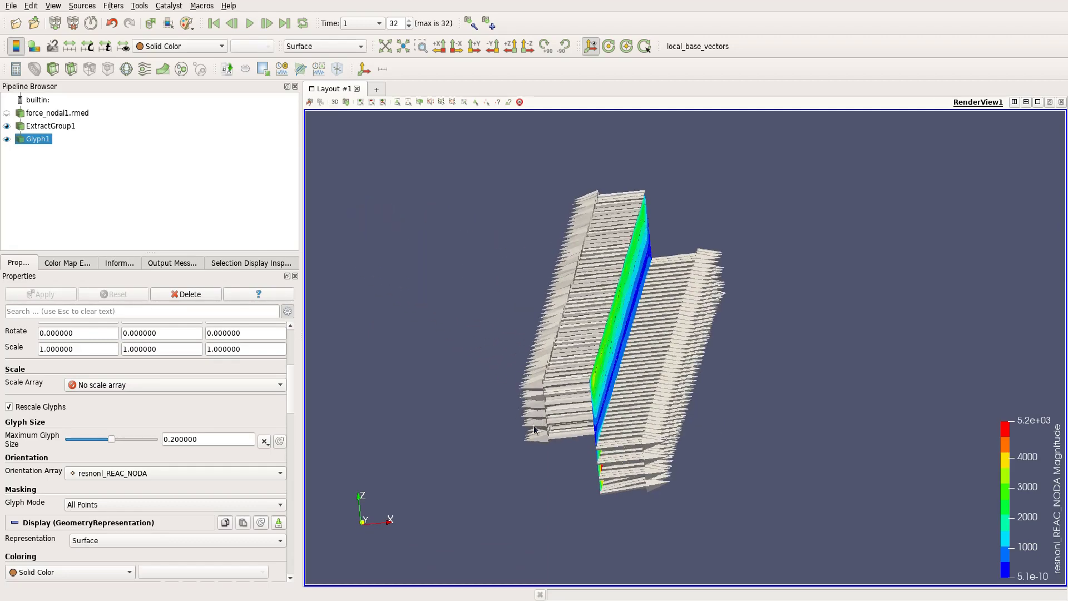
left_click_drag(533, 425, 617, 402)
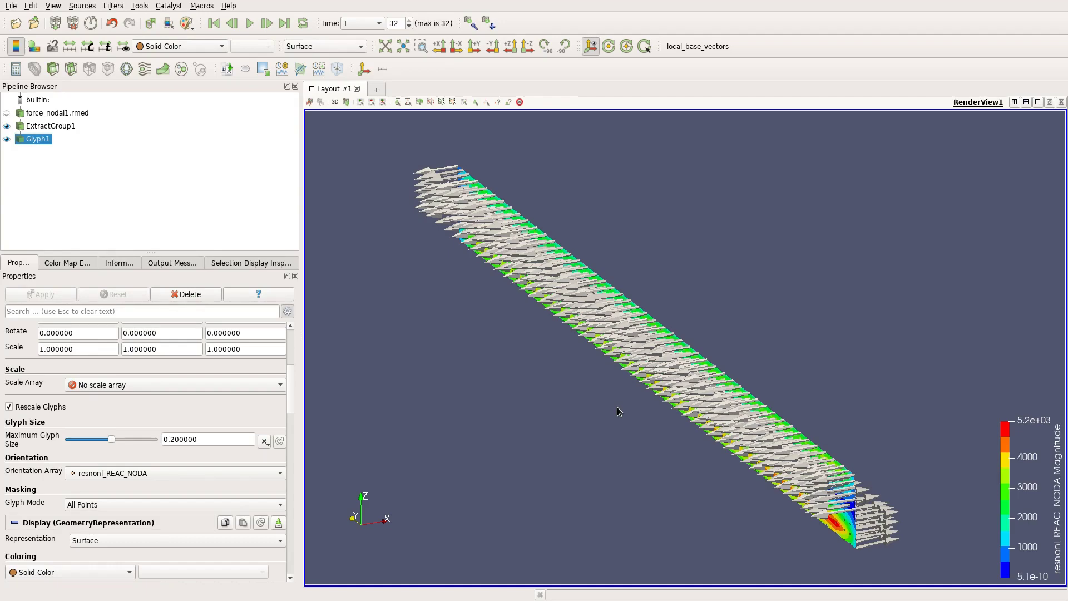
mouse_move(700, 450)
left_mouse_down()
mouse_move(728, 453)
mouse_move(680, 456)
mouse_move(695, 433)
mouse_move(711, 446)
mouse_move(700, 435)
left_mouse_up()
scroll(700, 435, "down", 2)
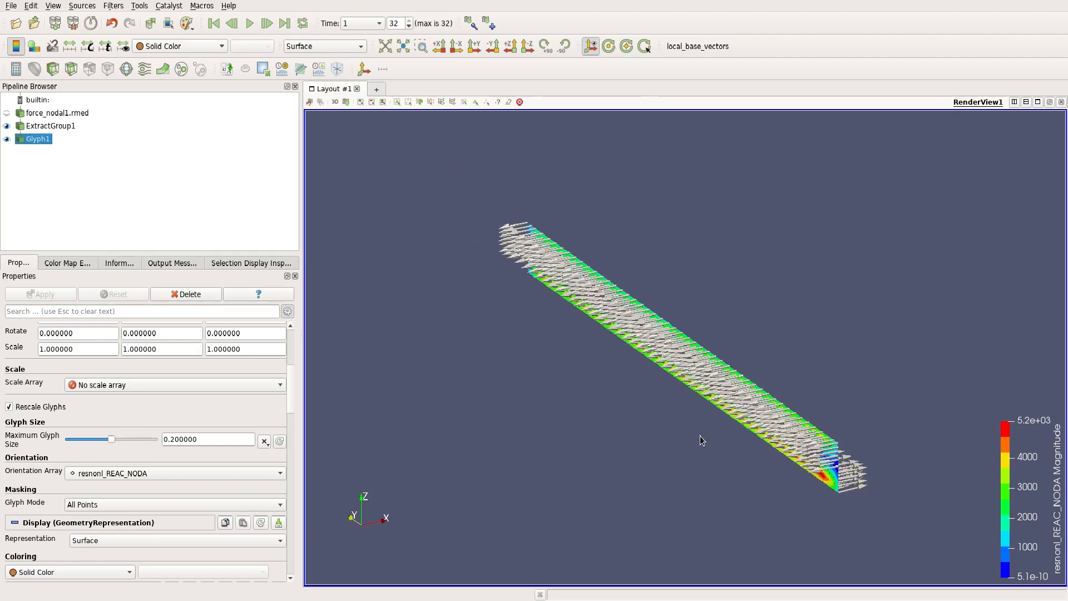
left_click(365, 70)
middle_click_drag(495, 310, 527, 348)
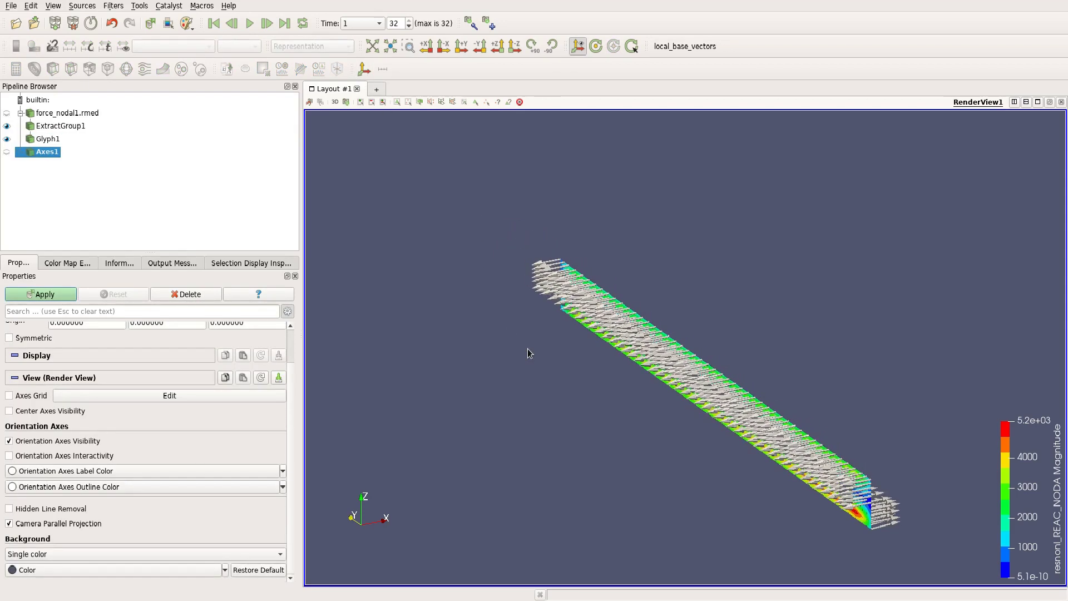
scroll(292, 442, "up", 1)
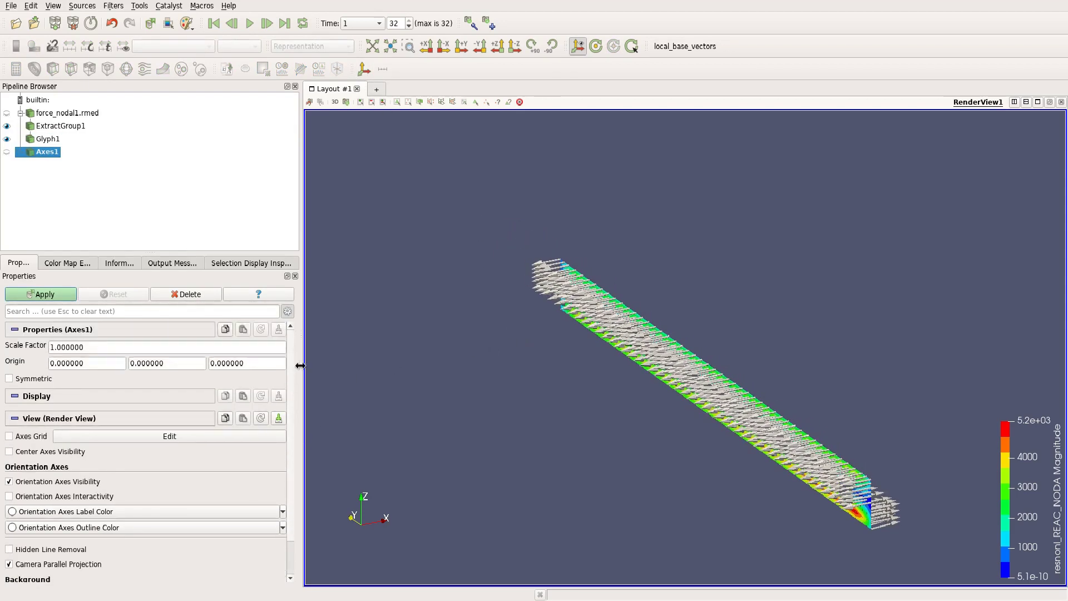
scroll(290, 440, "down", 2)
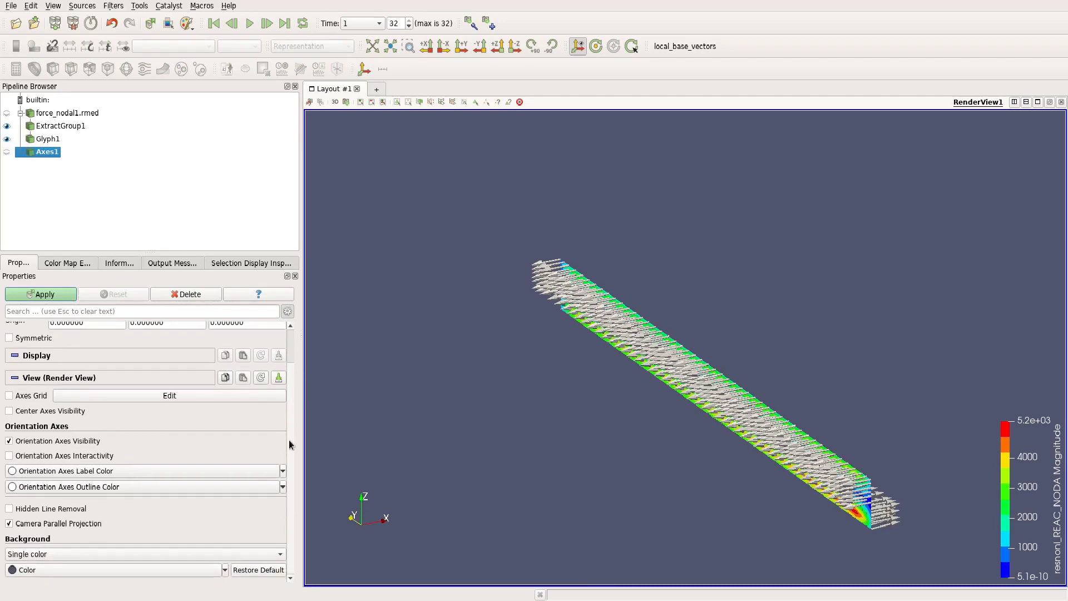
left_click(22, 301)
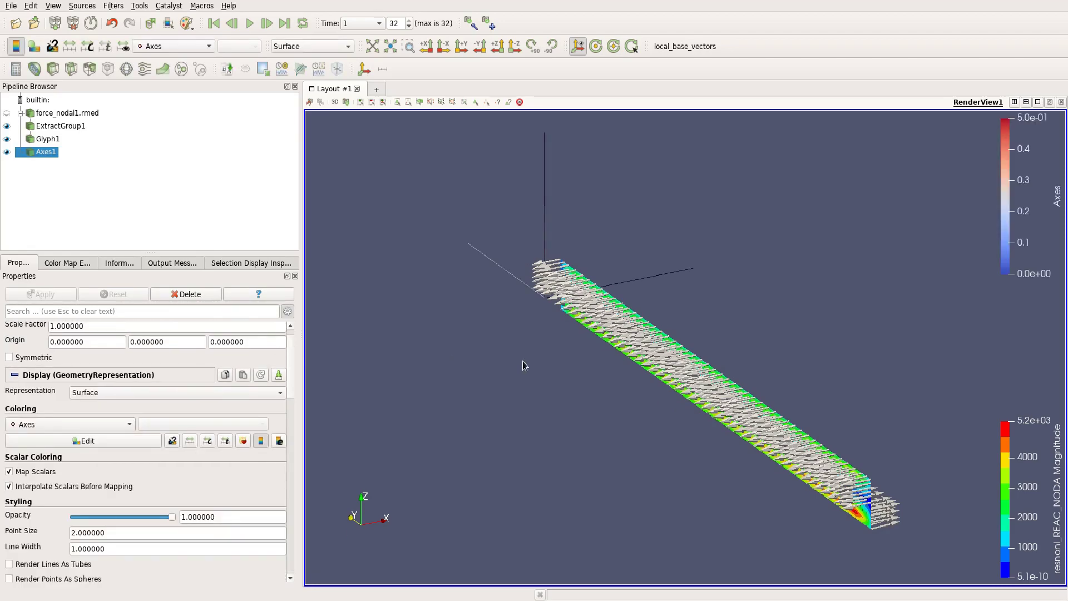
- Change the coloring of the axes to Solid Color
middle_click_drag(522, 361, 539, 352)
left_click_drag(539, 352, 533, 424)
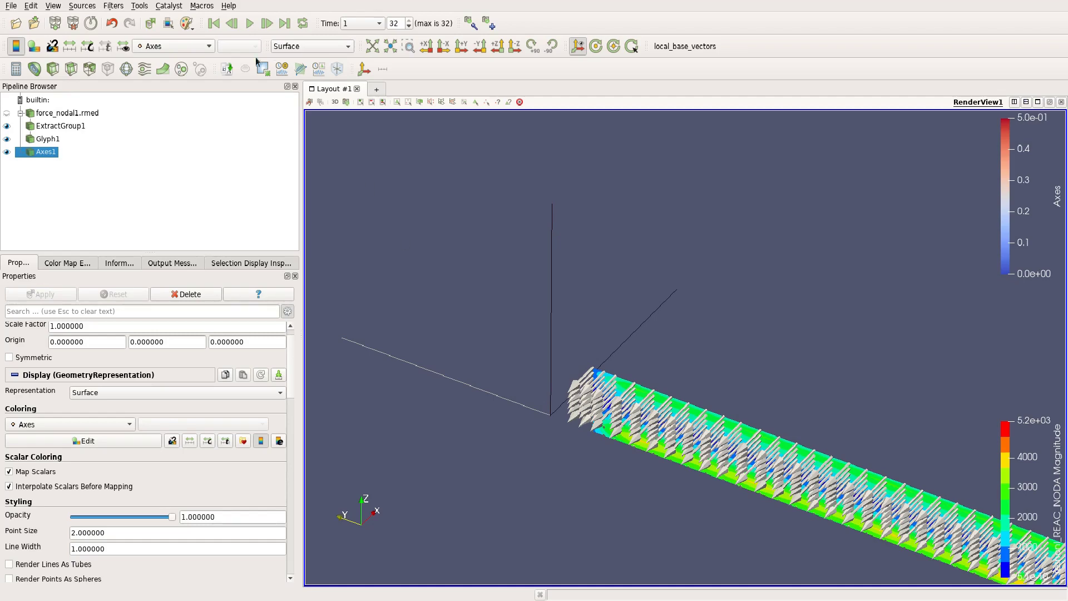
left_click(156, 48)
left_click(159, 34)
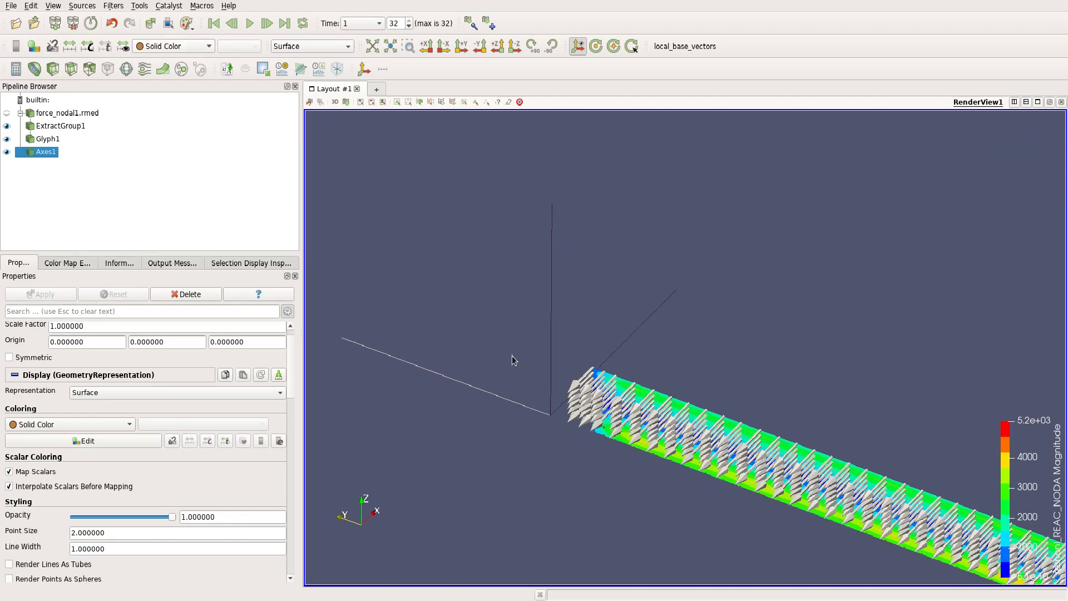
- Set the line width of the axes to 3
left_click_drag(512, 355, 473, 357)
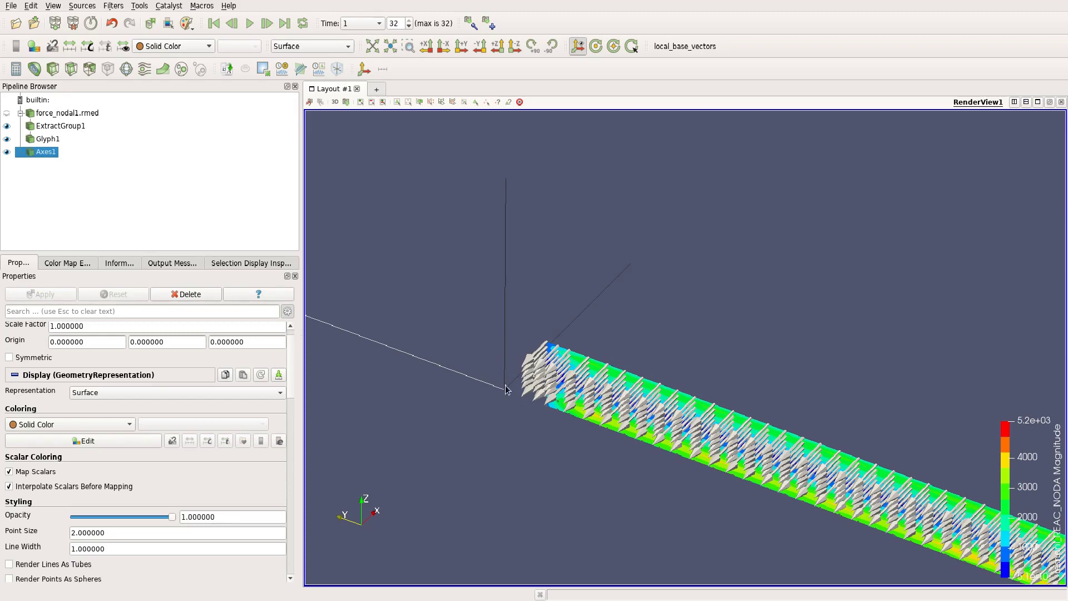
middle_click_drag(503, 390, 462, 356)
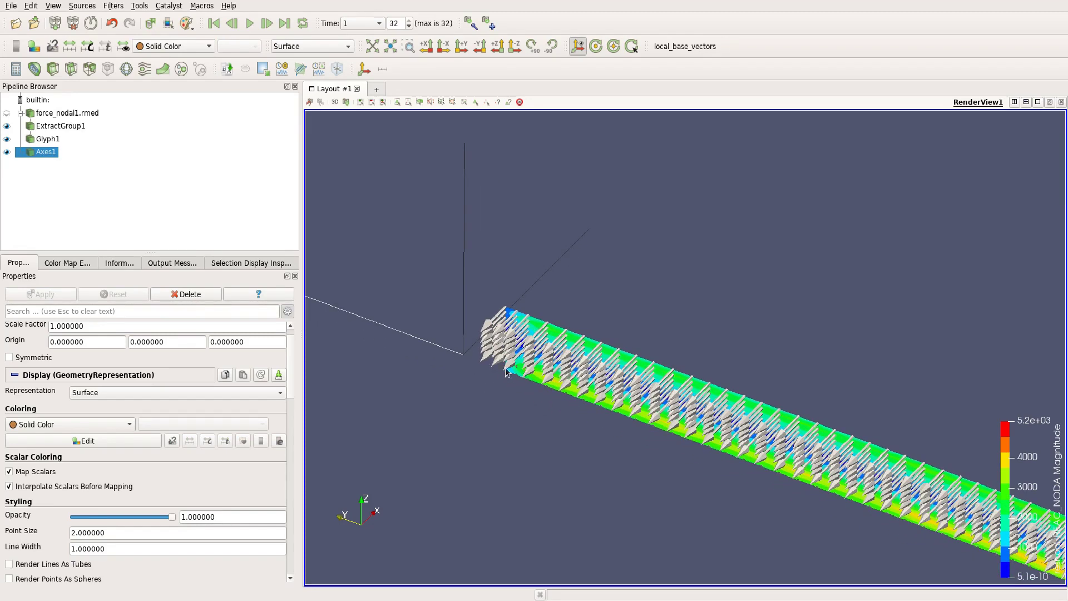
right_click_drag(506, 373, 460, 322)
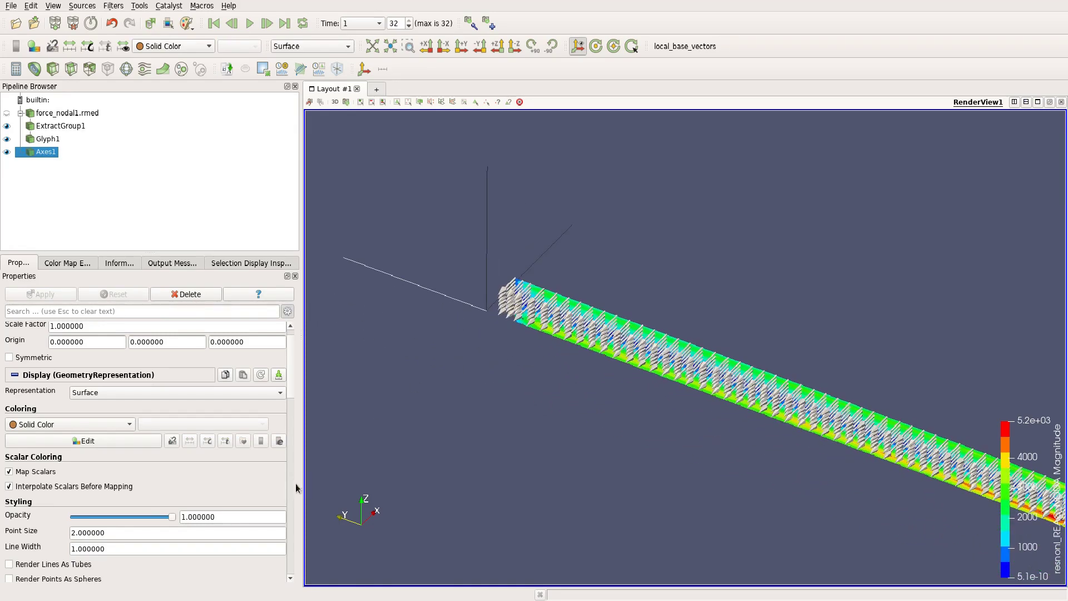
double_click(132, 547)
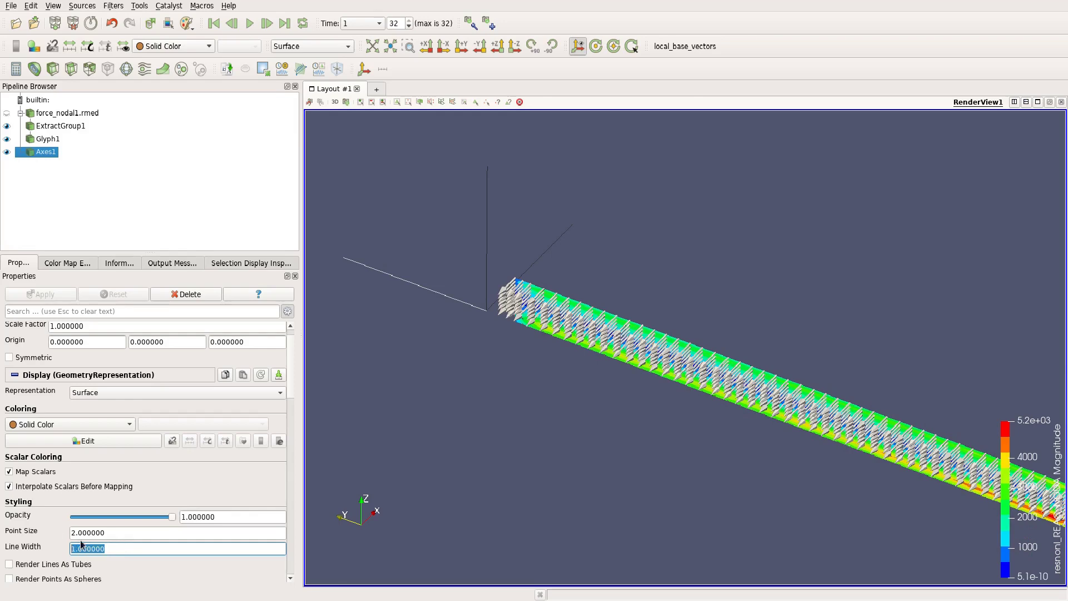
type("3")
key("Return")
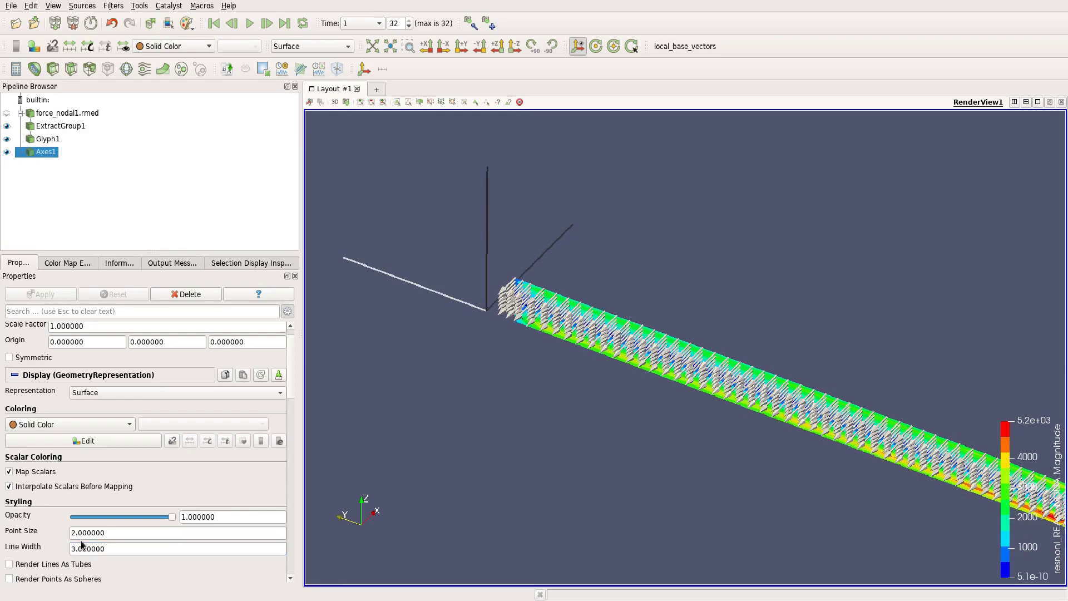
- Turn on the Data Axes Grid for the extracted bc51_lt face group
left_click_drag(479, 439, 469, 398)
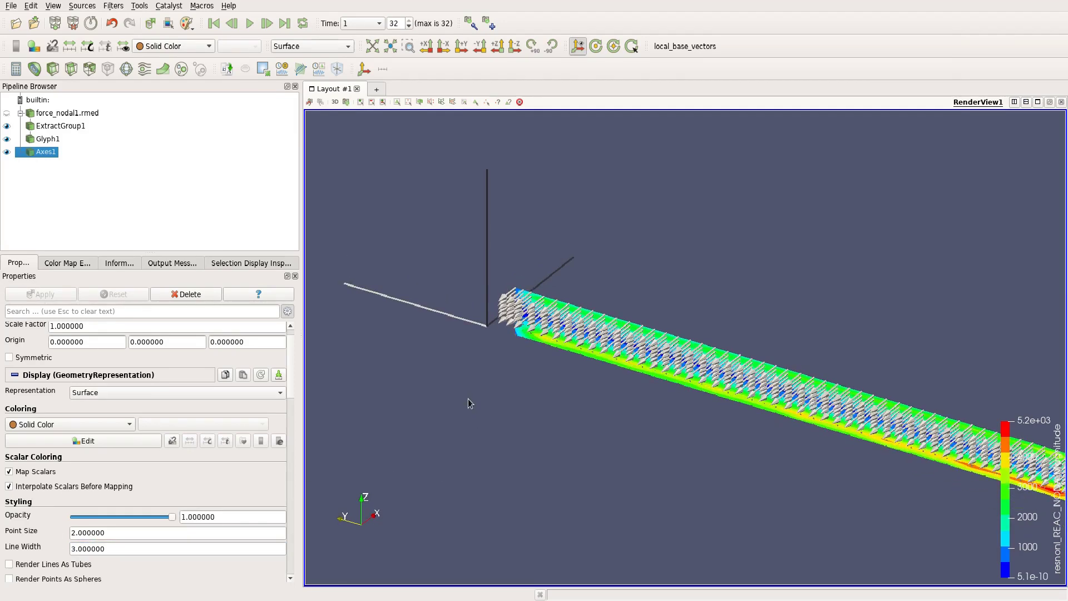
middle_click_drag(496, 382, 428, 351)
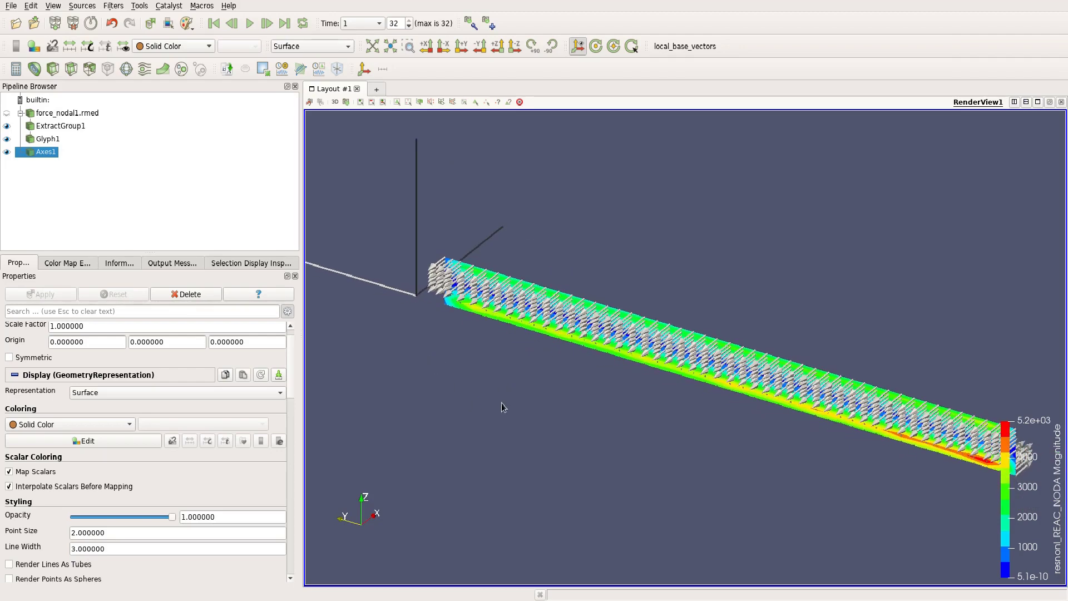
middle_click_drag(512, 405, 490, 401)
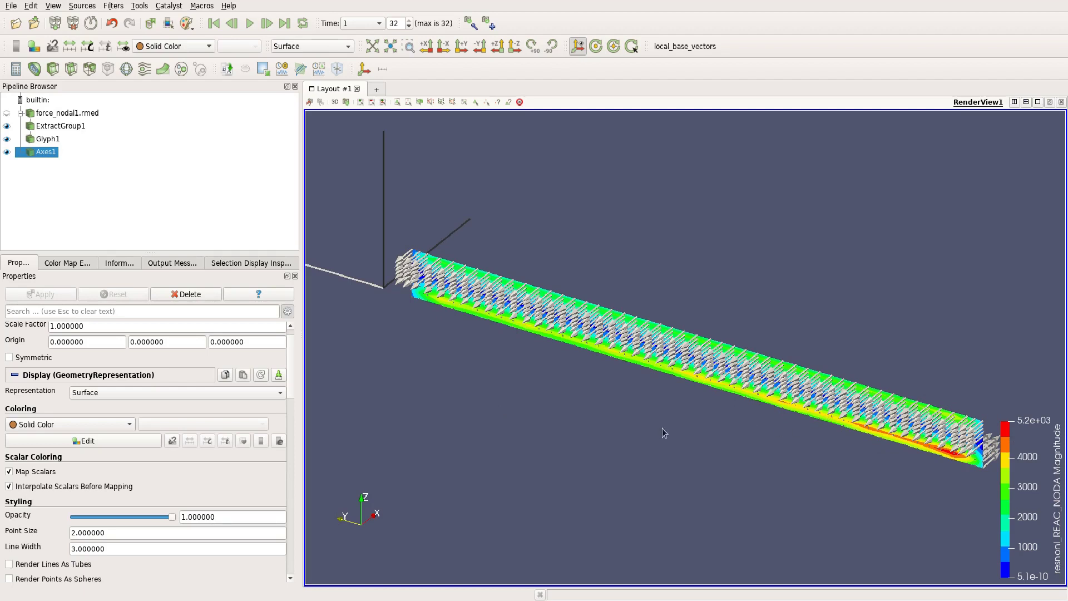
left_click(48, 143)
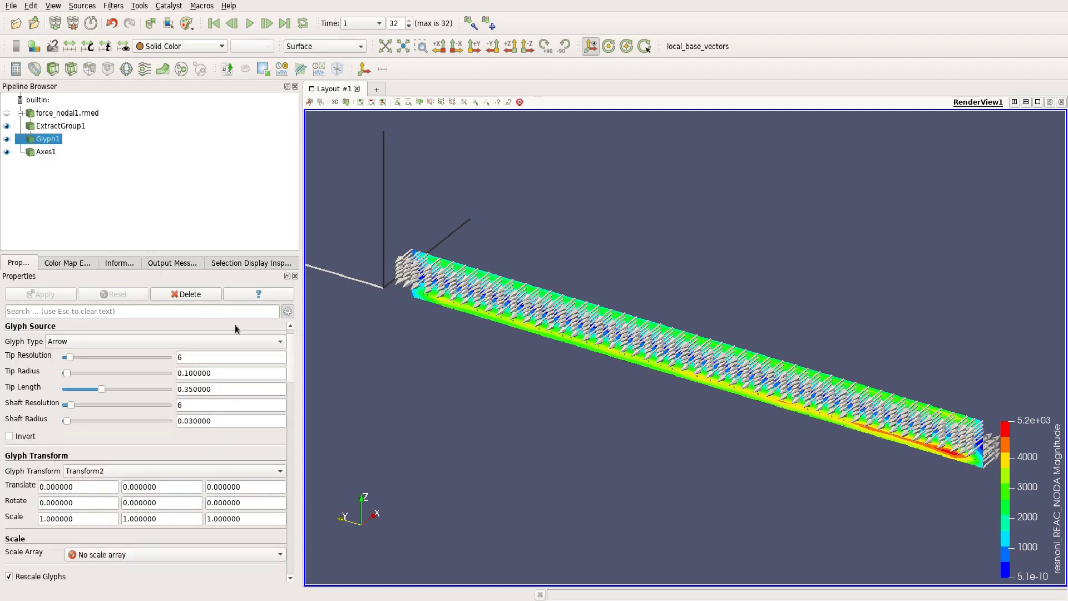
scroll(292, 365, "down", 1)
scroll(292, 366, "up", 2)
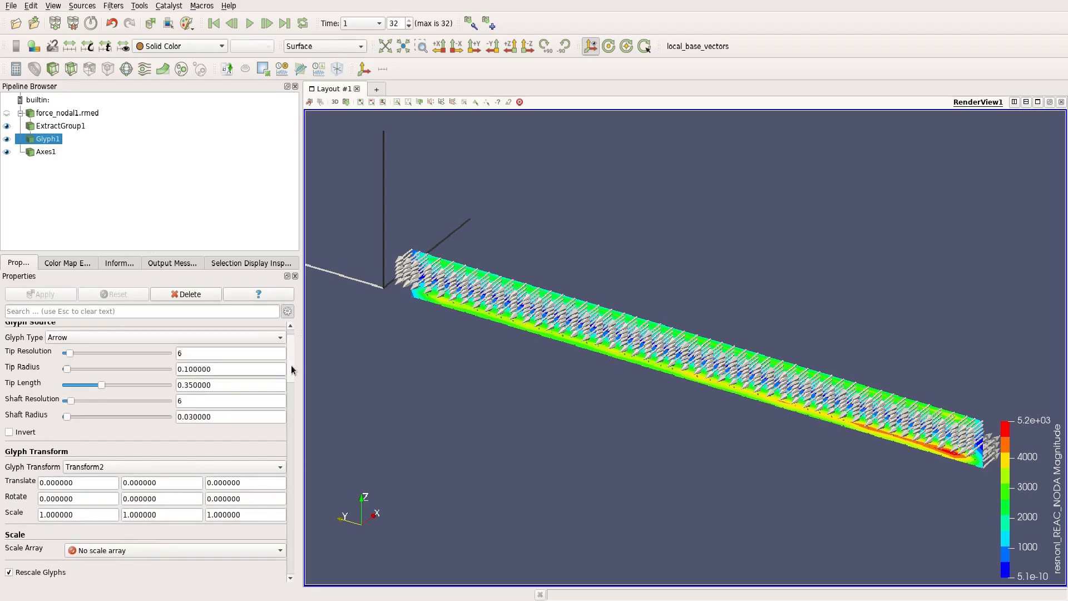
left_click(49, 134, "ctrl")
left_click(50, 127)
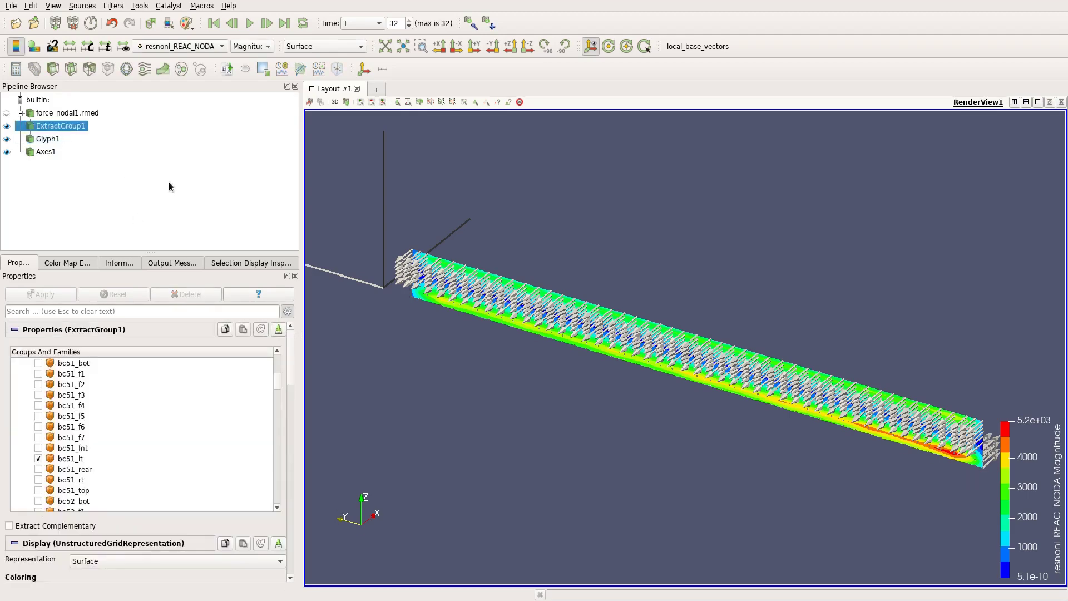
left_click_drag(292, 359, 312, 519)
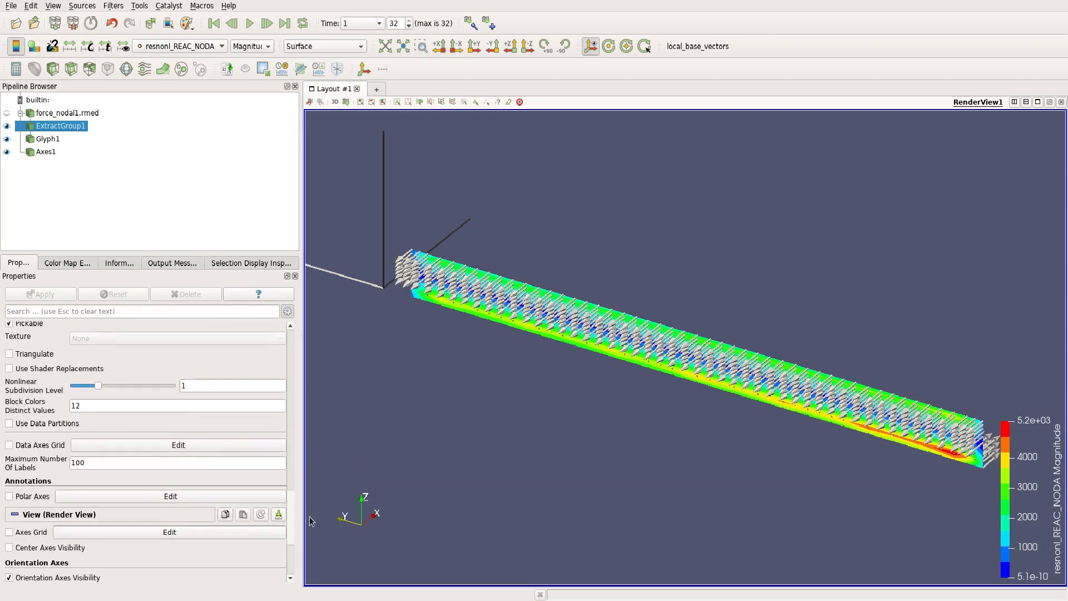
left_click(10, 446)
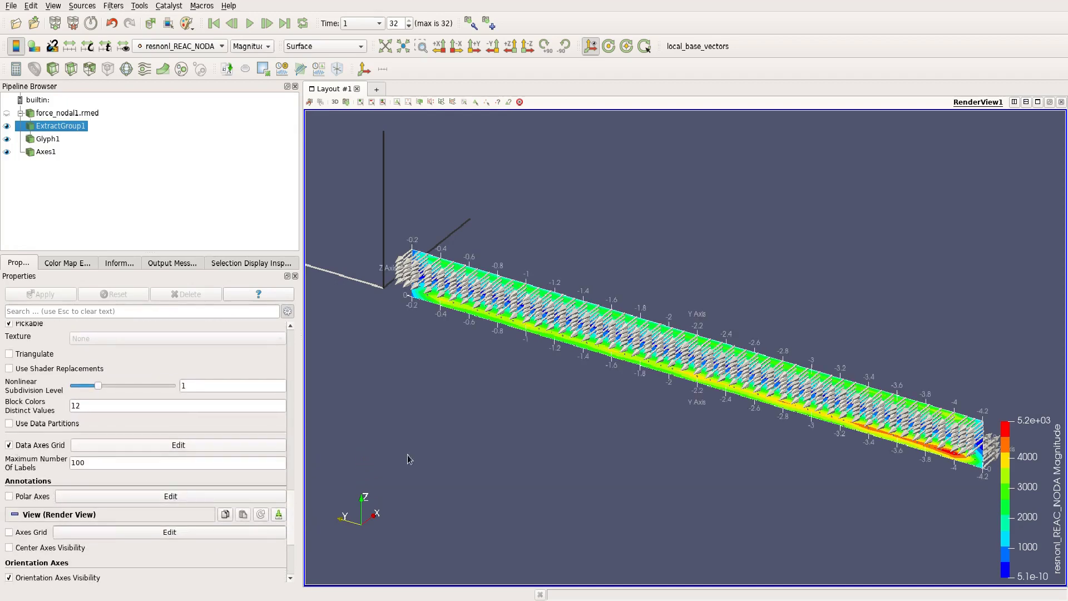
- Examine both ends of the bc51_lt face, comparing the arrow directions and force contours with the axes grid coordinates
left_click_drag(577, 455, 527, 399)
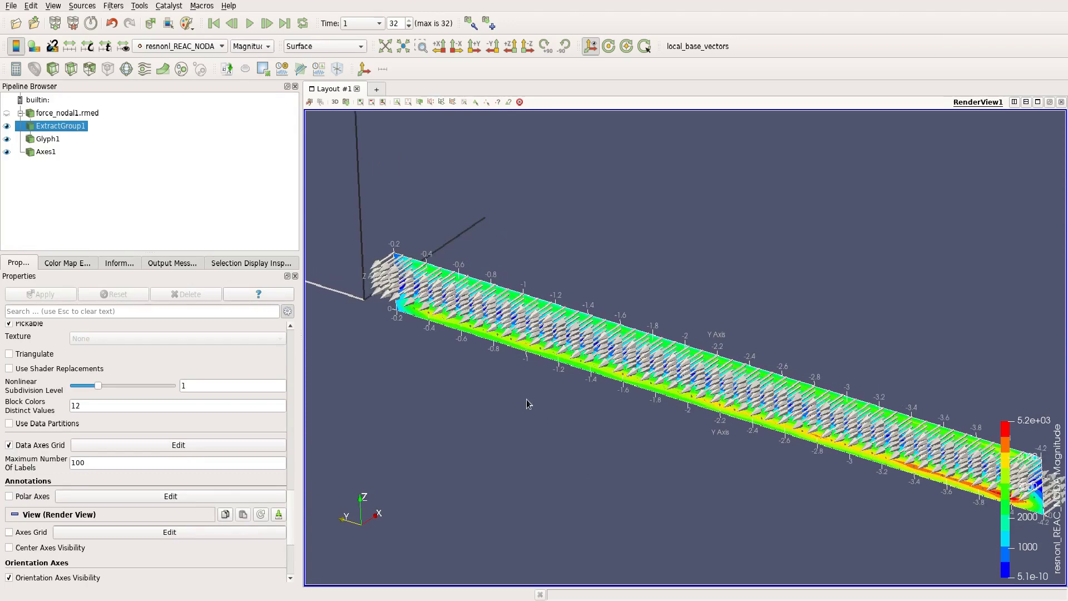
left_click_drag(646, 428, 688, 399)
left_click_drag(695, 363, 502, 235)
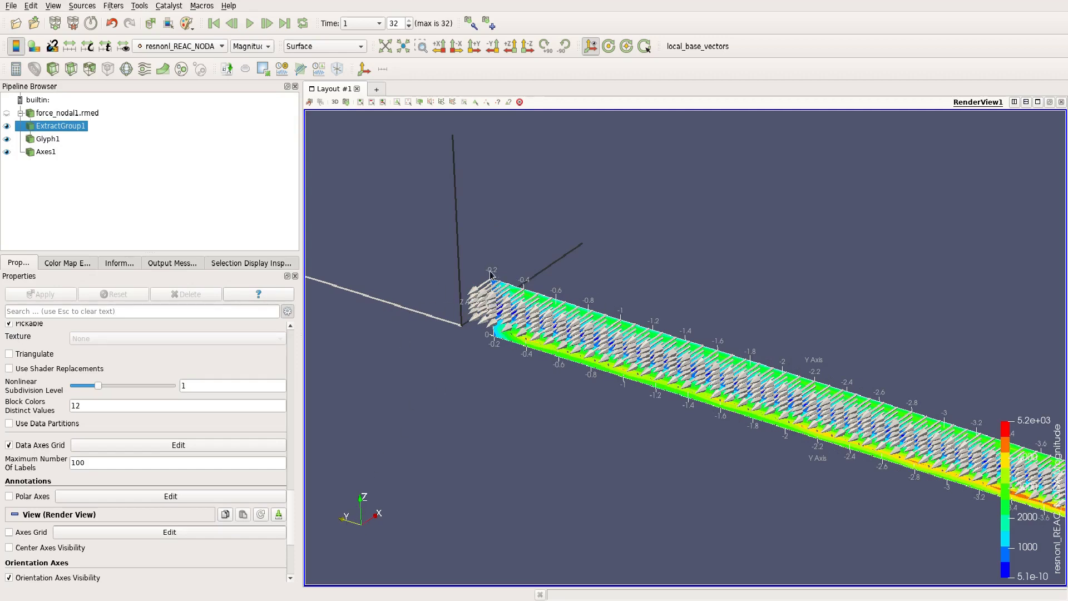
middle_click_drag(722, 306, 440, 217)
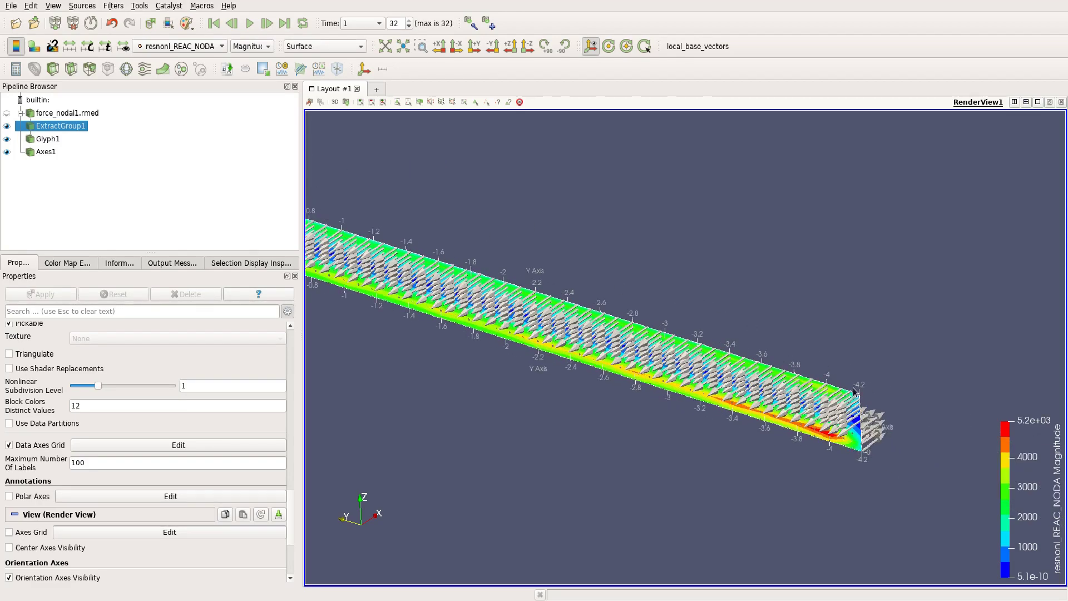
middle_click_drag(857, 390, 500, 367)
left_click_drag(499, 367, 536, 400)
scroll(536, 401, "up", 4)
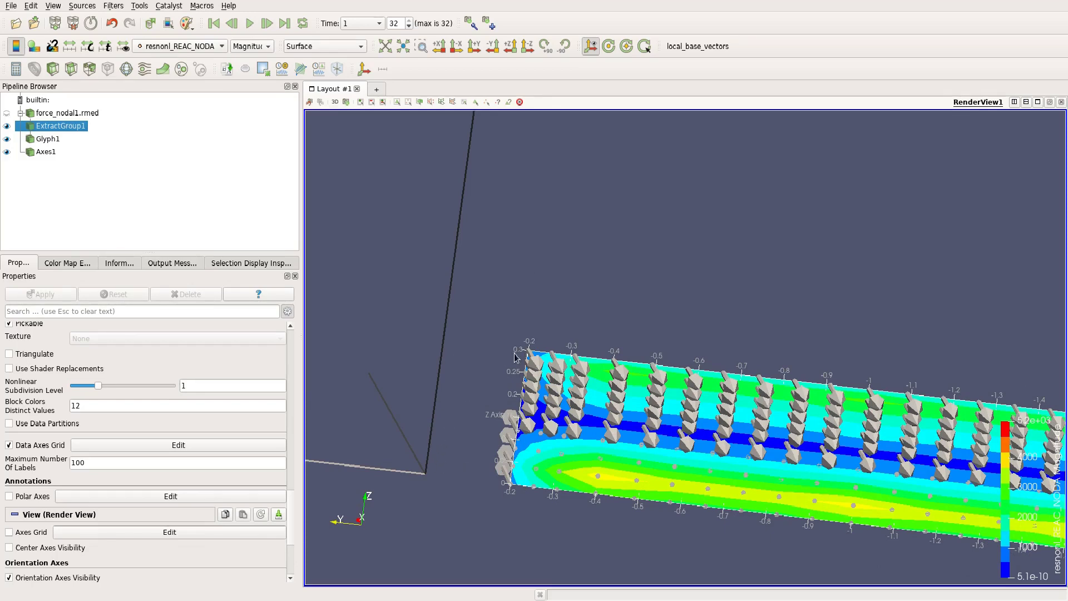
mouse_move(571, 414)
left_mouse_down()
mouse_move(534, 374)
mouse_move(634, 446)
mouse_move(506, 429)
mouse_move(488, 411)
mouse_move(528, 436)
mouse_move(477, 433)
mouse_move(475, 442)
mouse_move(579, 449)
mouse_move(600, 462)
mouse_move(517, 459)
mouse_move(571, 450)
mouse_move(586, 466)
mouse_move(551, 468)
mouse_move(573, 467)
mouse_move(573, 426)
mouse_move(582, 434)
mouse_move(553, 409)
left_mouse_up()
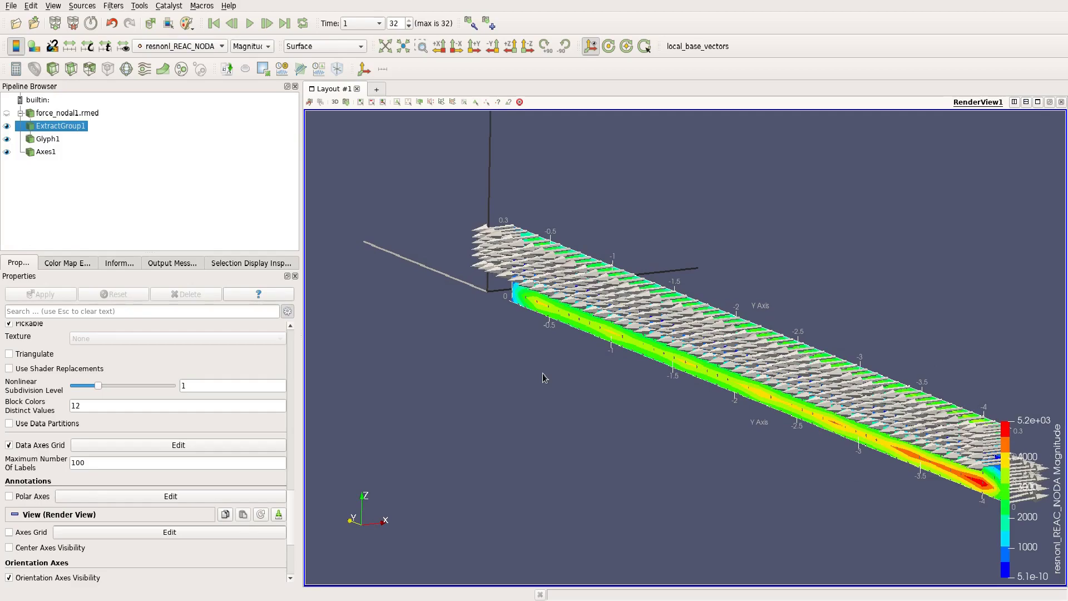
left_click_drag(543, 374, 498, 404)
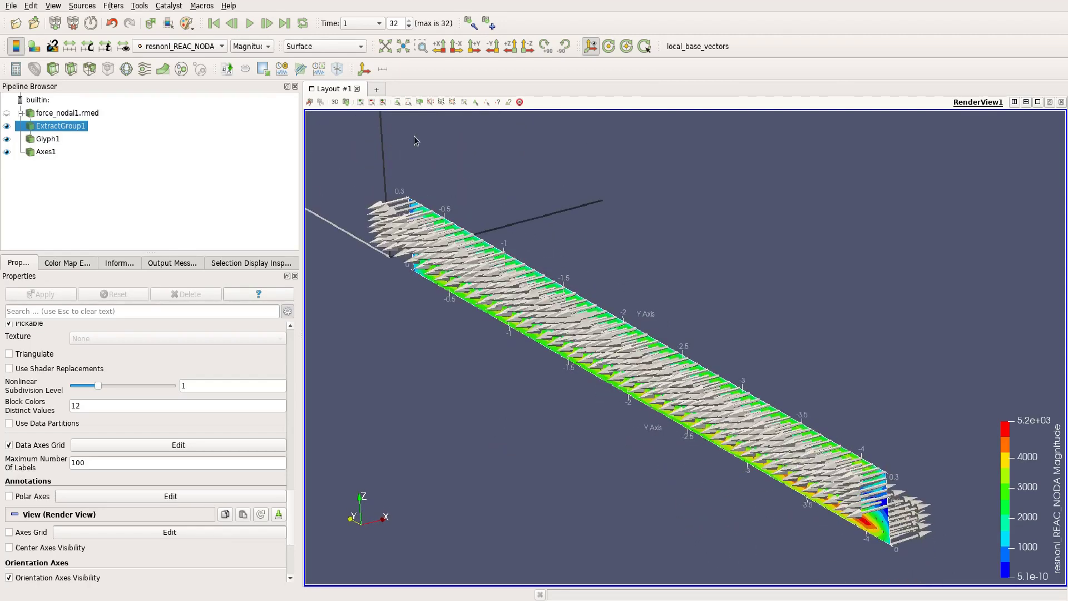
- Play the time animation from the first time step and examine how the reaction force arrows on the face develop
left_click(214, 23)
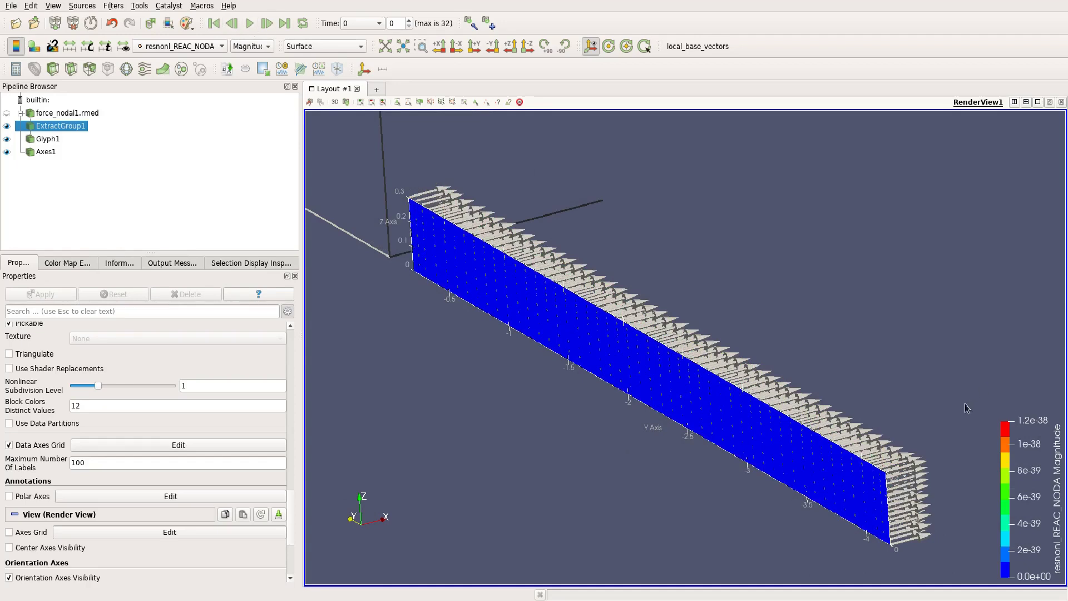
left_click(246, 24)
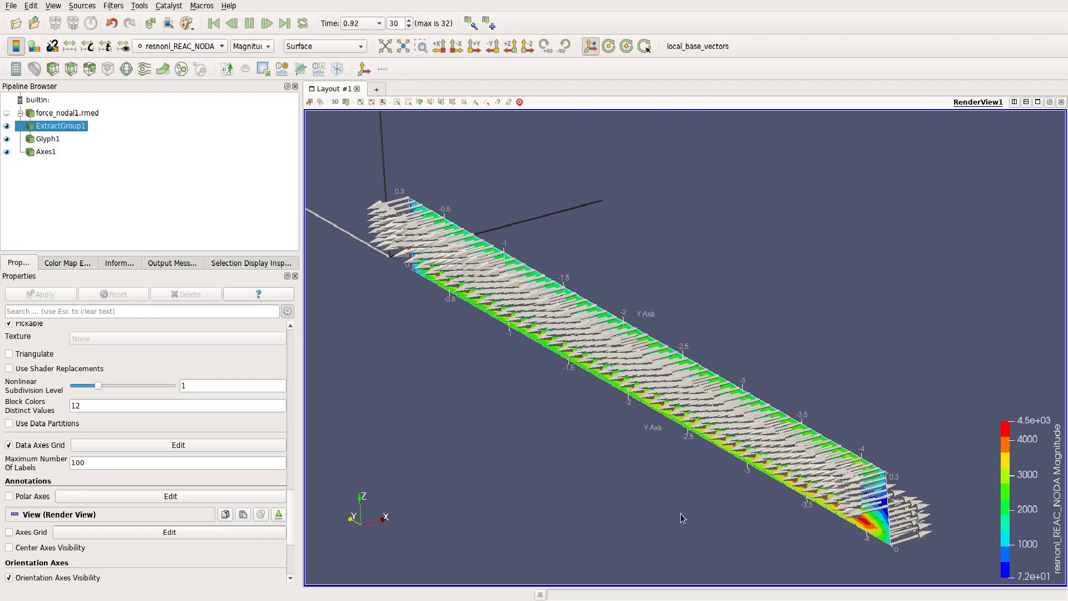
left_click_drag(640, 485, 598, 433)
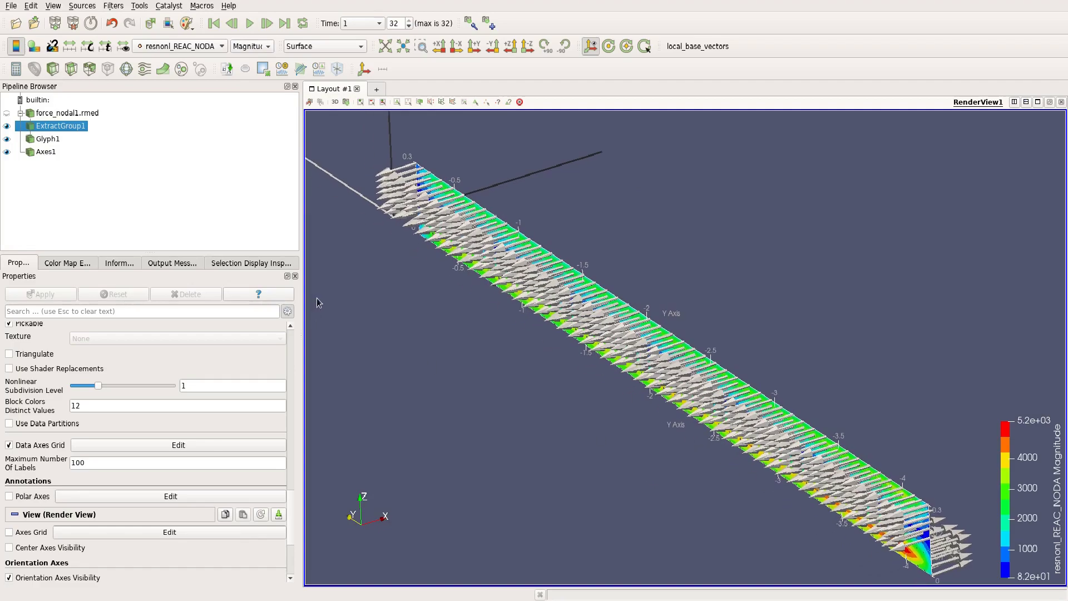
mouse_move(496, 338)
left_mouse_down()
mouse_move(476, 372)
mouse_move(503, 343)
left_mouse_up()
right_click(562, 301)
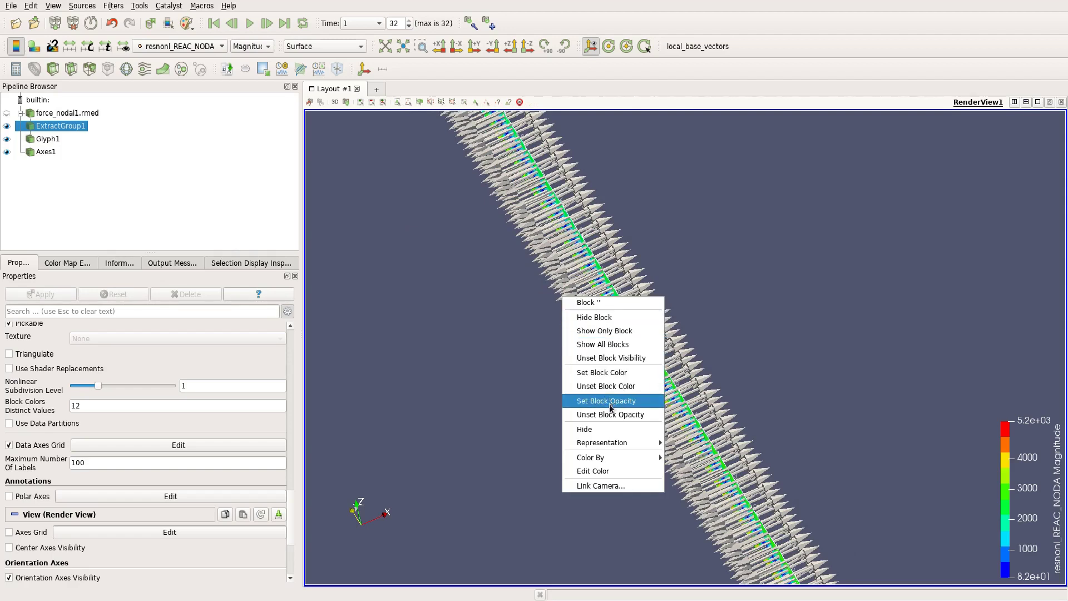
- Set the block color of the reaction force arrows to light cyan
left_click(612, 373)
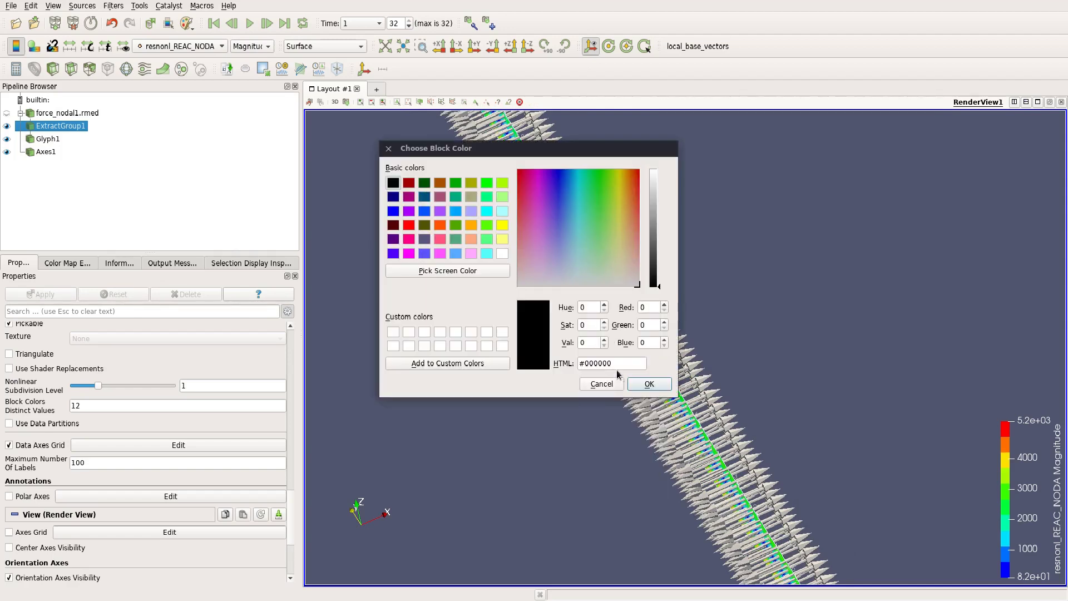
left_click(487, 253)
left_click(649, 384)
mouse_move(528, 426)
left_mouse_down()
mouse_move(536, 376)
mouse_move(530, 409)
left_mouse_up()
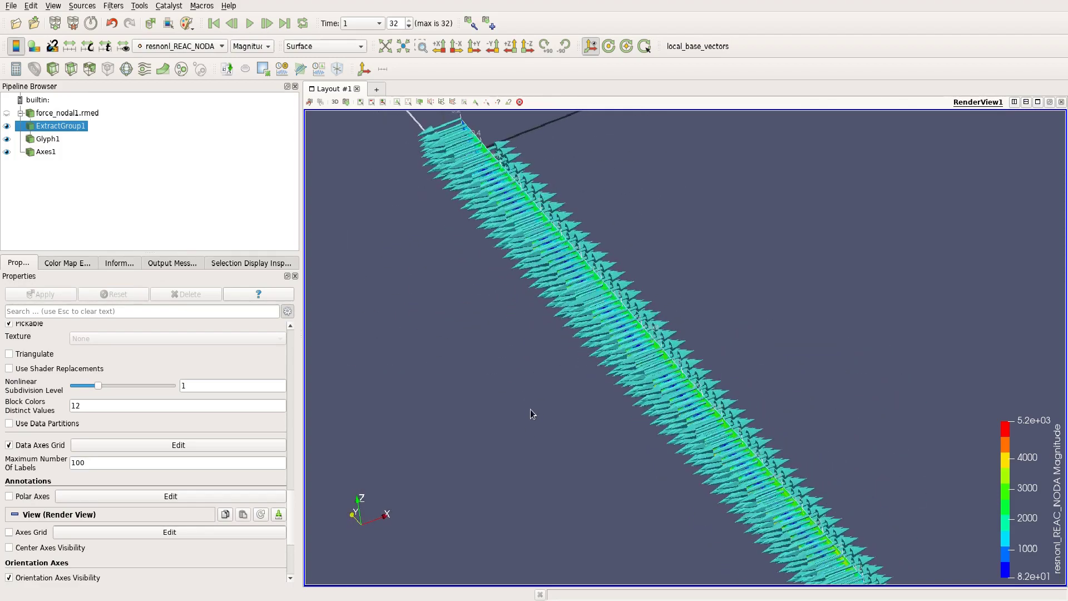
- Unset the custom block color of the reaction force arrows
right_click(610, 354)
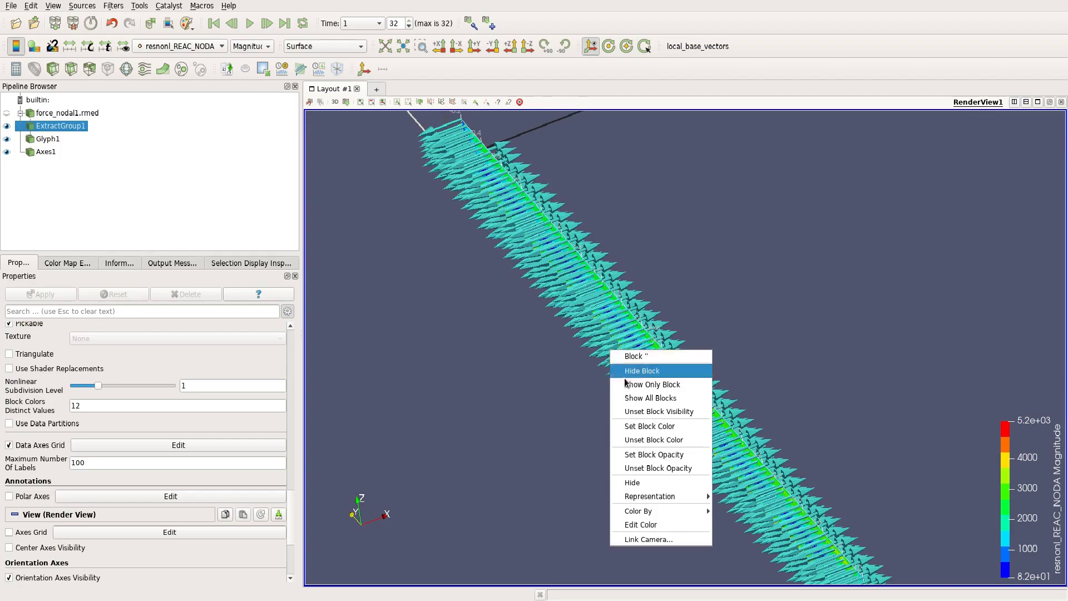
left_click(649, 440)
left_click_drag(634, 428, 573, 363)
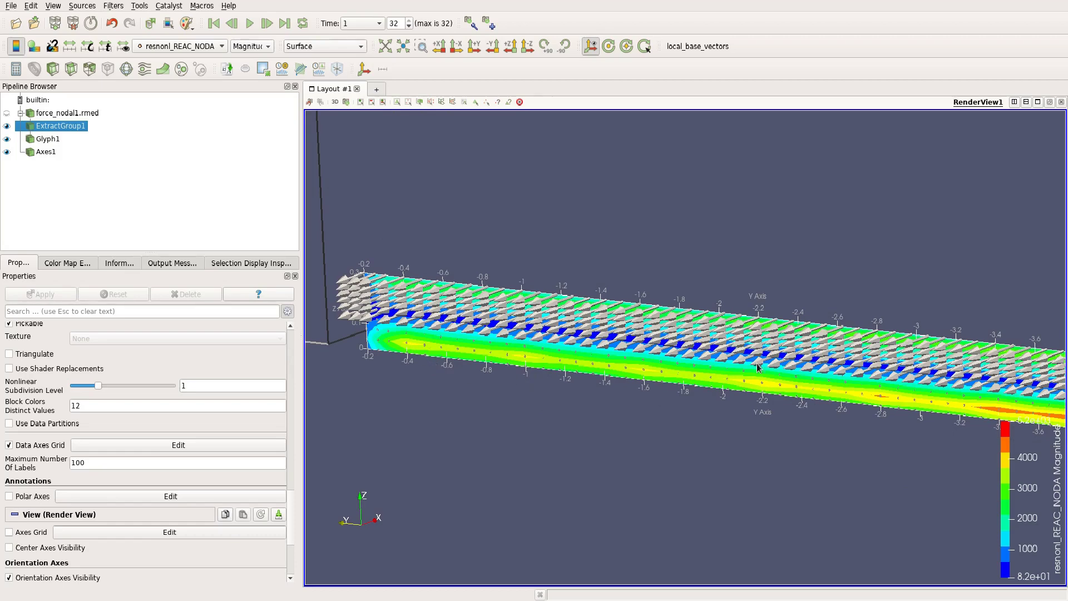
middle_click_drag(618, 398, 668, 390)
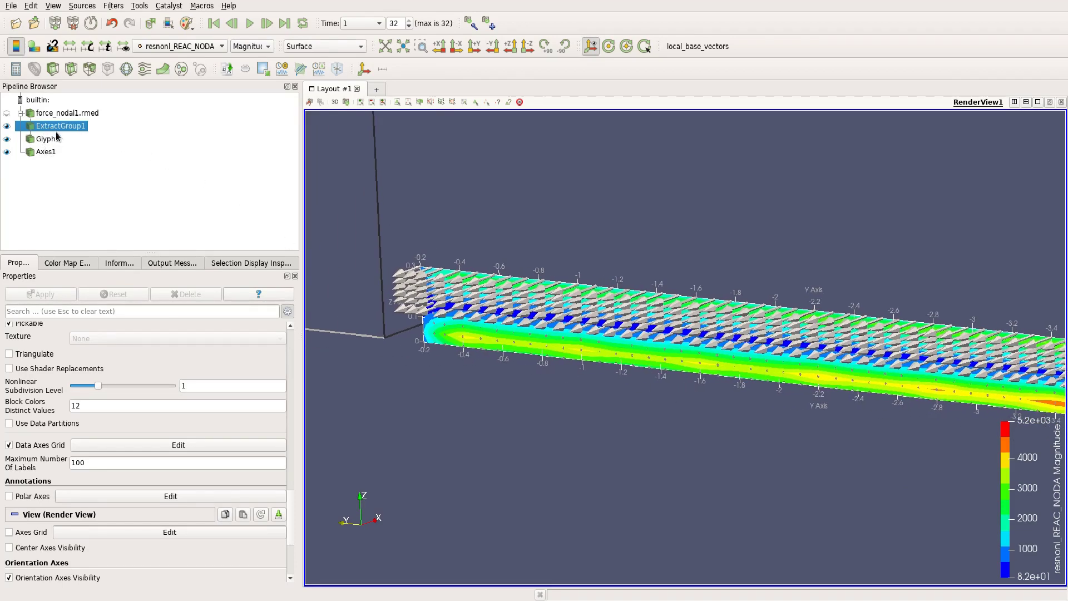
left_click(113, 7)
mouse_move(130, 32)
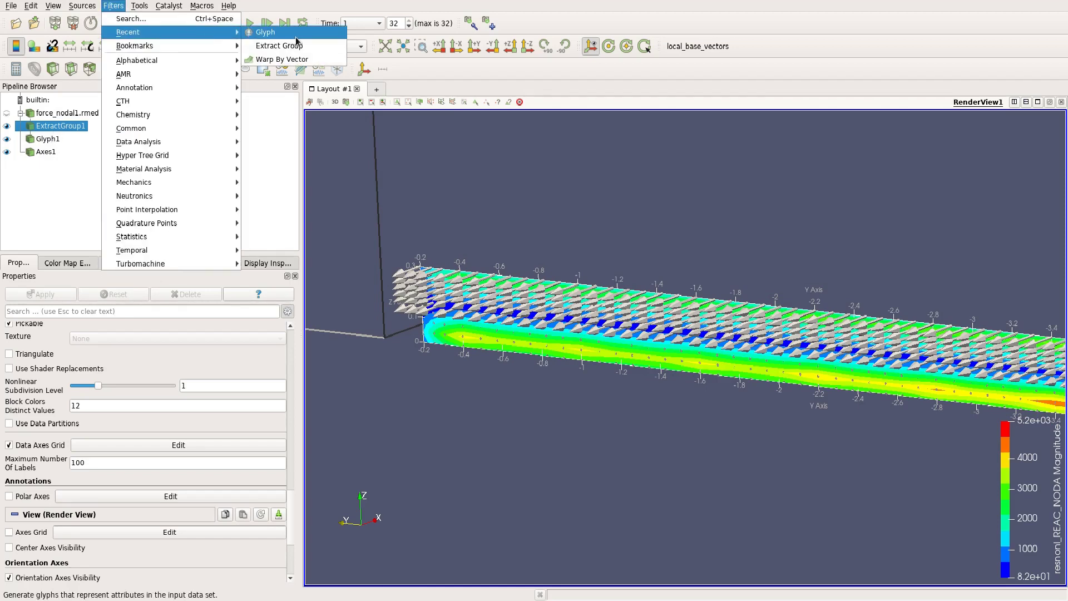
left_click(278, 31)
left_click_drag(290, 497, 287, 344)
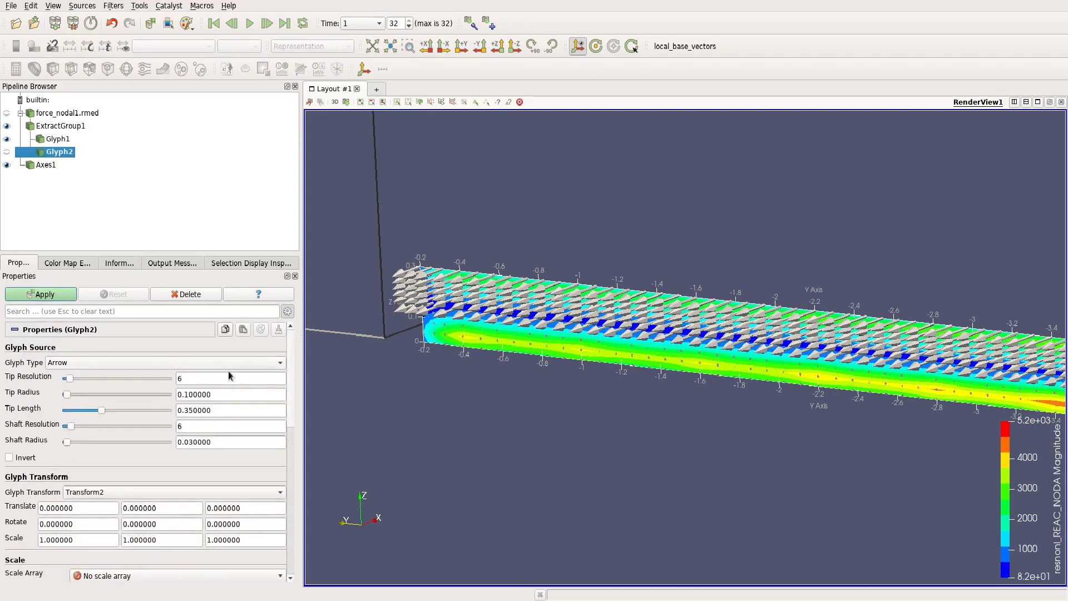
scroll(293, 376, "down", 2)
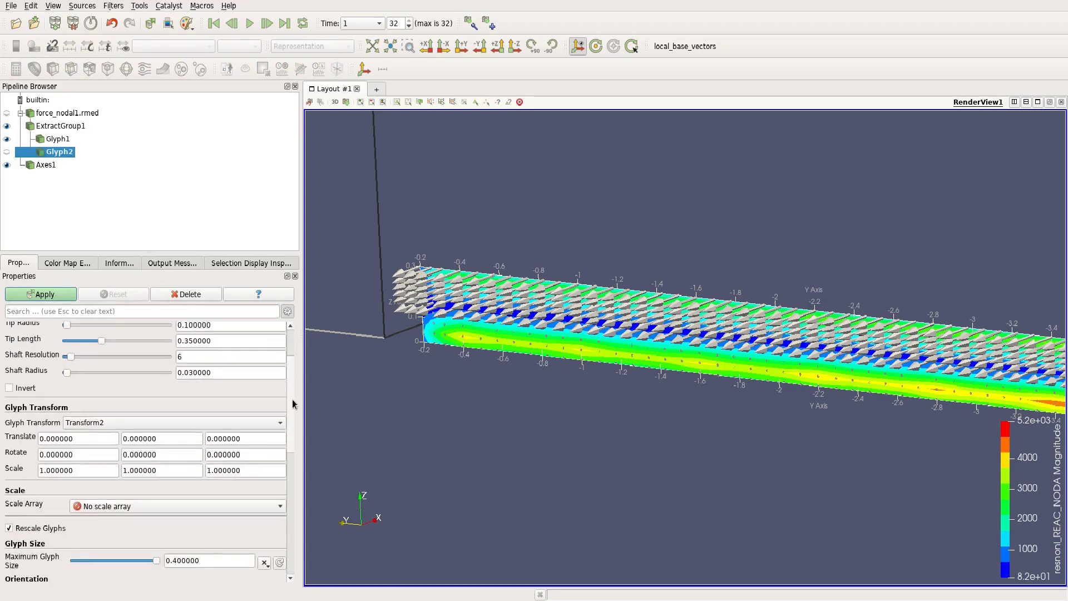
left_click(188, 506)
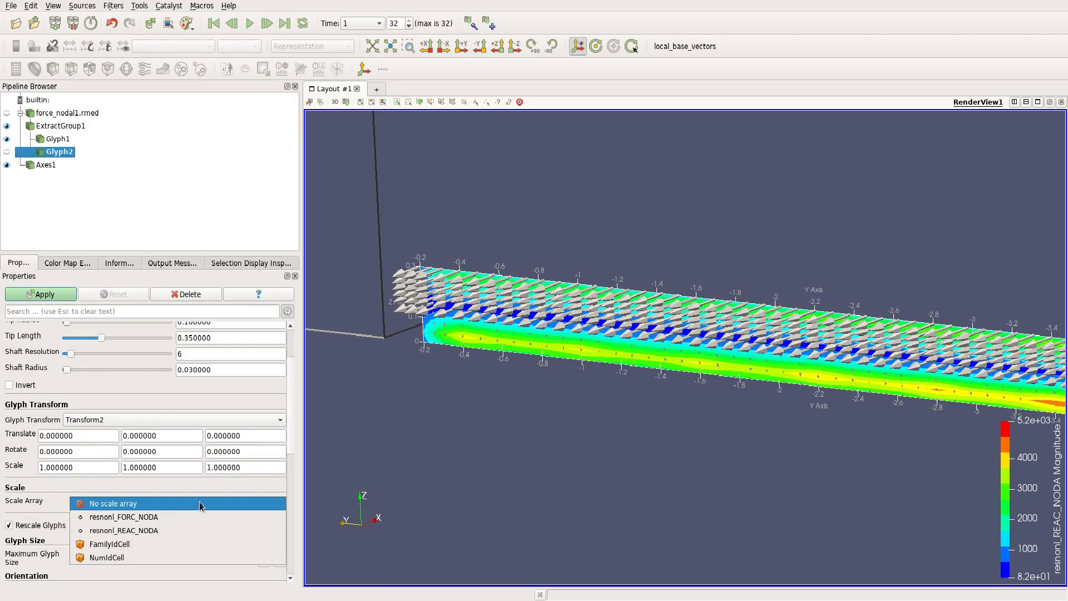
left_click(200, 504)
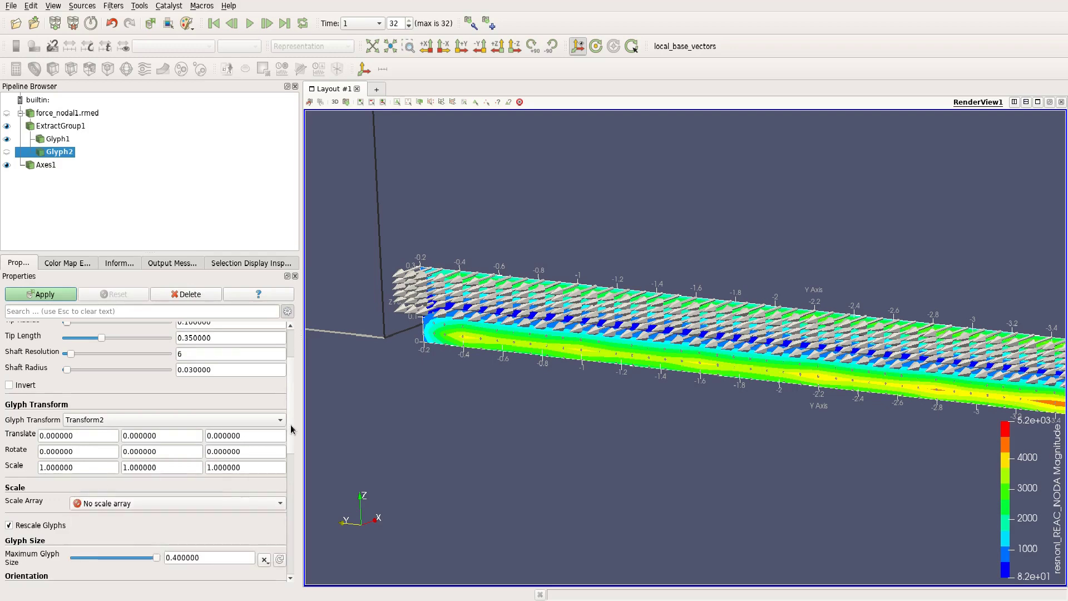
scroll(291, 429, "down", 7)
scroll(282, 529, "up", 3)
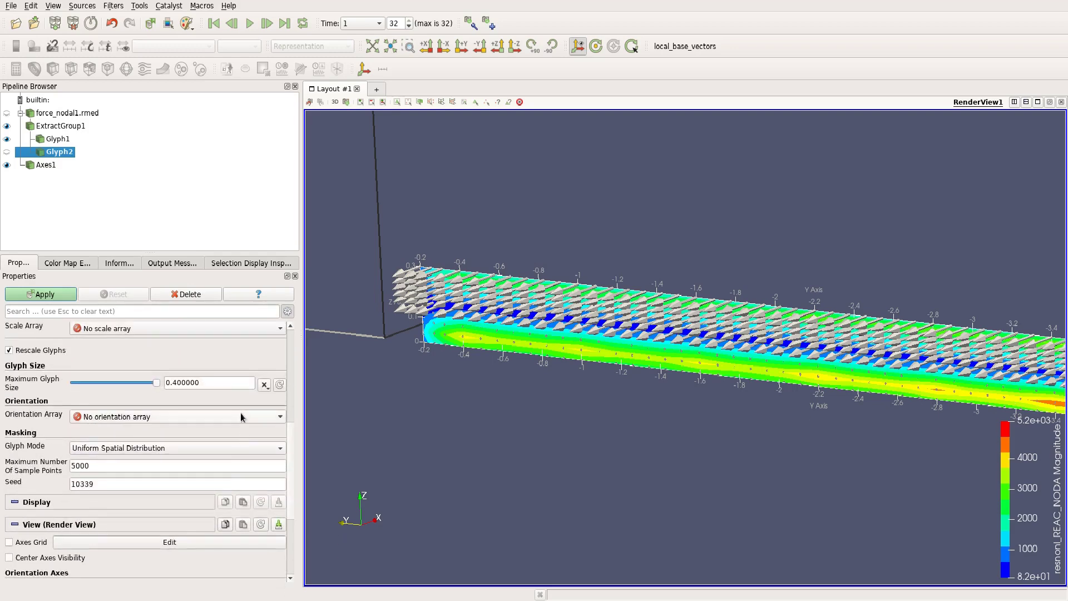
left_click(280, 417)
left_click(222, 417)
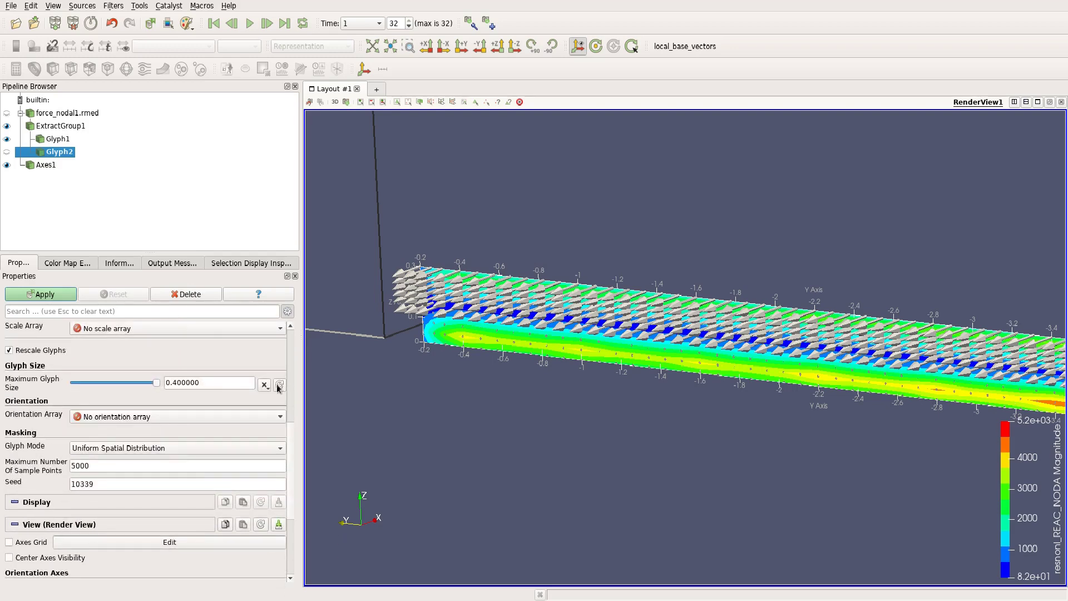
left_click(179, 294)
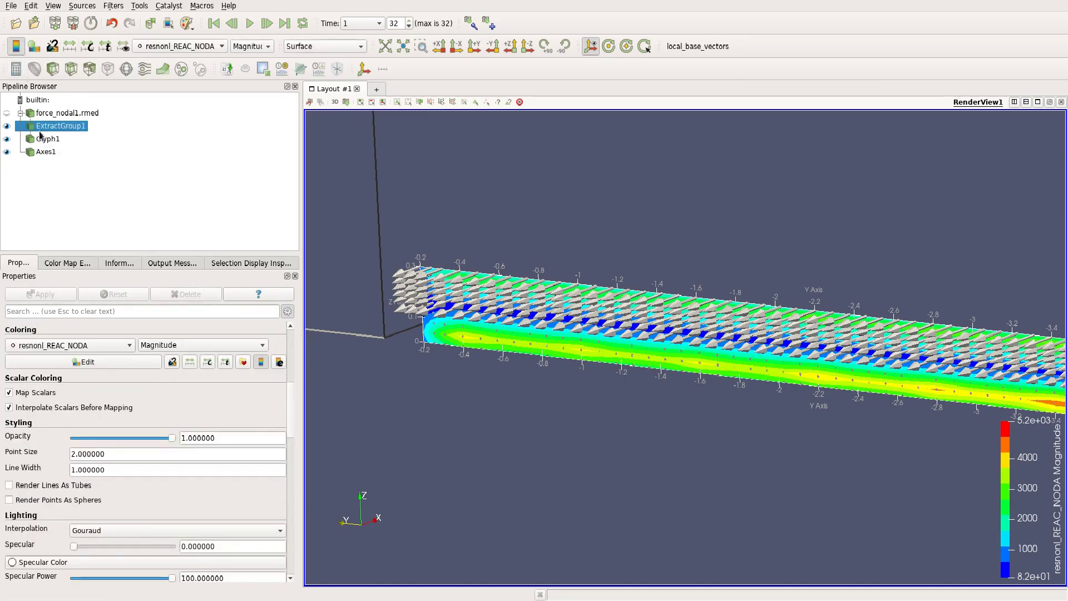
- Add a Calculator filter to the extracted bc51_lt face group and name its result array location_vector
left_click(13, 74)
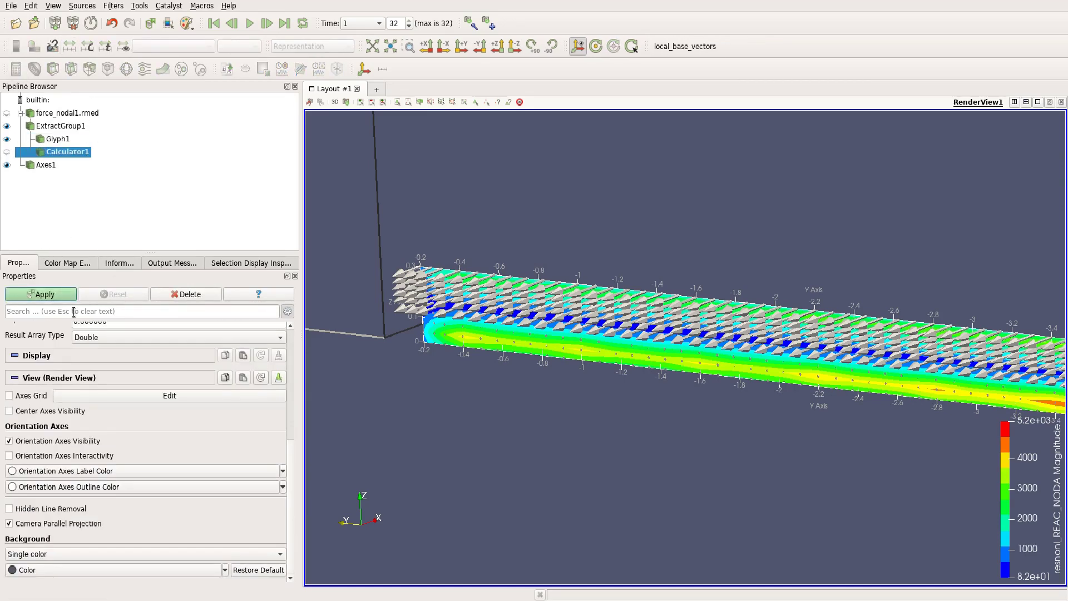
left_click_drag(292, 453, 303, 339)
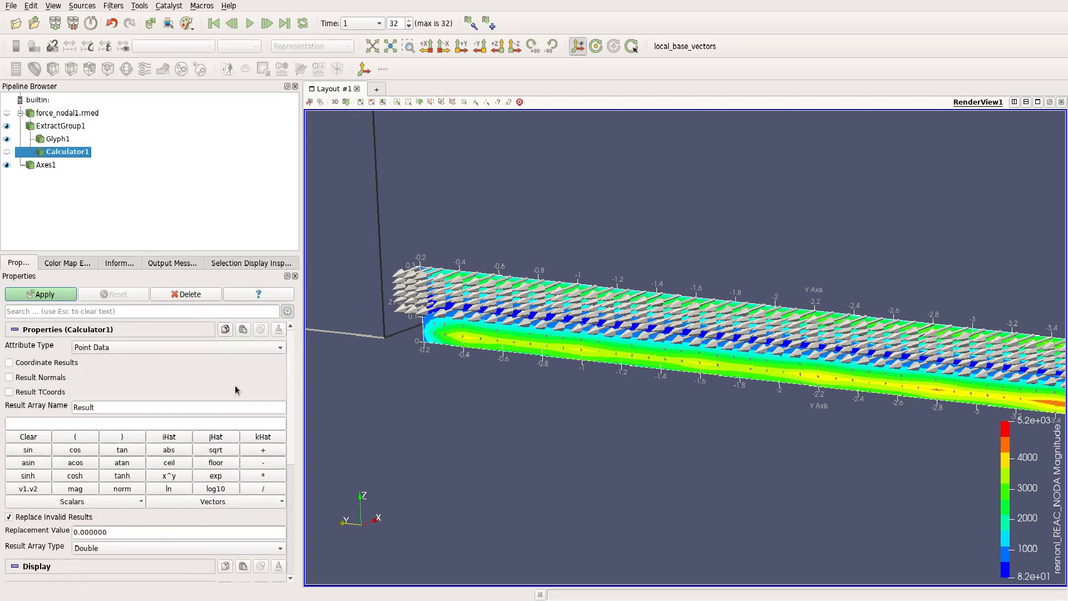
left_click_drag(99, 409, 8, 409)
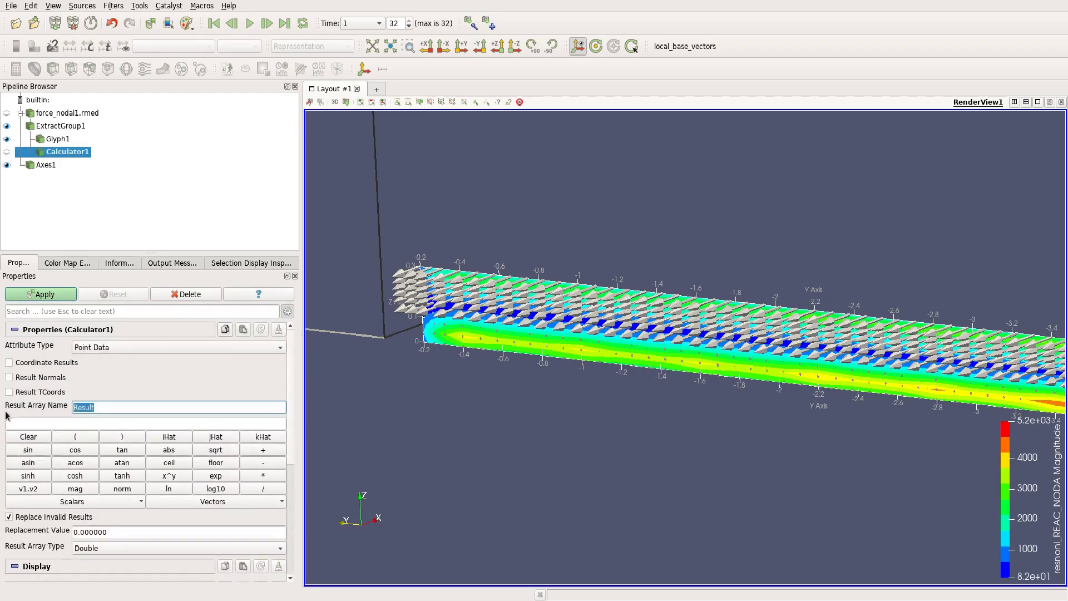
type("location_vector")
- Set the calculator expression to the coords vector and apply the filter
left_click(61, 425)
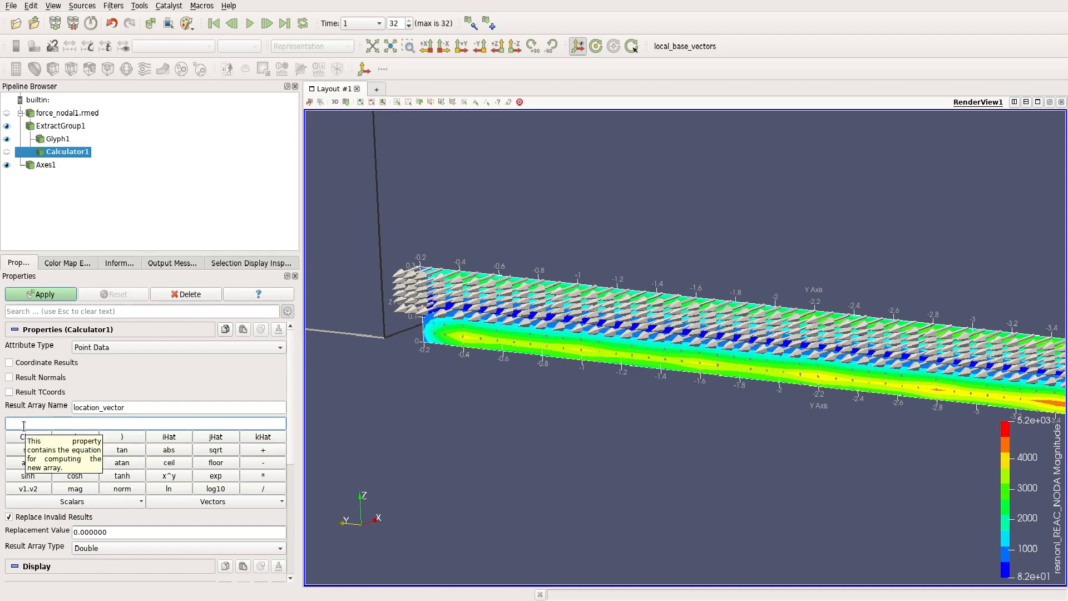
left_click(225, 502)
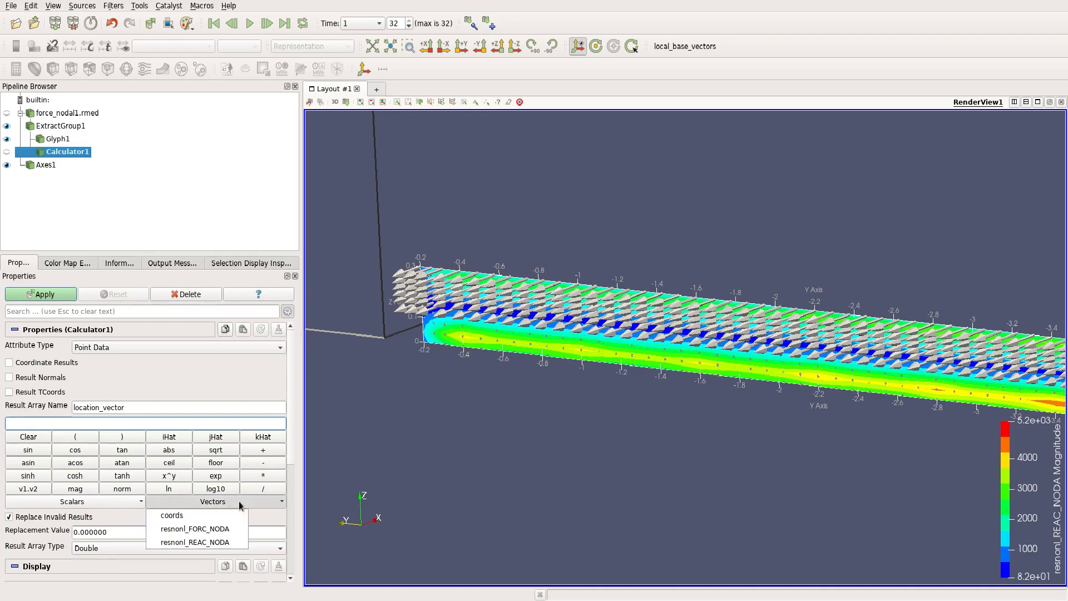
left_click(189, 517)
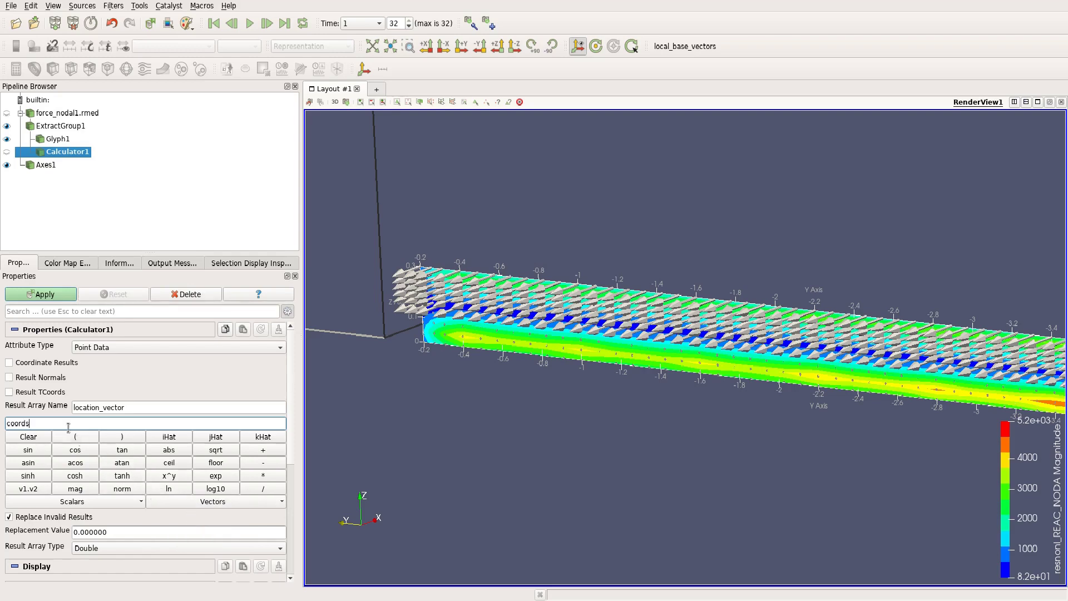
left_click(52, 304)
scroll(449, 435, "down", 2)
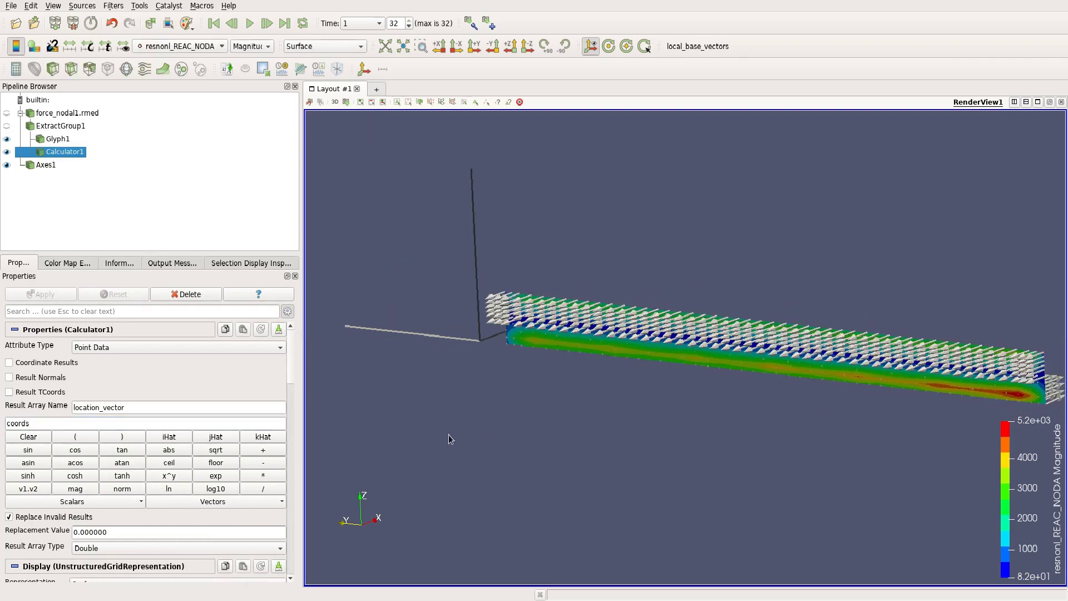
- Create arrow glyphs from the calculator result, oriented by location_vector with no scale array
left_click_drag(404, 430, 444, 450)
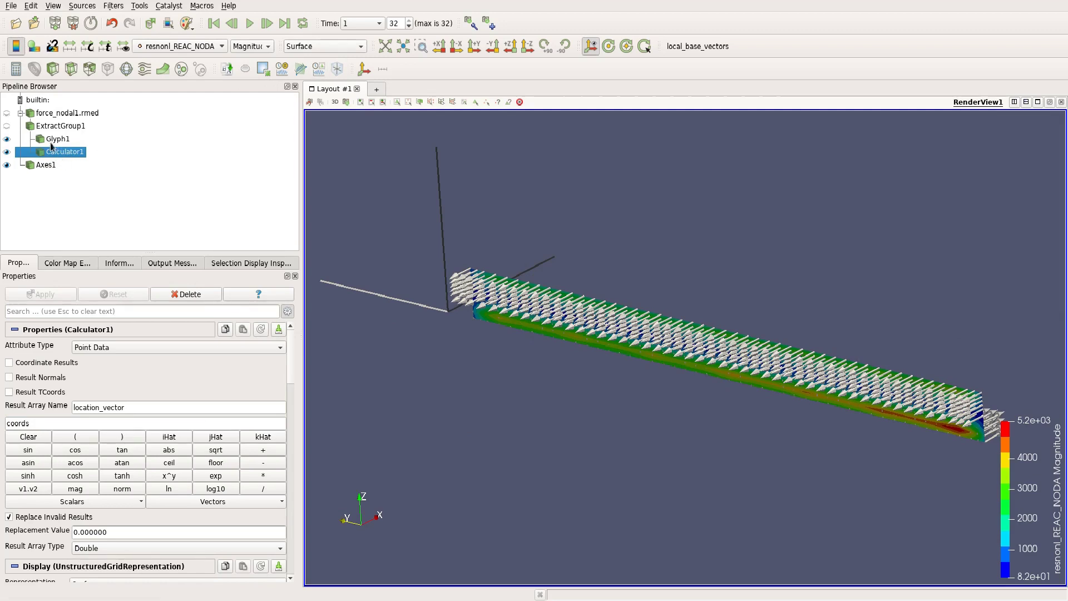
left_click(113, 7)
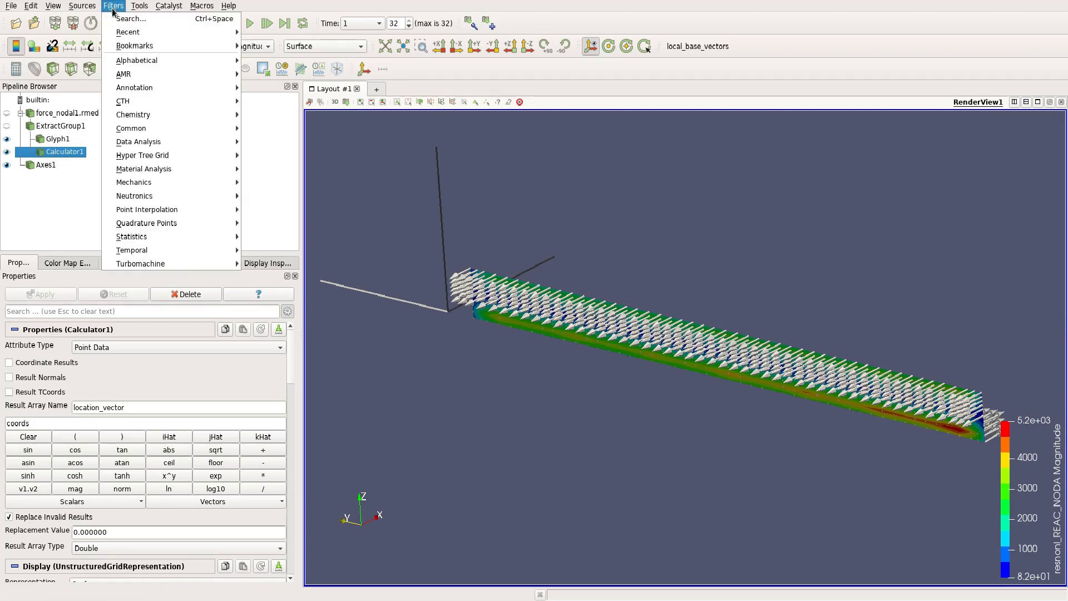
mouse_move(175, 32)
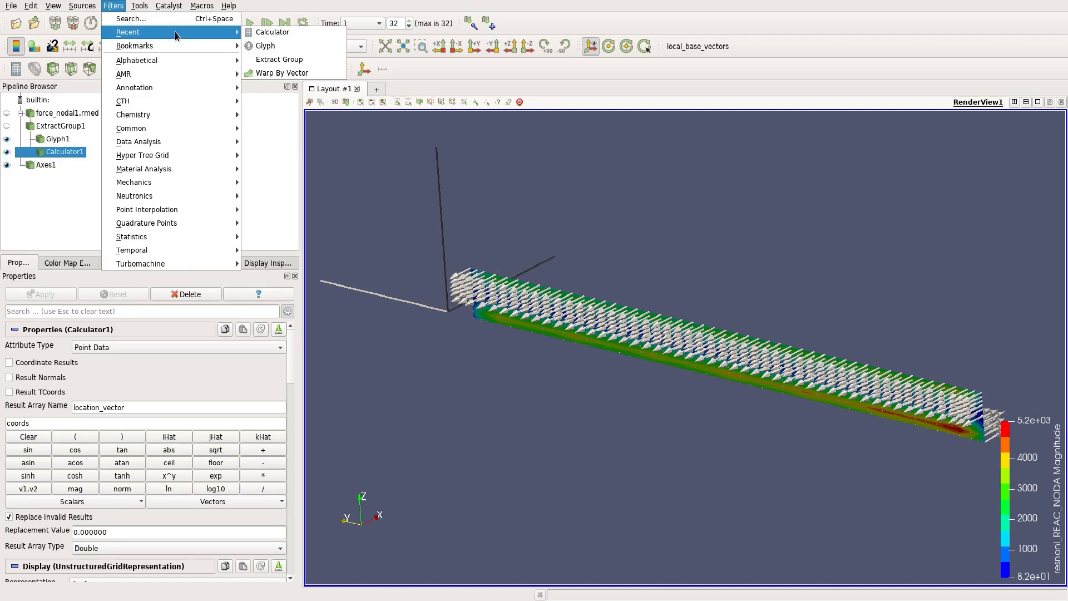
left_click(264, 47)
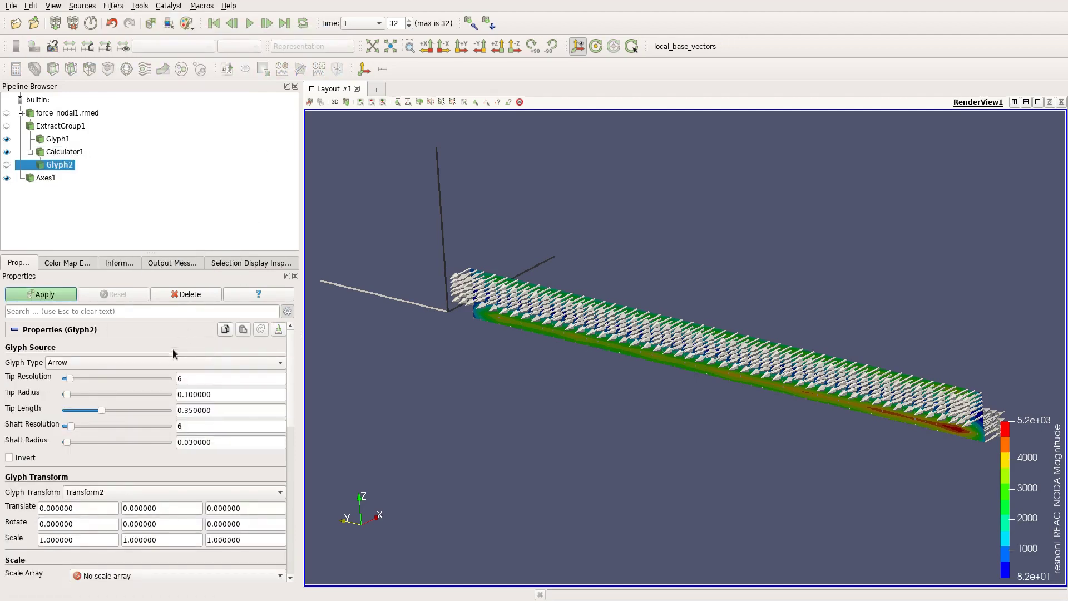
left_click_drag(292, 386, 292, 449)
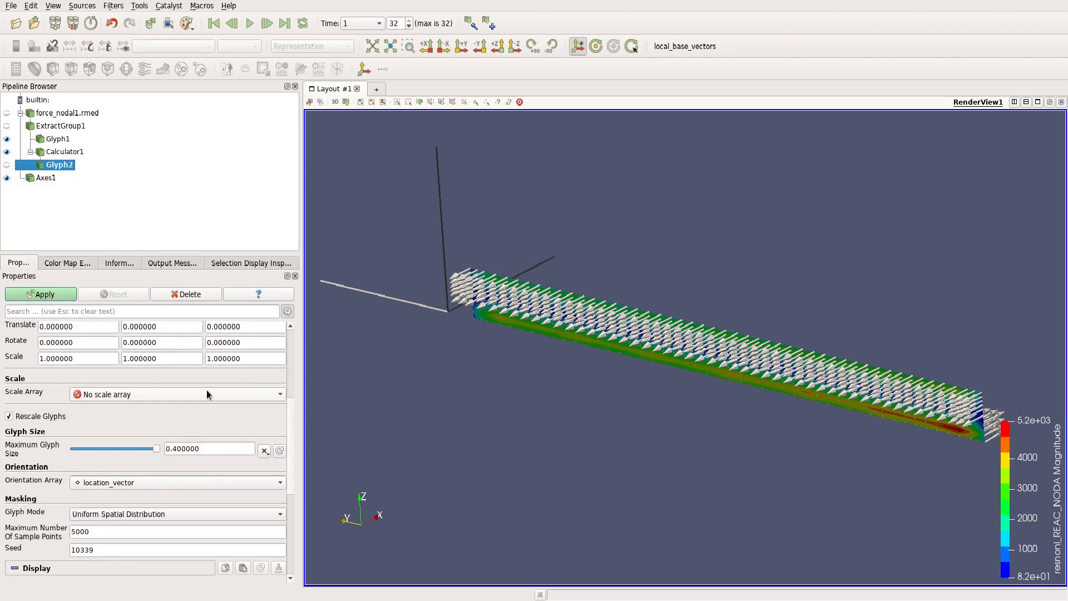
scroll(278, 433, "up", 6)
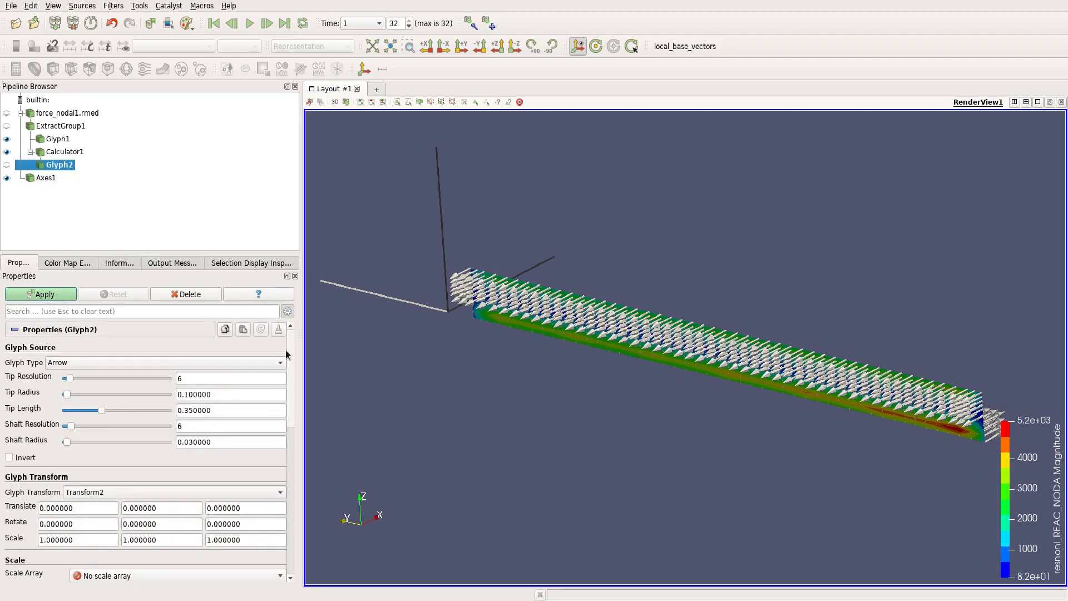
left_click(34, 296)
mouse_move(447, 420)
left_mouse_down()
mouse_move(443, 463)
mouse_move(450, 426)
left_mouse_up()
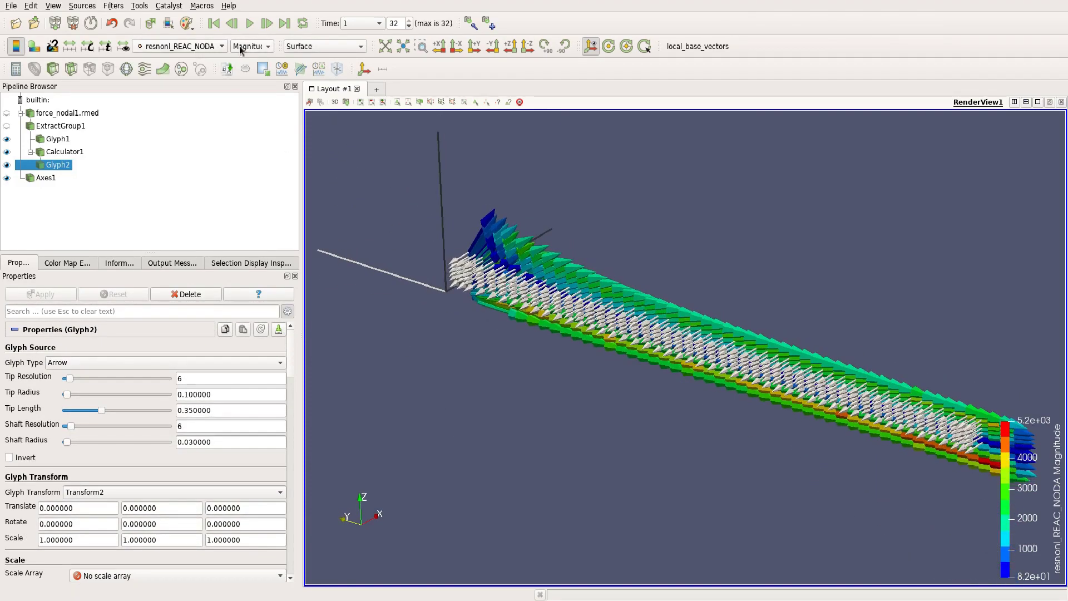
- Color the location vector arrows with Solid Color
left_click(216, 46)
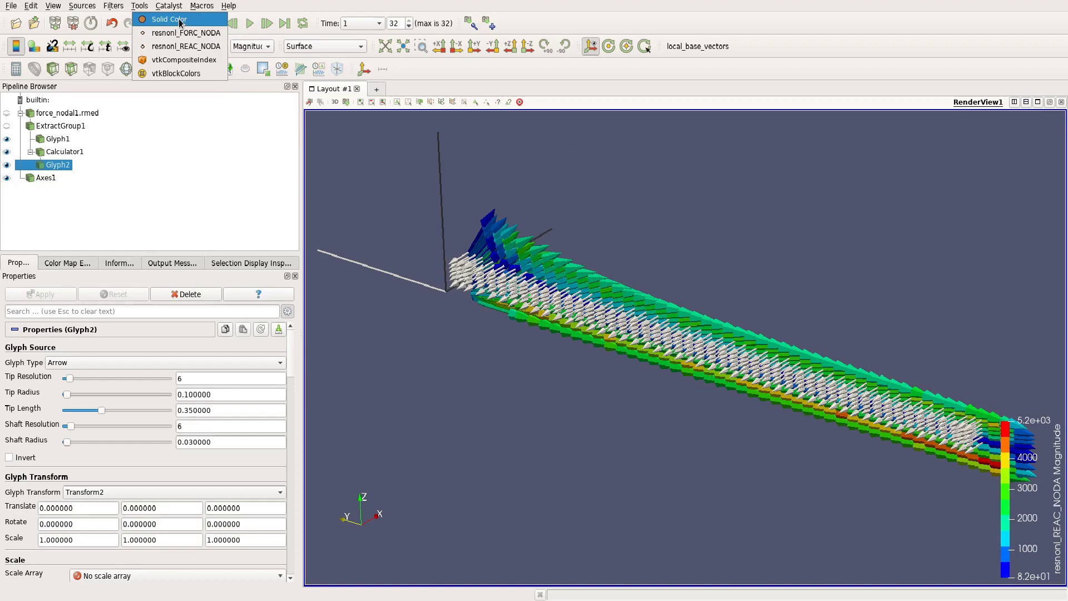
left_click(179, 21)
left_click_drag(468, 365, 512, 383)
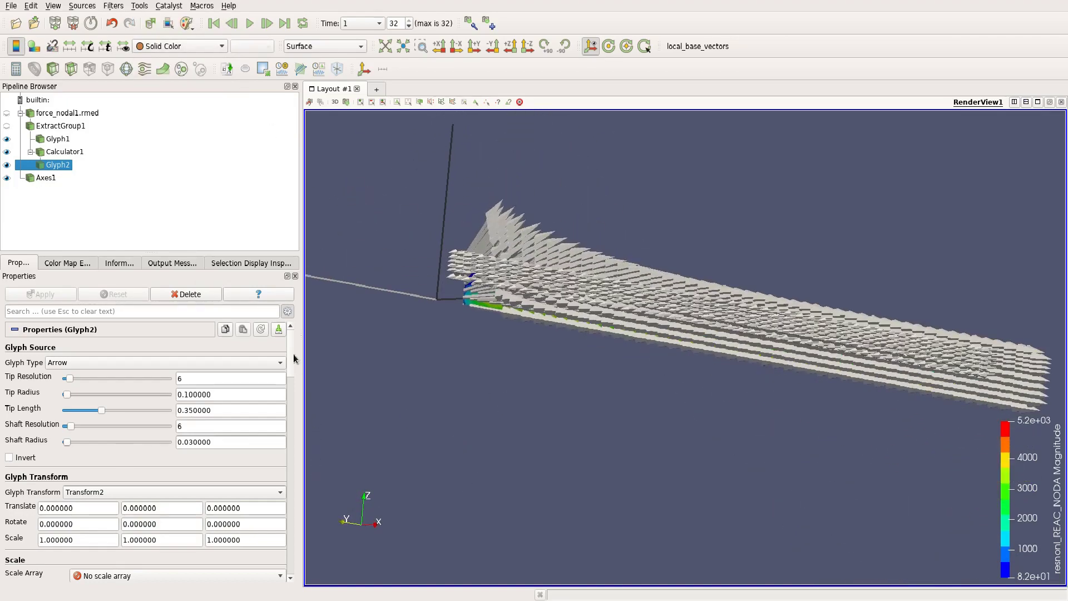
- Set the maximum glyph size of the location vector arrows to 0.1 and apply it
scroll(292, 357, "down", 5)
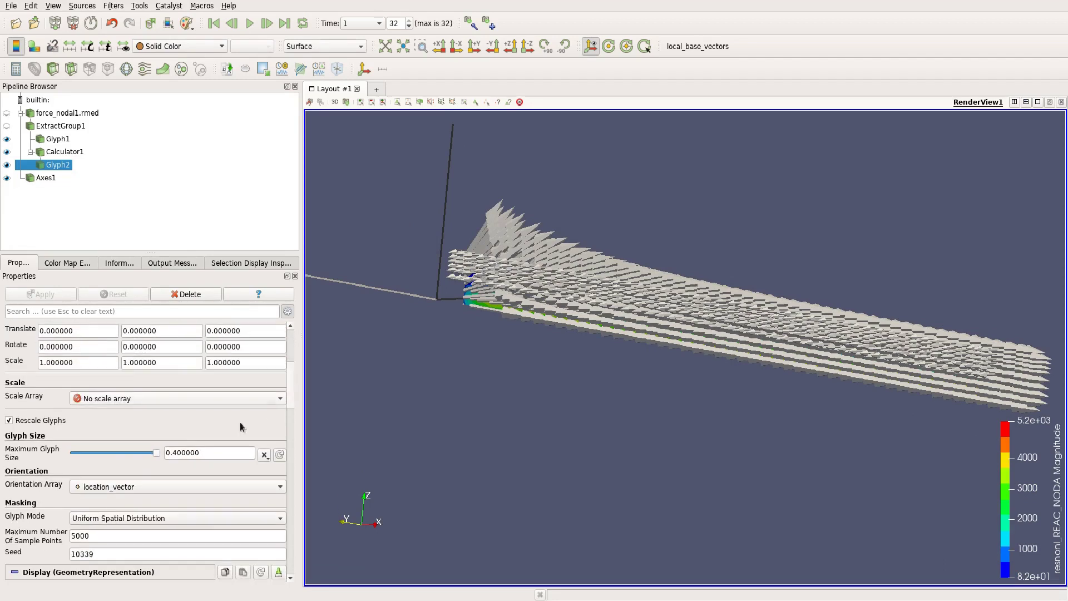
left_click_drag(172, 455, 175, 453)
type("1")
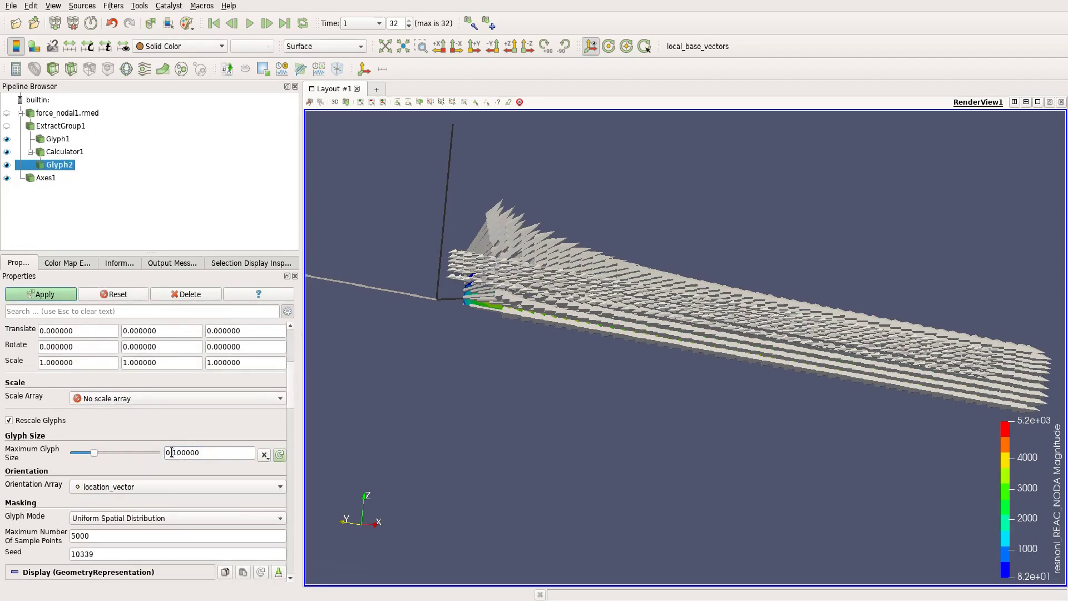
left_click(55, 295)
left_click_drag(416, 400, 506, 396)
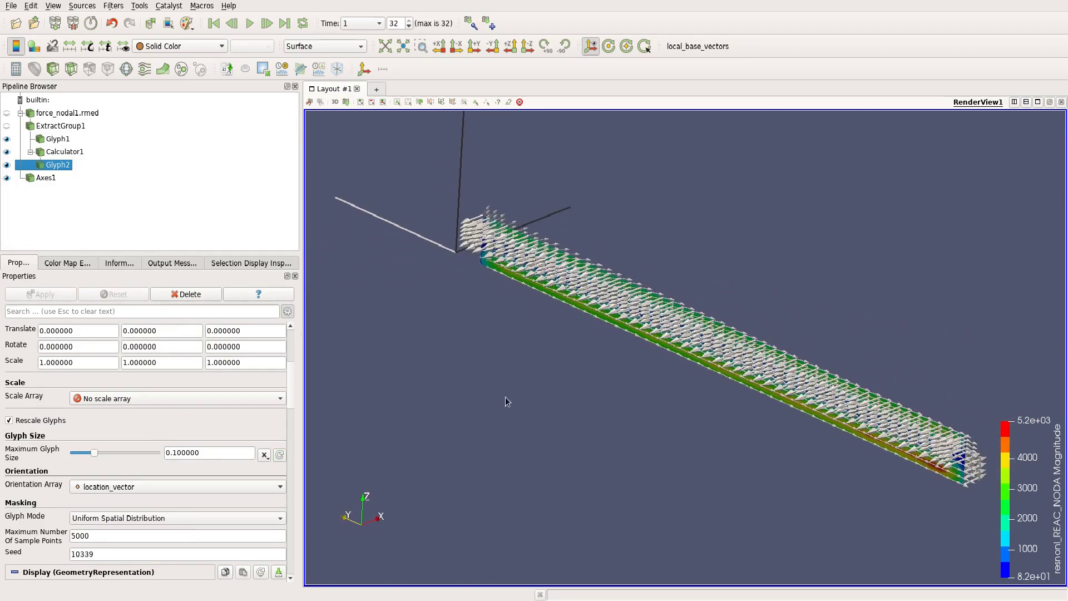
right_click_drag(505, 396, 525, 350)
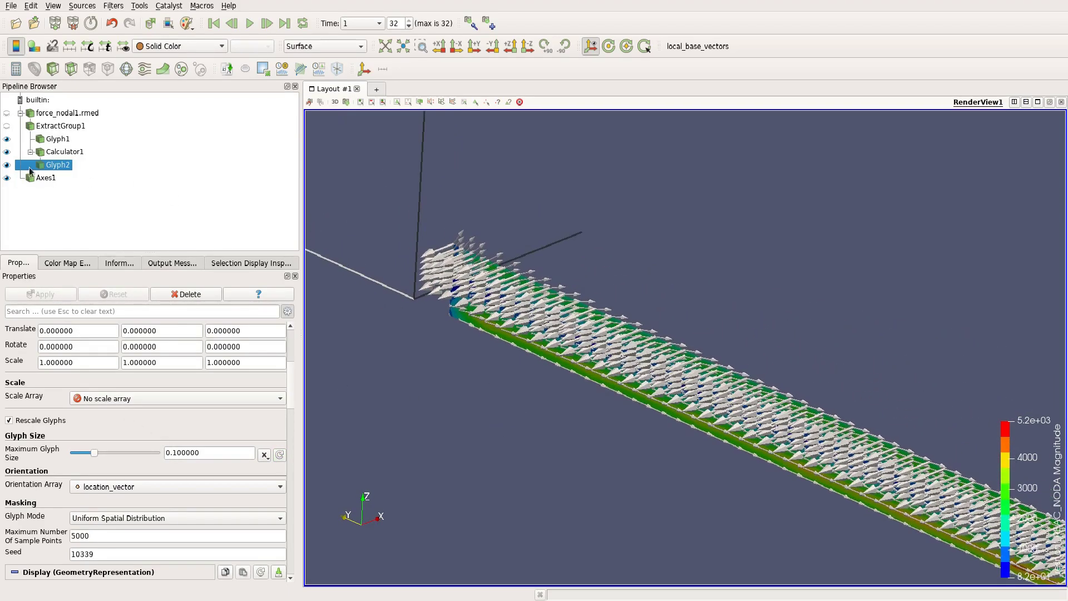
- Hide the reaction force arrows of Glyph1 and examine the location vector directions along the face
left_click(7, 140)
left_click_drag(379, 323, 417, 325)
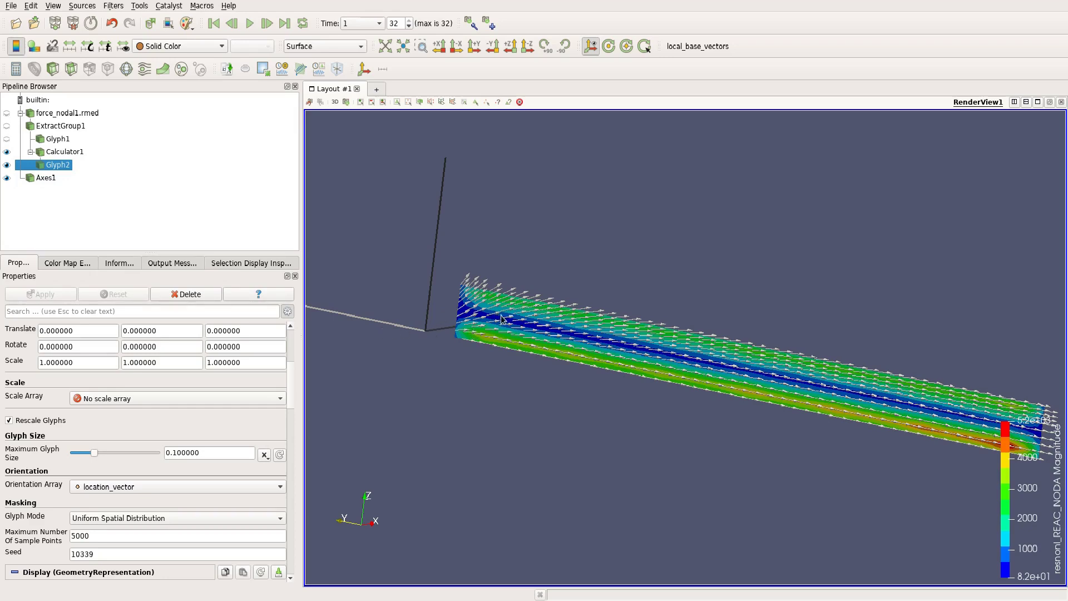
left_click_drag(640, 351, 732, 372)
right_click_drag(732, 372, 933, 459)
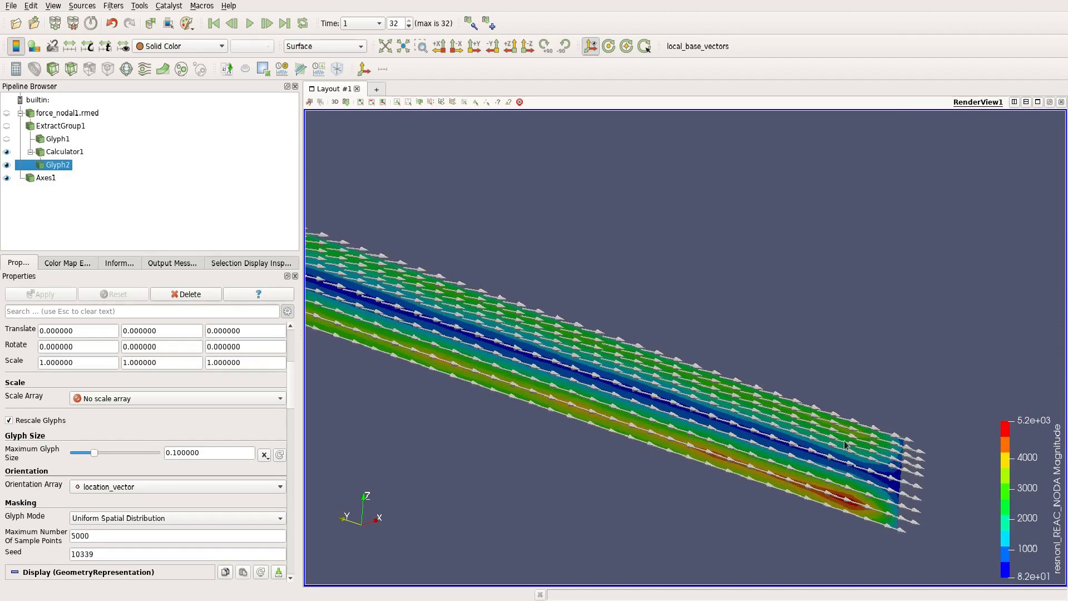
- Examine the location vector arrows from the end nearest the coordinate origin to the far end of the face
left_click_drag(845, 445, 397, 272)
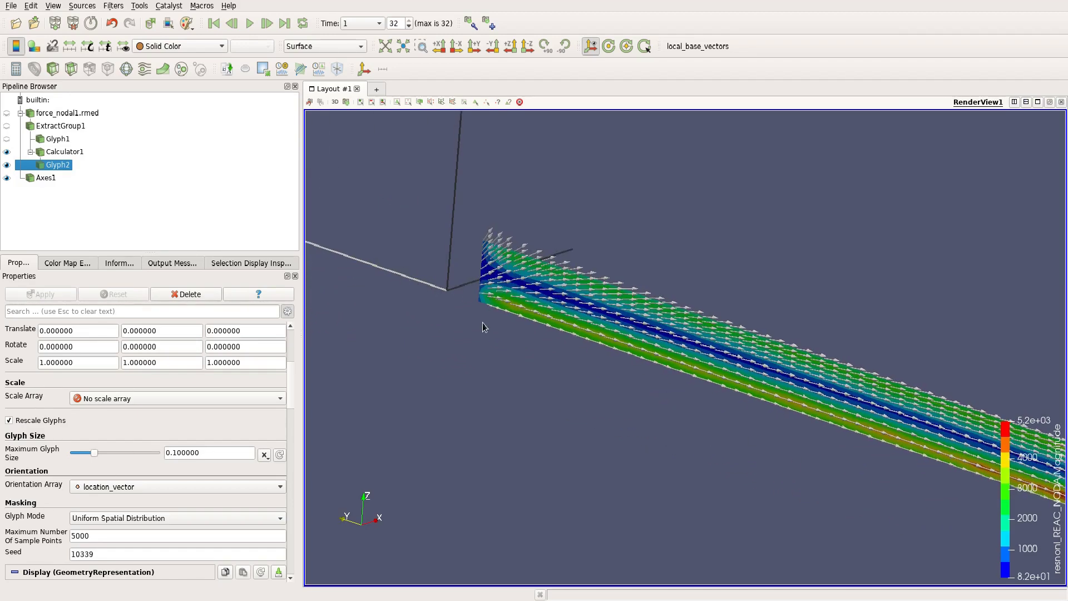
left_click_drag(482, 322, 479, 291)
scroll(455, 283, "up", 3)
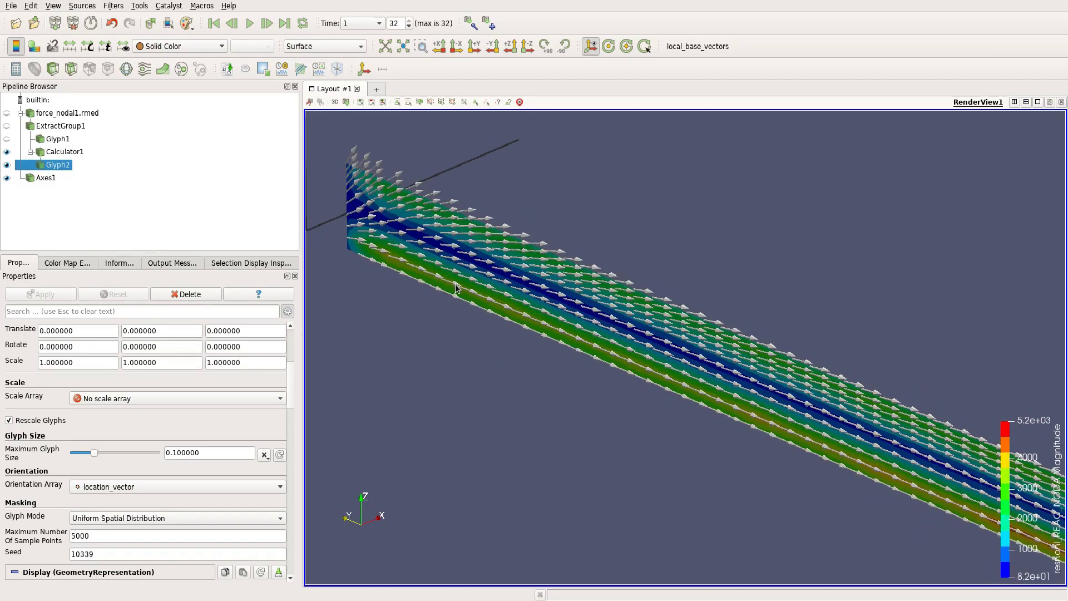
scroll(658, 371, "down", 3)
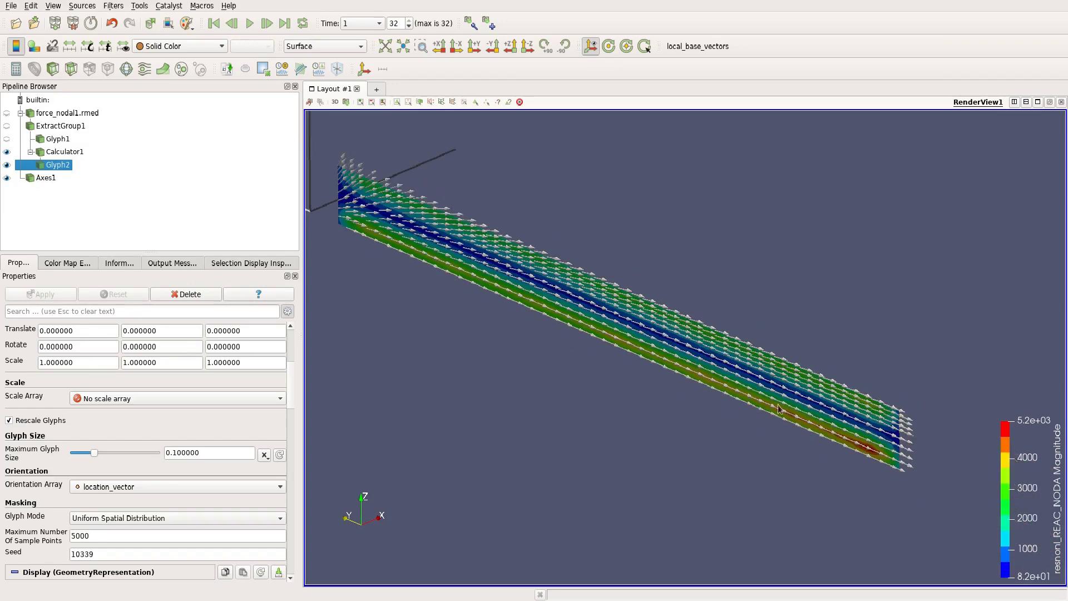
left_click_drag(659, 371, 432, 288)
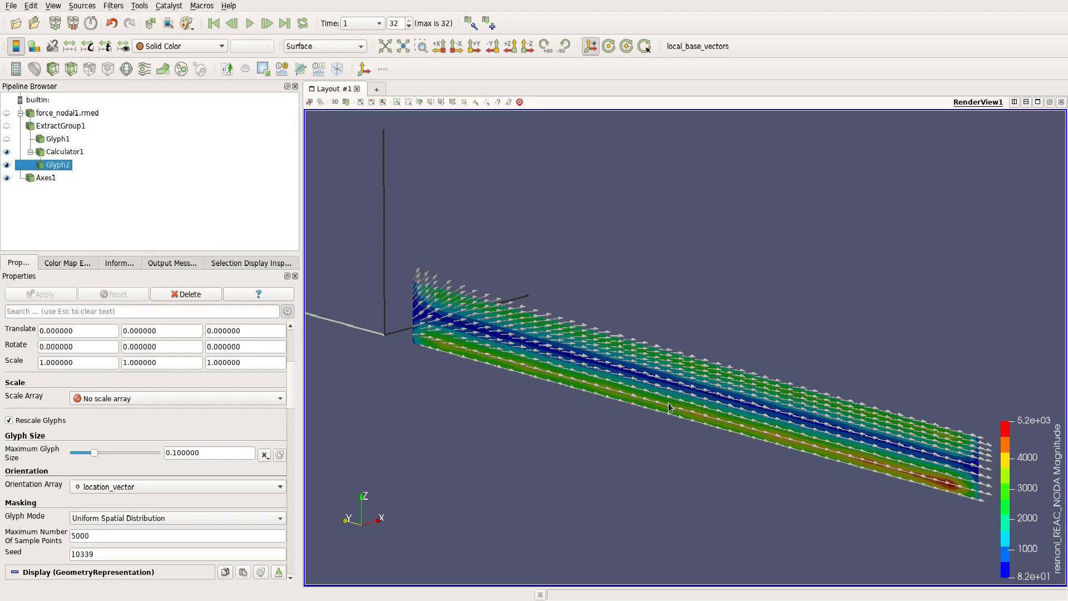
left_click_drag(669, 403, 647, 411)
middle_click_drag(595, 393, 627, 410)
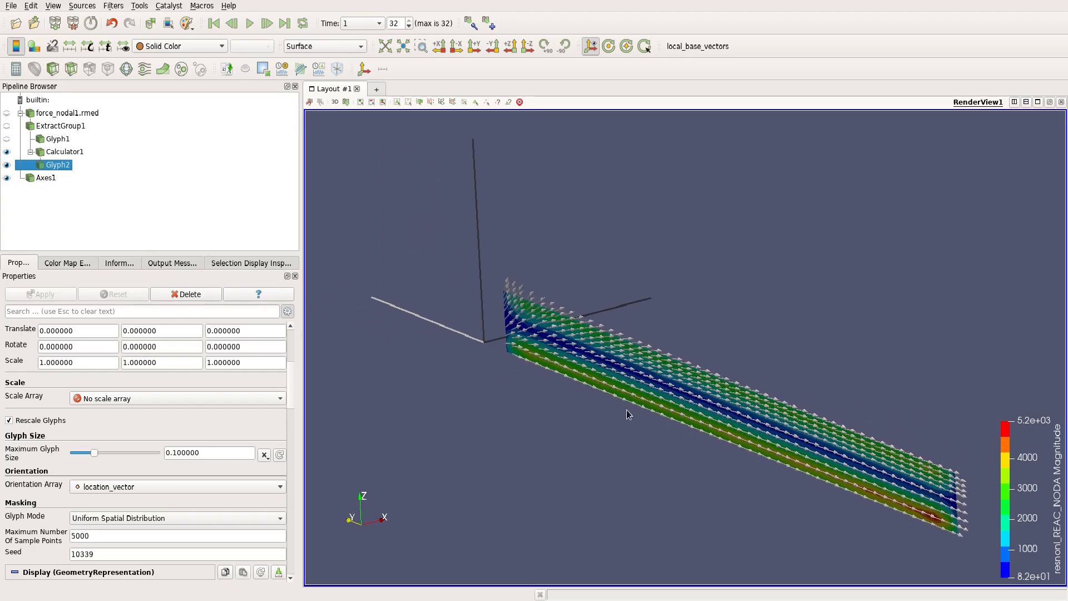
scroll(491, 389, "up", 5)
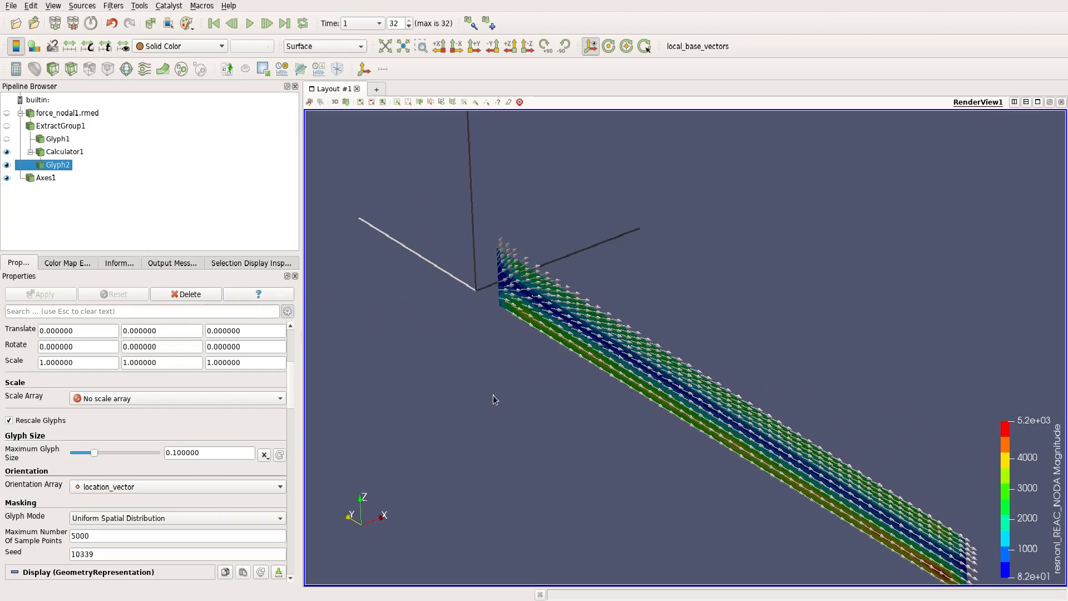
scroll(492, 393, "down", 3)
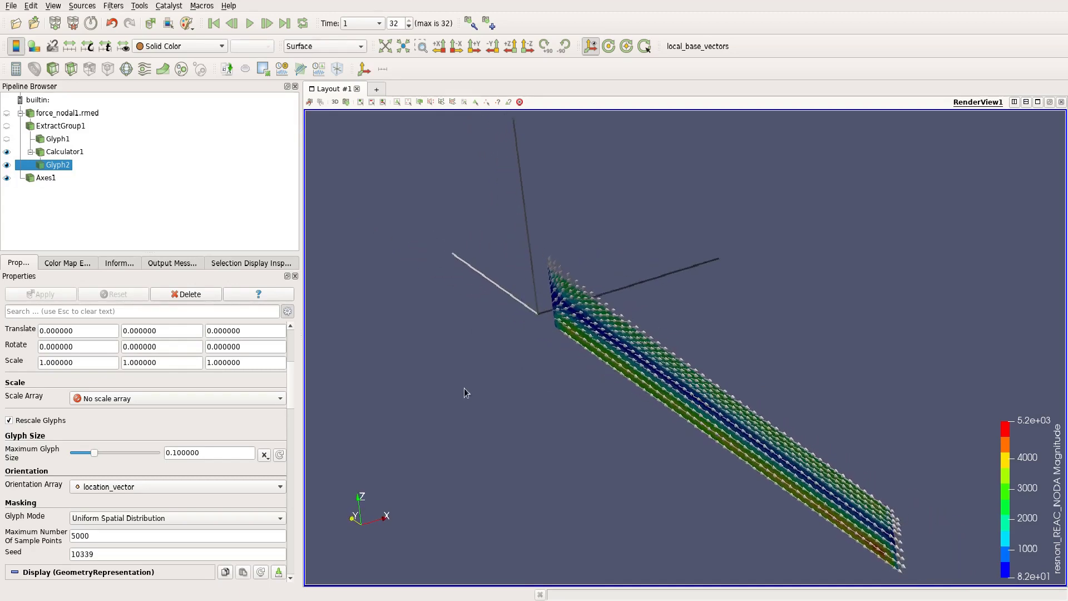
left_click_drag(474, 385, 496, 383)
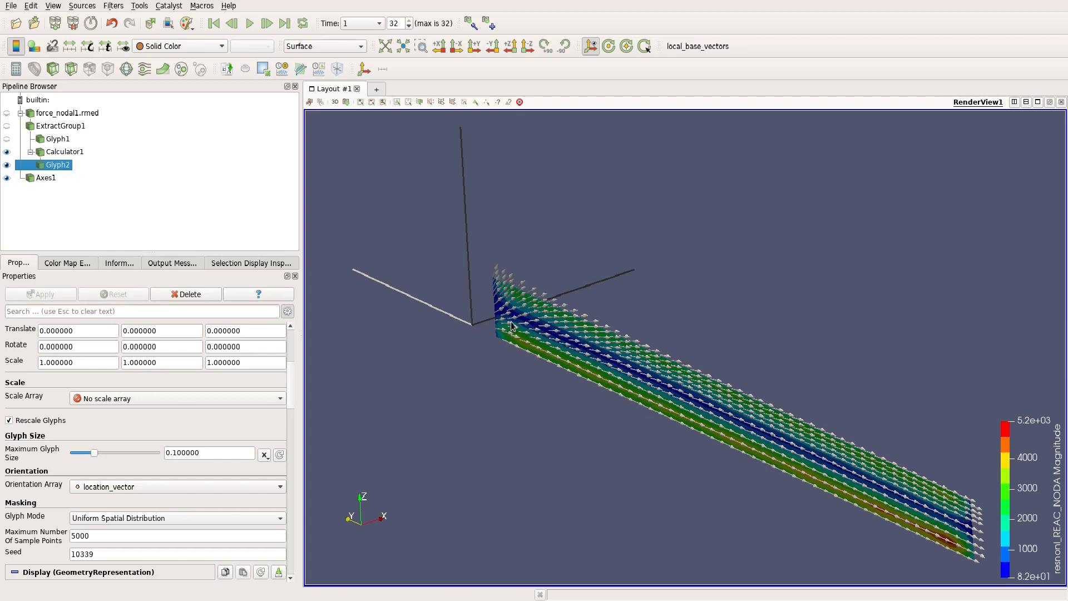
- Show the reaction force arrows of Glyph1 again alongside the location vector arrows
left_click(6, 139)
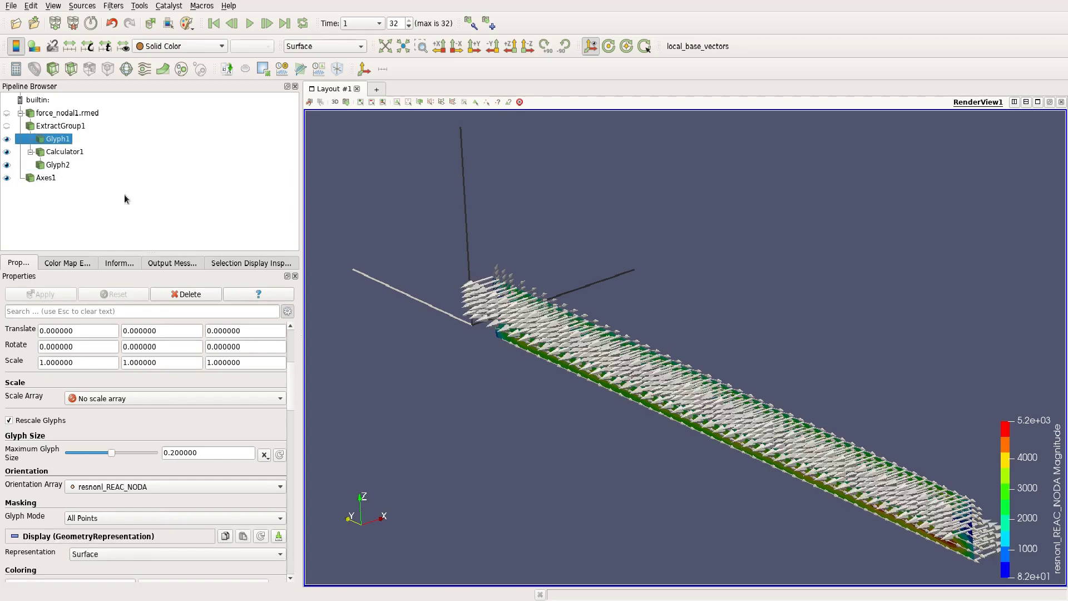
mouse_move(465, 389)
left_mouse_down()
mouse_move(469, 424)
mouse_move(459, 379)
mouse_move(411, 379)
mouse_move(450, 386)
left_mouse_up()
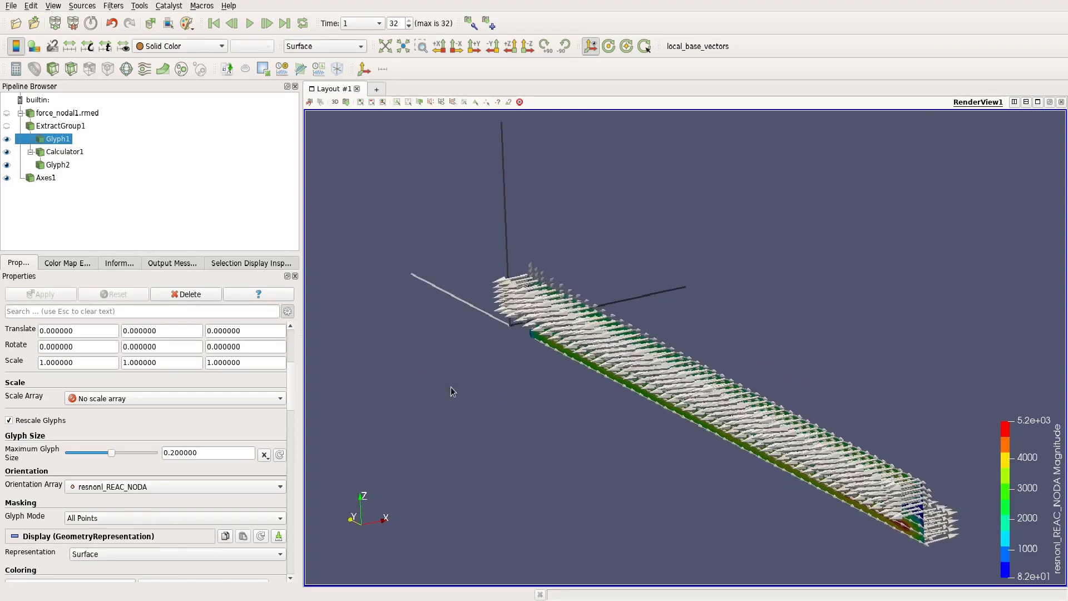
- Add a second Calculator filter on the Calculator1 result and name its result array torque
left_click(54, 153)
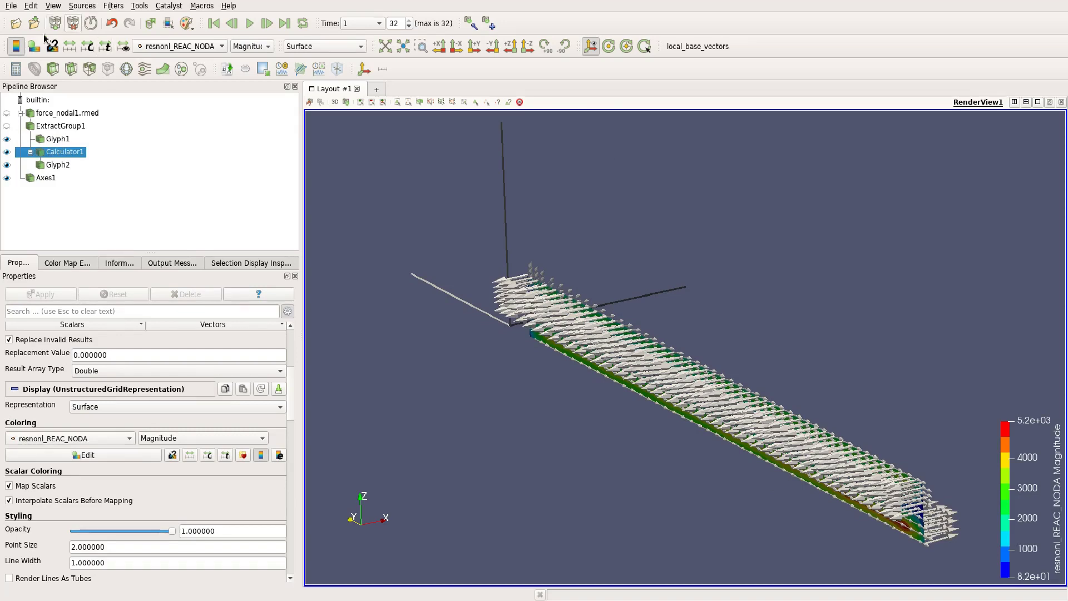
left_click(16, 69)
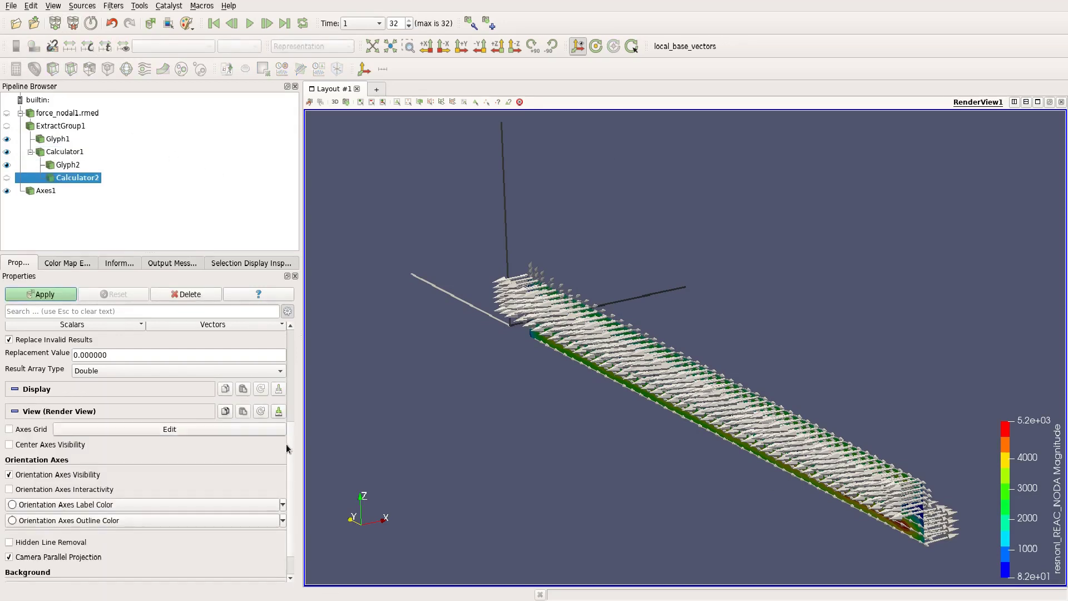
scroll(164, 399, "up", 5)
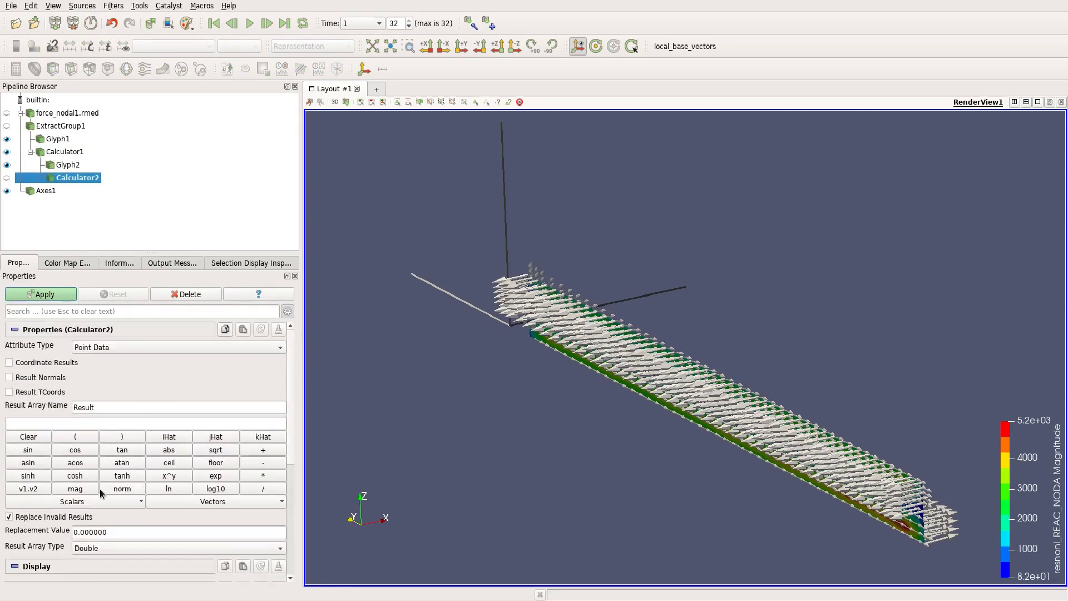
left_click(178, 503)
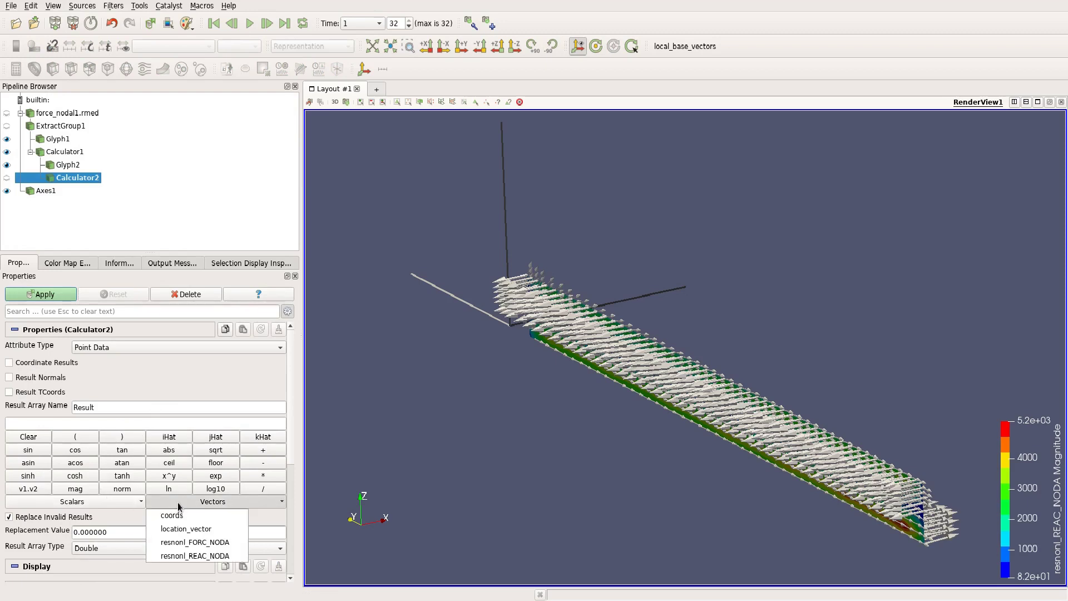
double_click(84, 406)
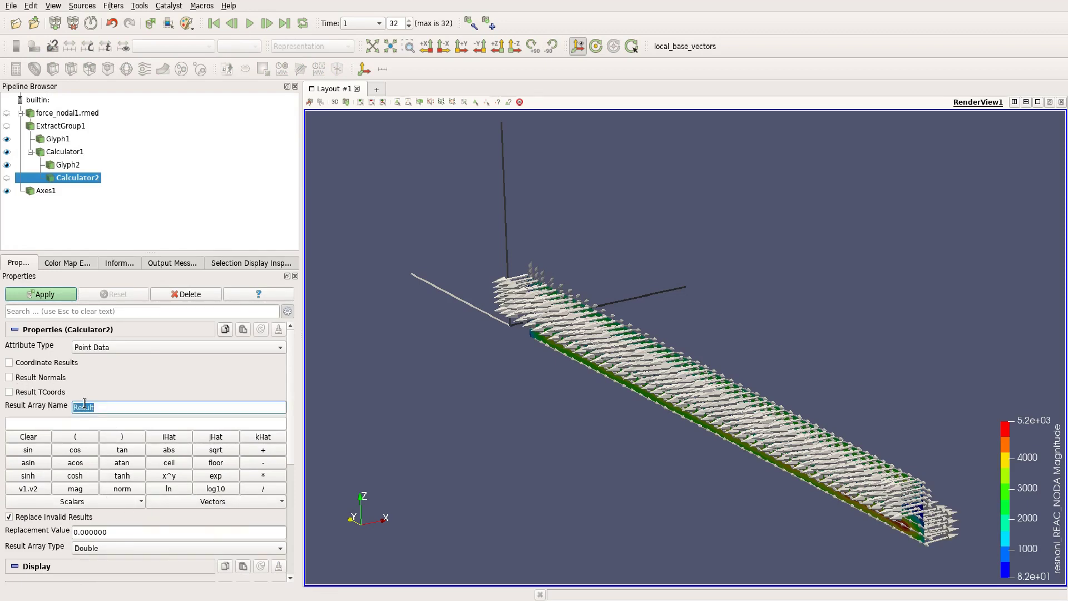
type("tor")
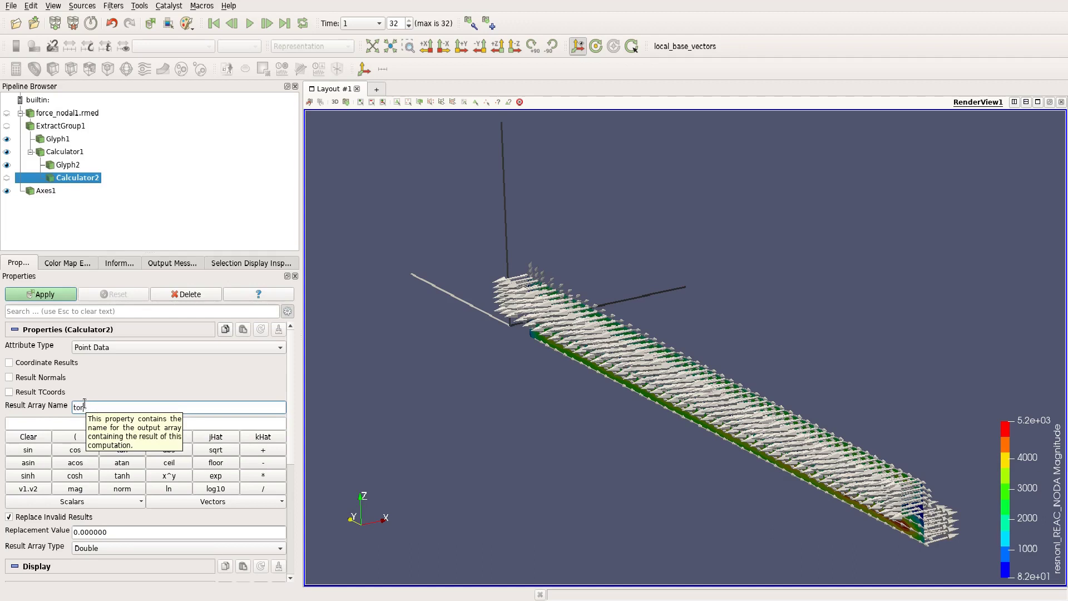
type("que")
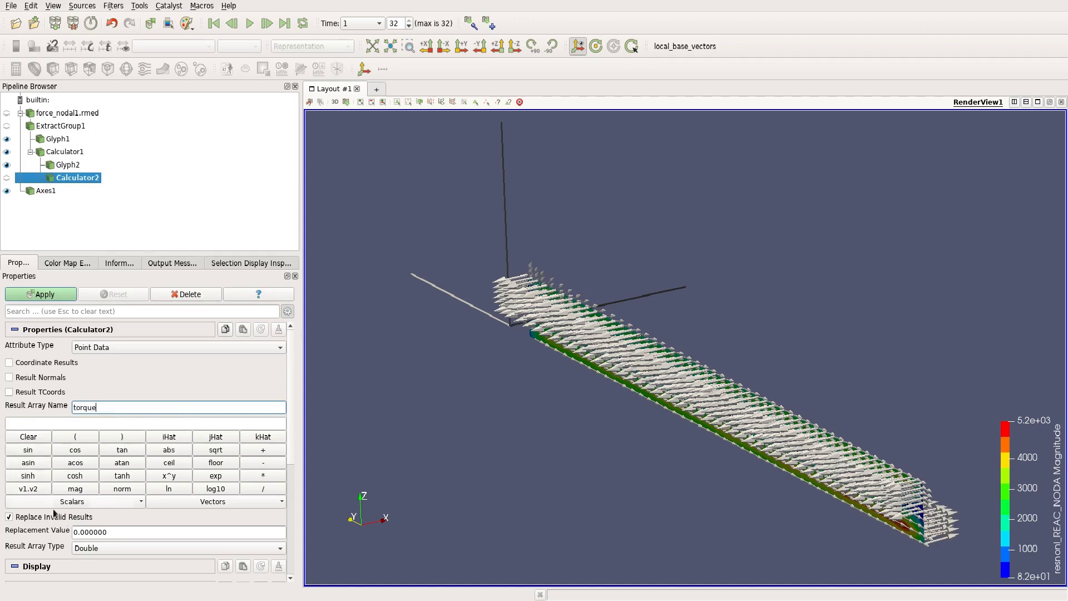
- Define the torque expression as cross(location_vector,resnonl_REAC_NODA) and apply the calculator
key("Tab")
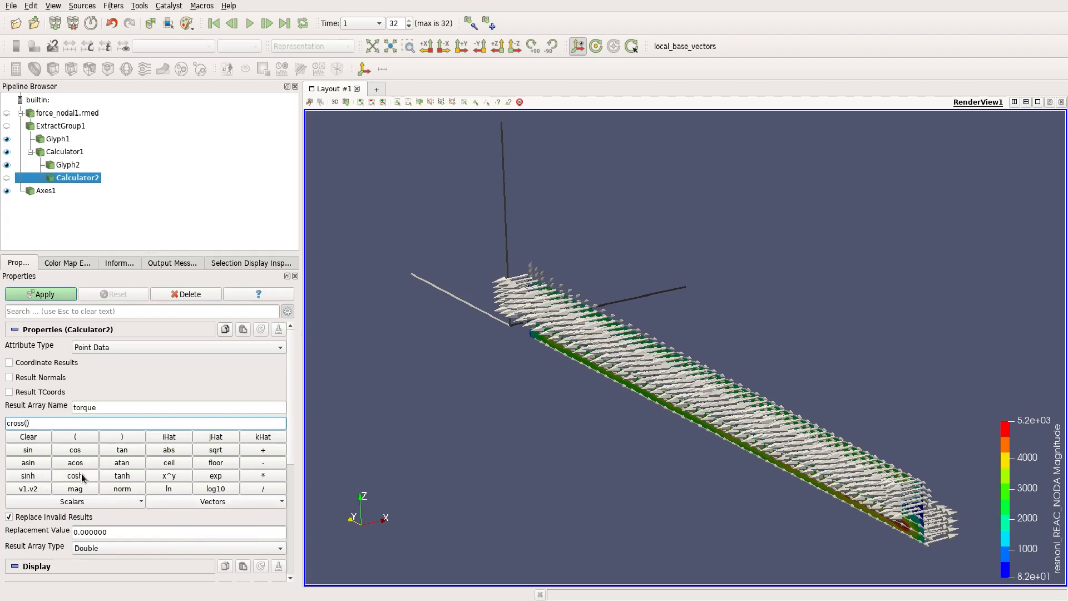
left_click(186, 503)
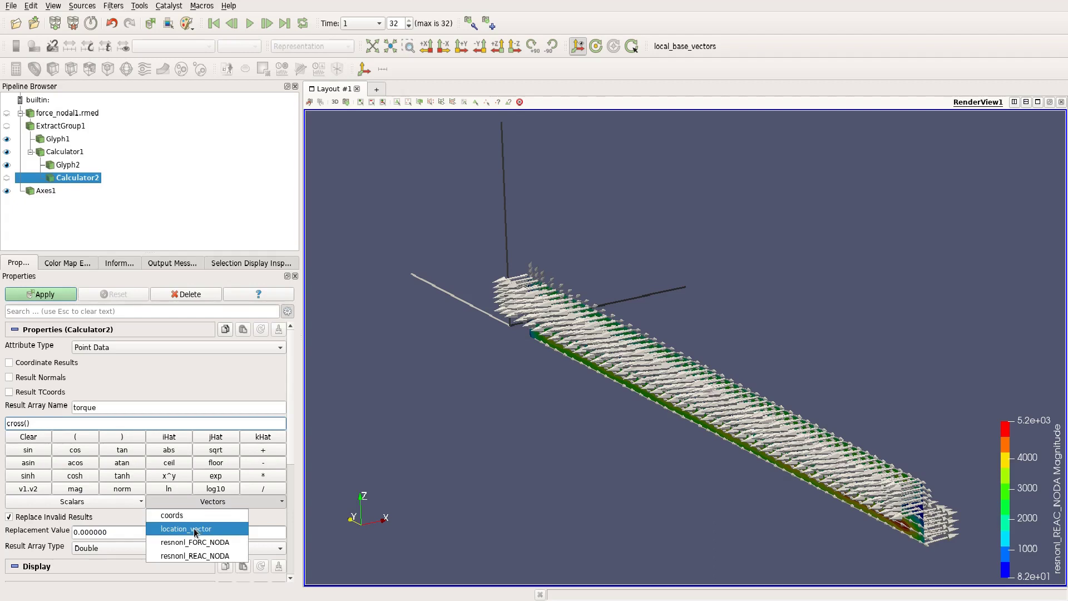
left_click(199, 529)
type(",")
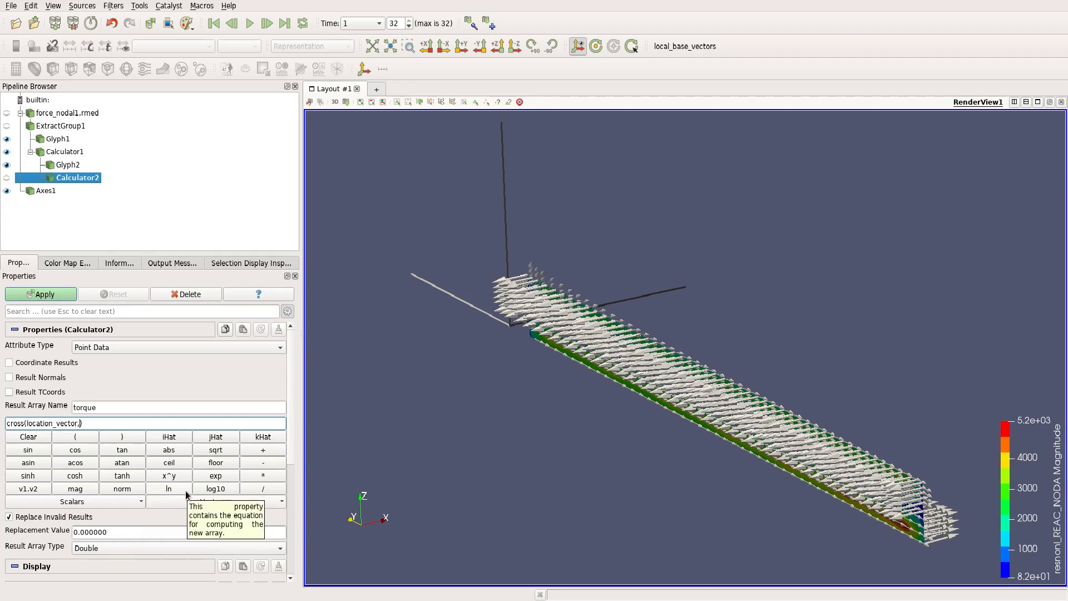
left_click(205, 501)
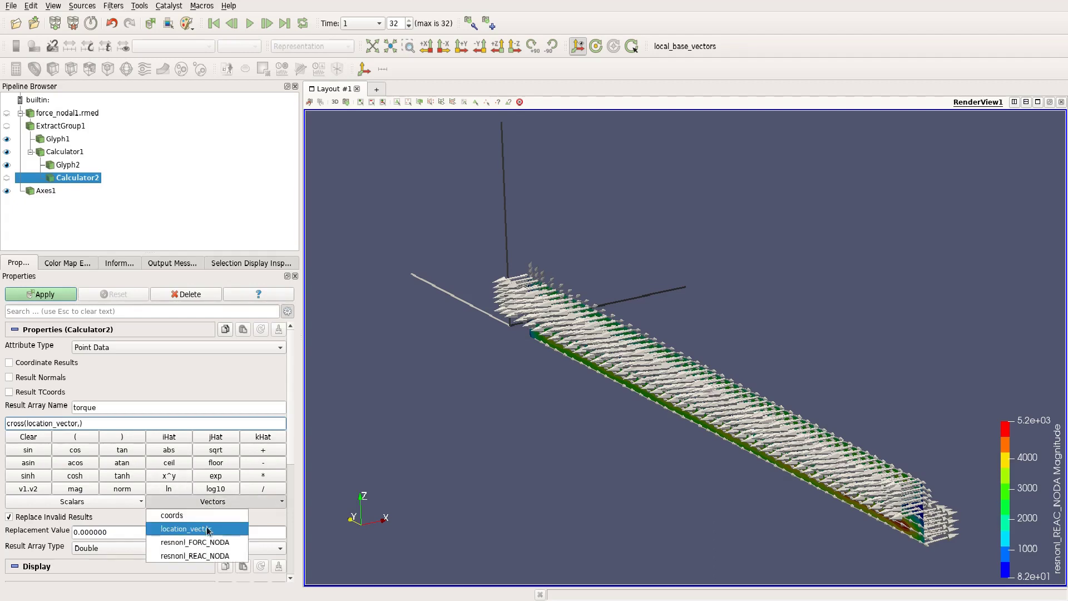
left_click(216, 553)
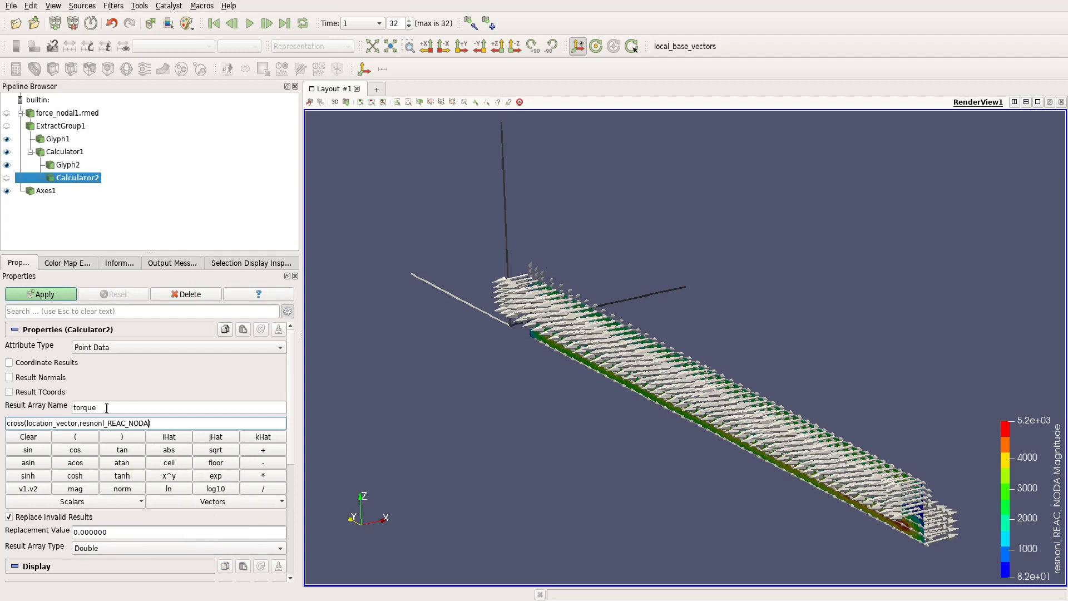
left_click(35, 296)
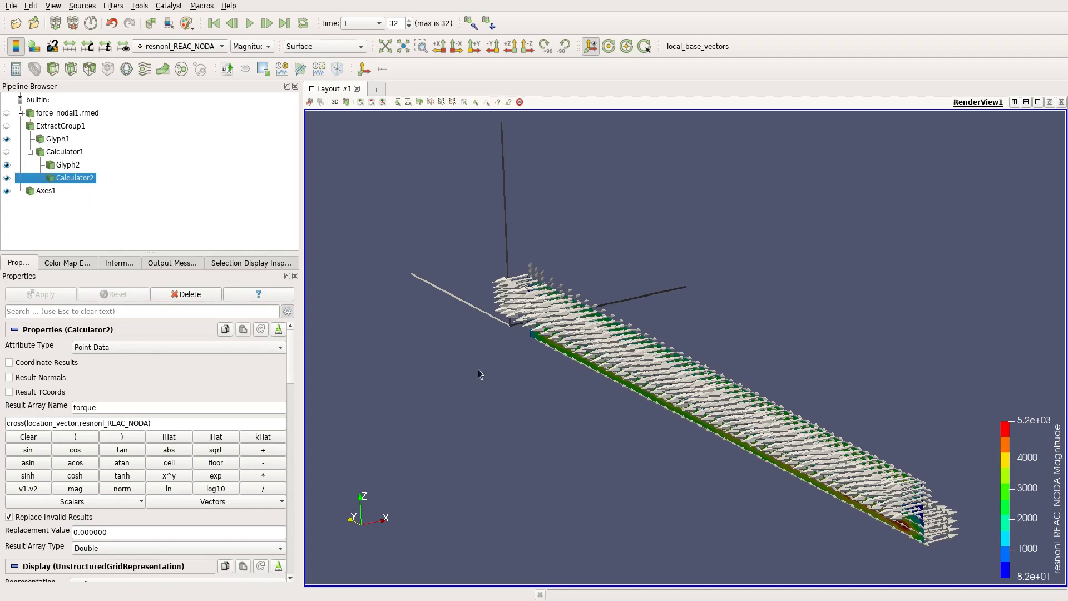
- Create arrow glyphs from the torque calculator result, oriented by torque with no scale array and a maximum glyph size of 0.2
mouse_move(479, 371)
left_mouse_down()
mouse_move(484, 395)
mouse_move(458, 387)
mouse_move(477, 372)
mouse_move(489, 387)
mouse_move(488, 375)
left_mouse_up()
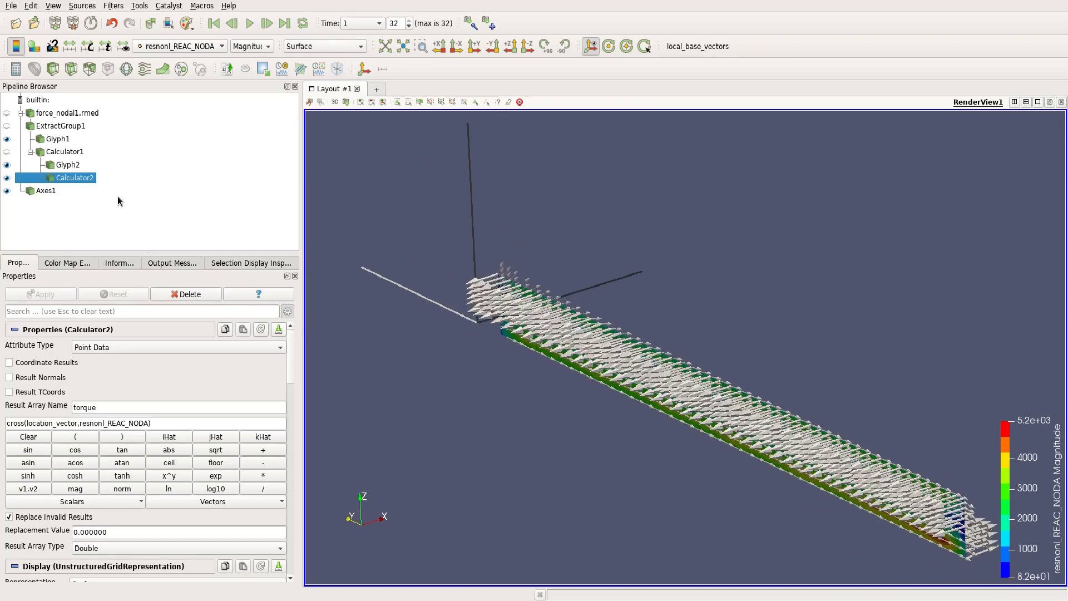
left_click(114, 6)
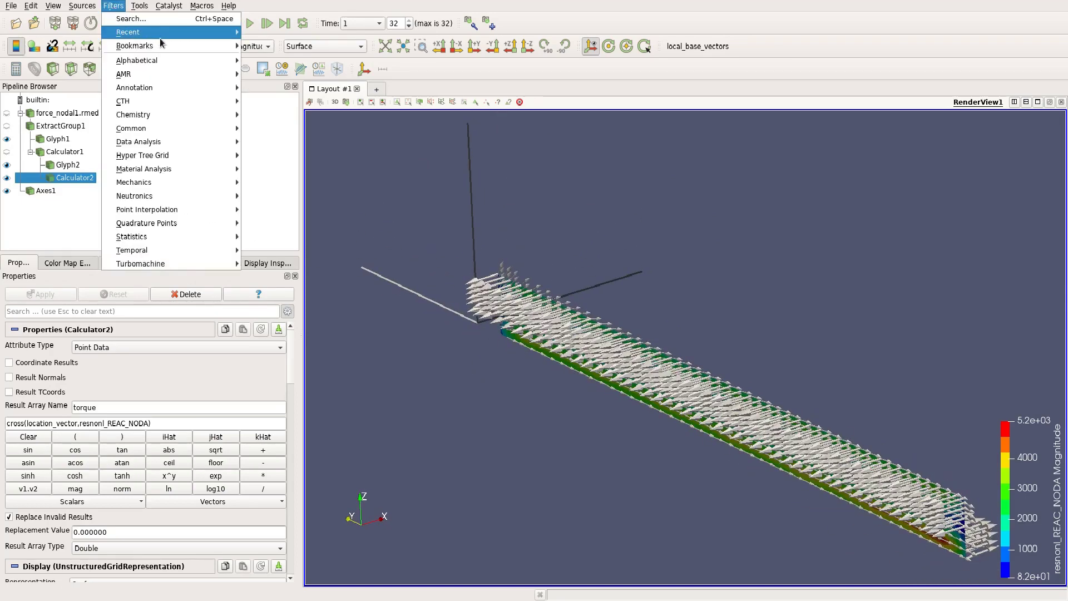
mouse_move(192, 33)
left_click(265, 46)
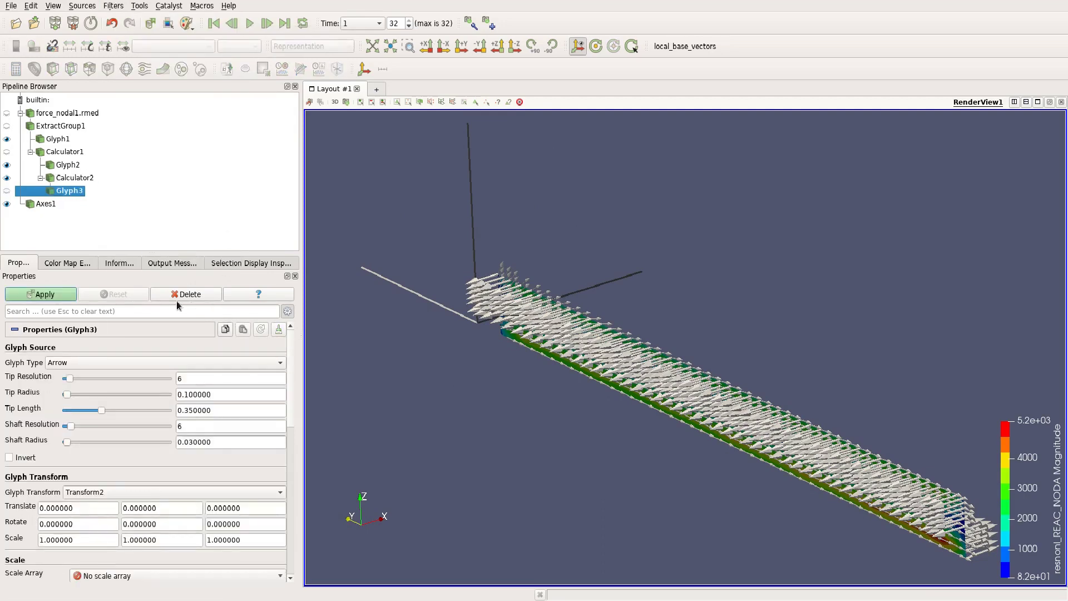
left_click_drag(294, 430, 272, 495)
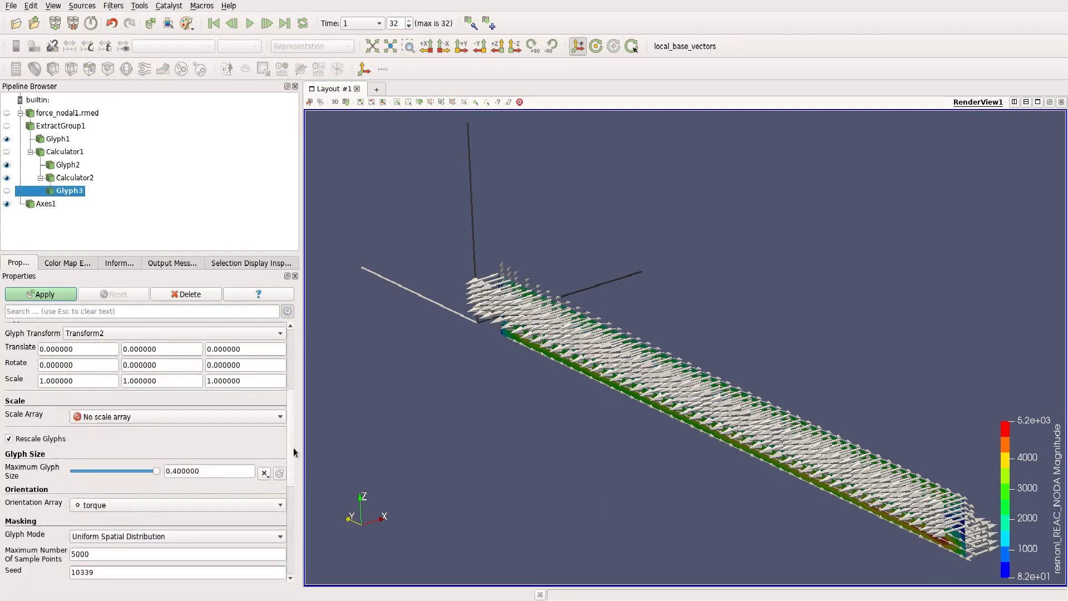
left_click(177, 472)
key("BackSpace")
type("2")
key("Return")
scroll(278, 406, "up", 5)
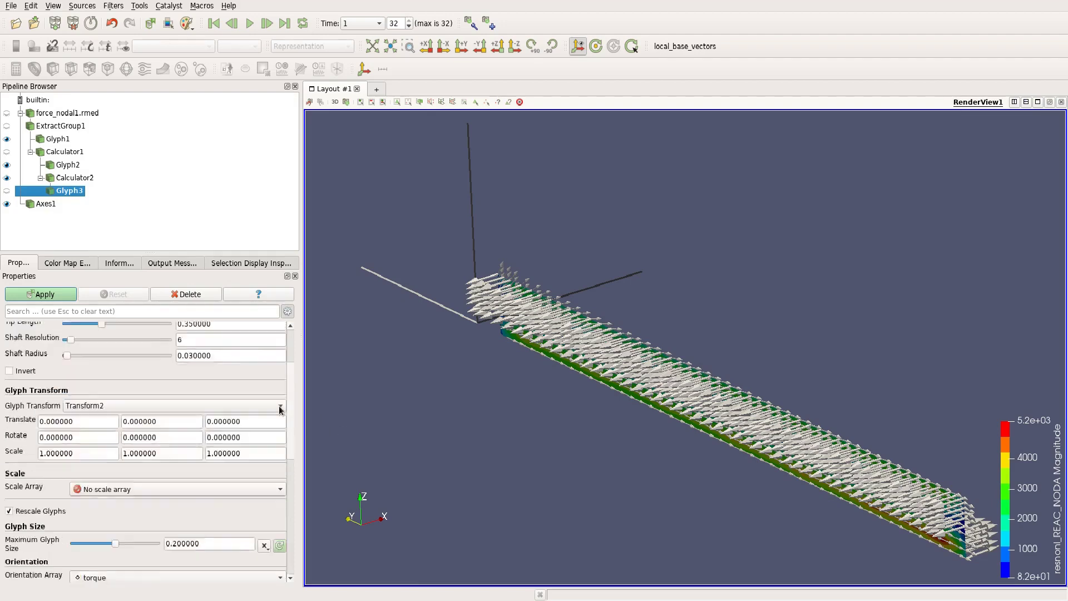
left_click(30, 295)
- Color the torque arrows with Solid Color
left_click_drag(563, 478, 529, 439)
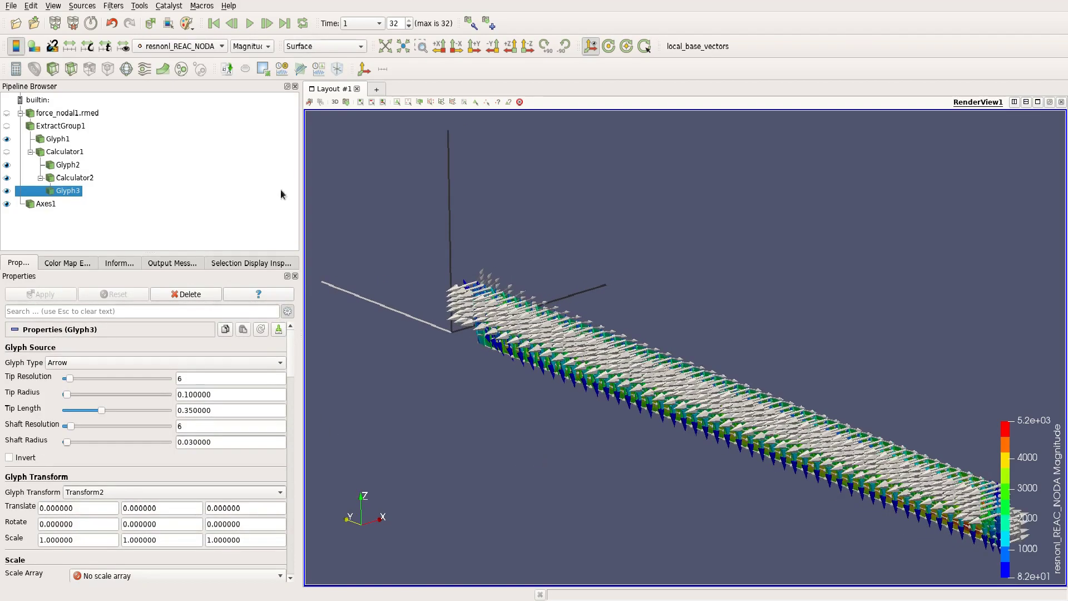
left_click(169, 46)
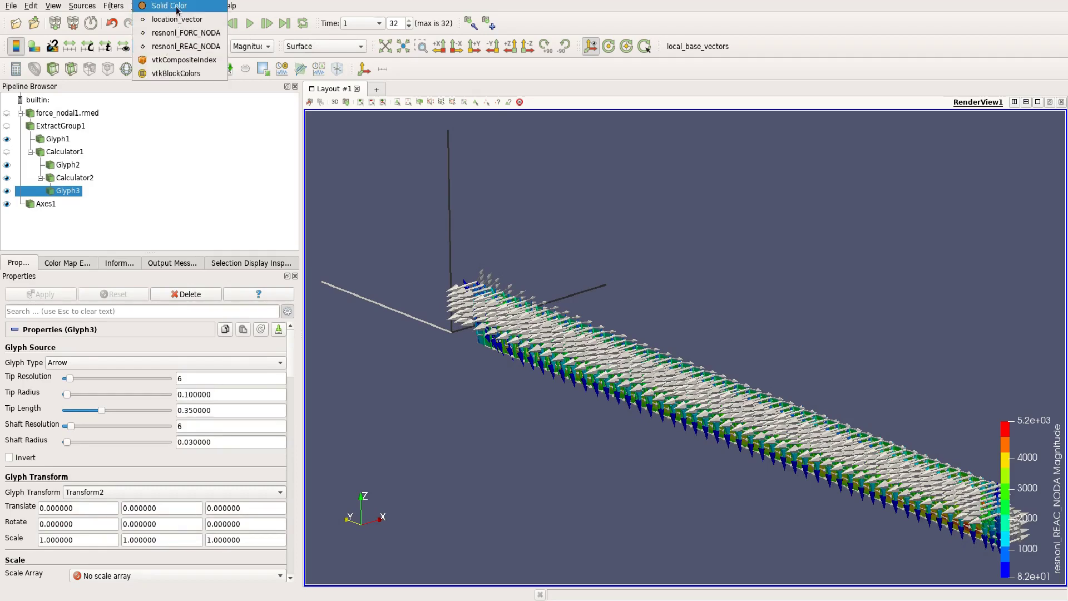
left_click(177, 10)
- Set the maximum glyph size of the torque arrows to 0.1 and apply it
left_click_drag(486, 364, 549, 420)
scroll(529, 408, "up", 3)
middle_click_drag(530, 418, 468, 352)
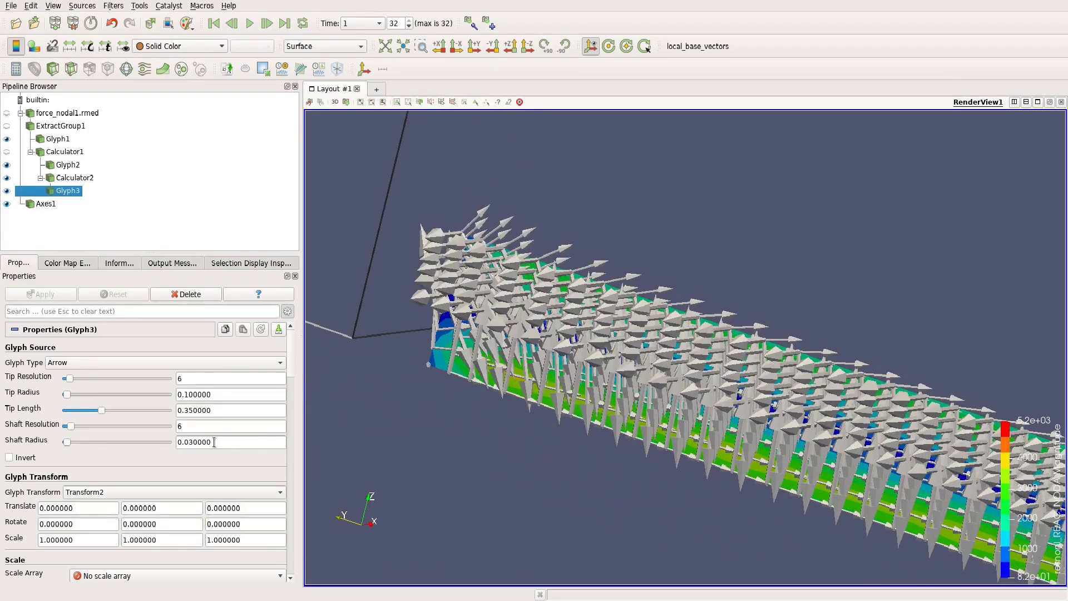
left_click_drag(288, 372, 295, 407)
left_click(173, 423)
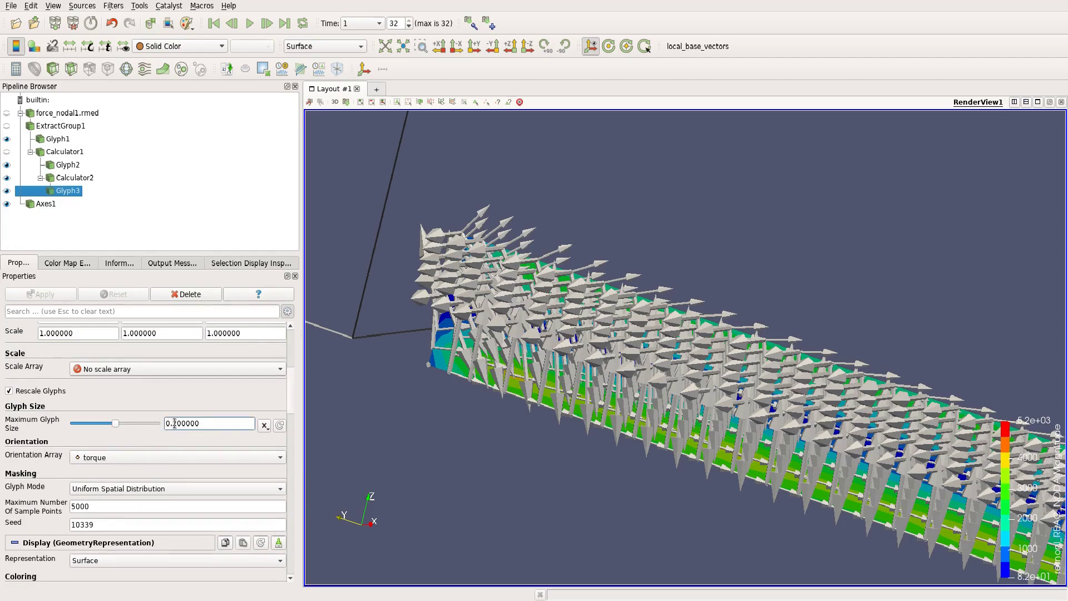
key("BackSpace")
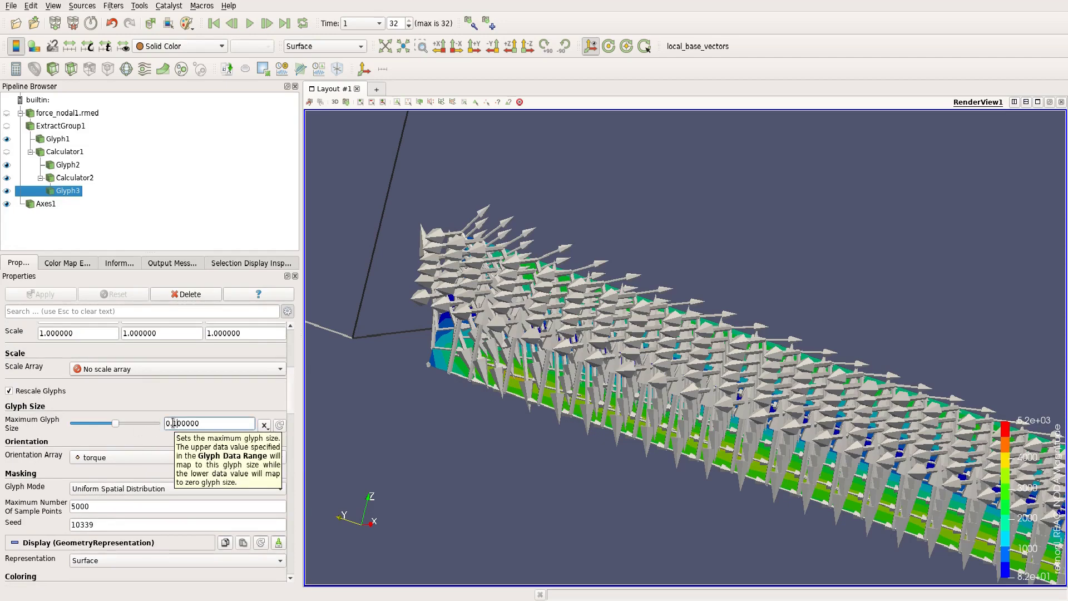
type("1")
left_click(37, 294)
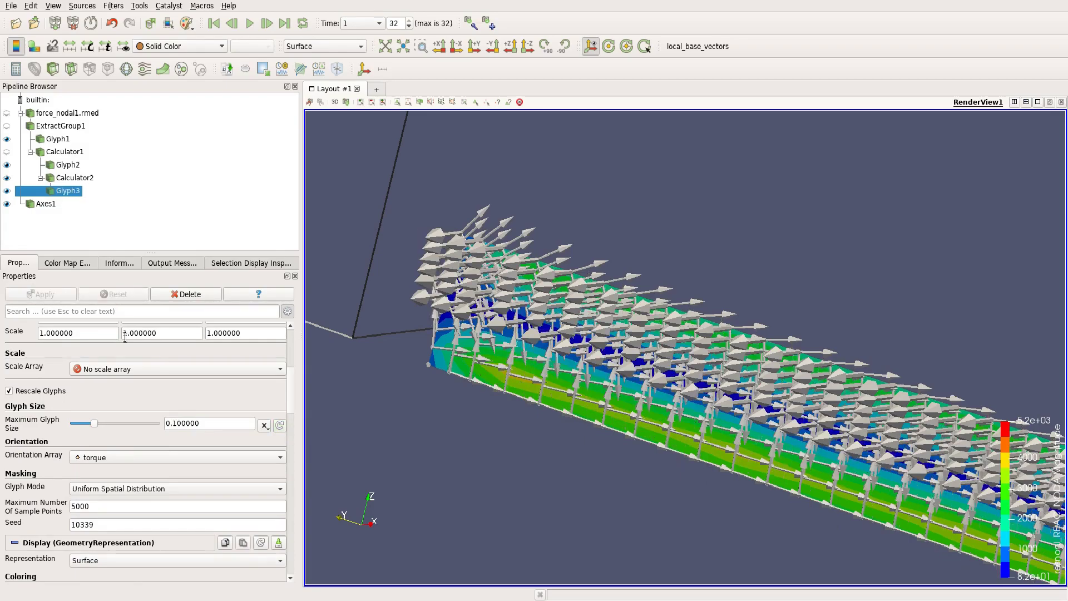
- Set the block color of the location-vector arrows to pink (#ffaaff)
left_click_drag(439, 504, 433, 412)
scroll(434, 362, "up", 5)
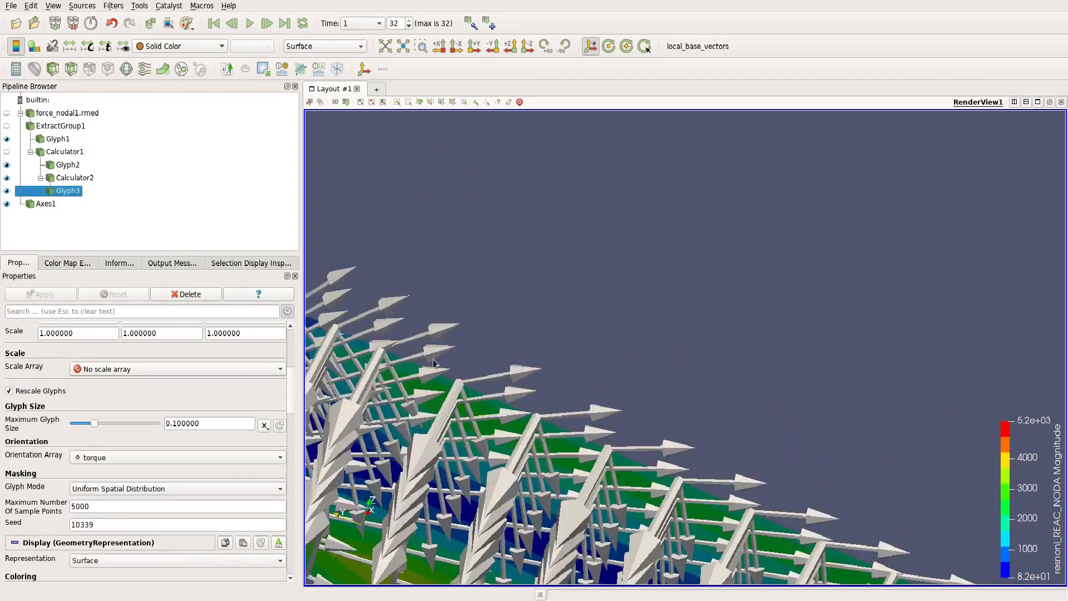
scroll(434, 363, "down", 5)
scroll(518, 334, "up", 2)
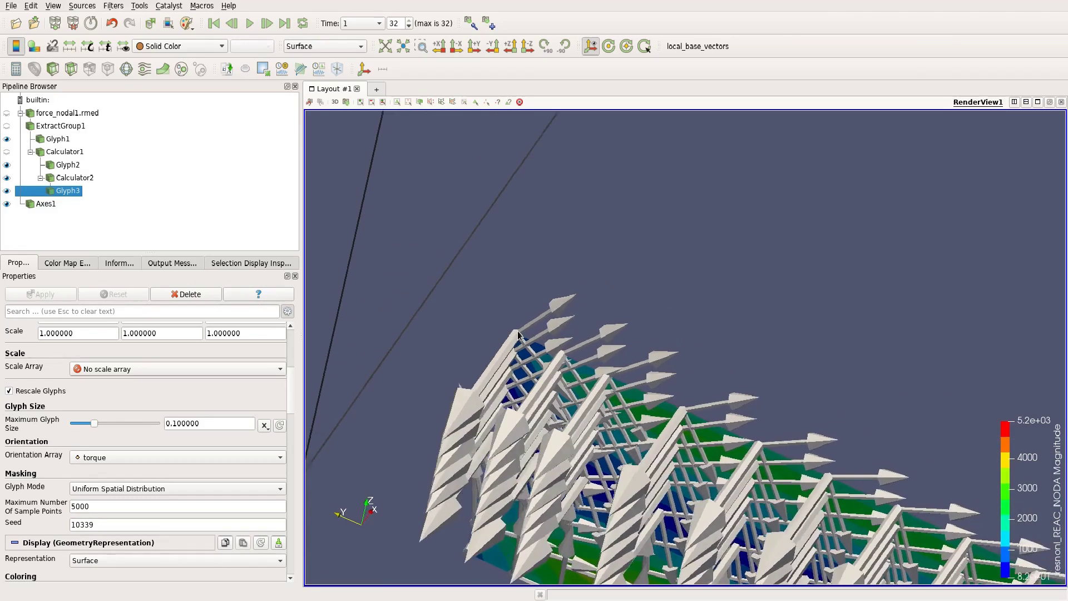
left_click_drag(518, 334, 526, 330)
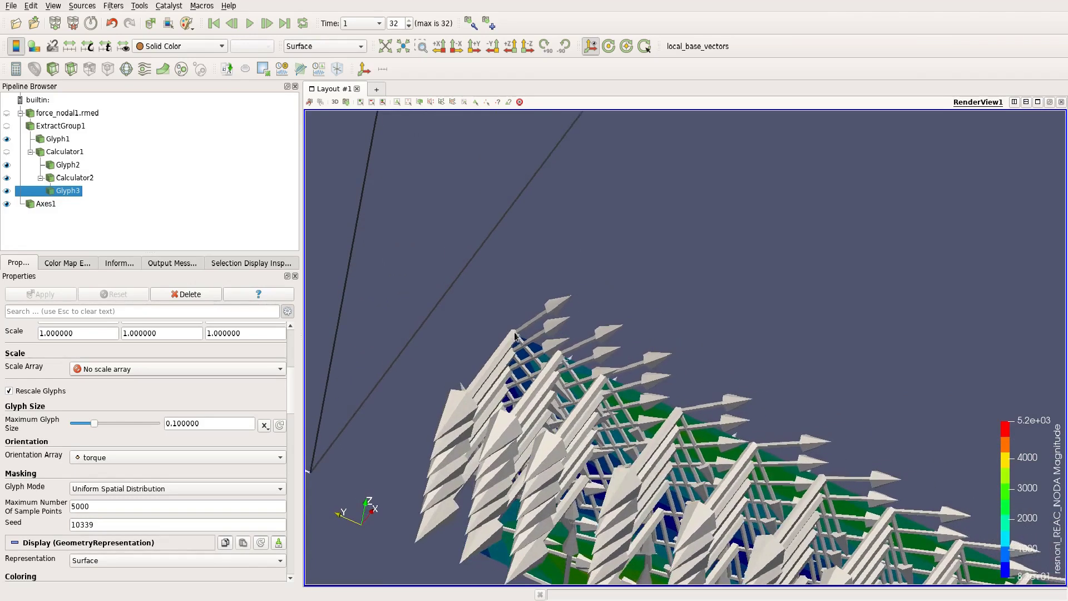
right_click(554, 305)
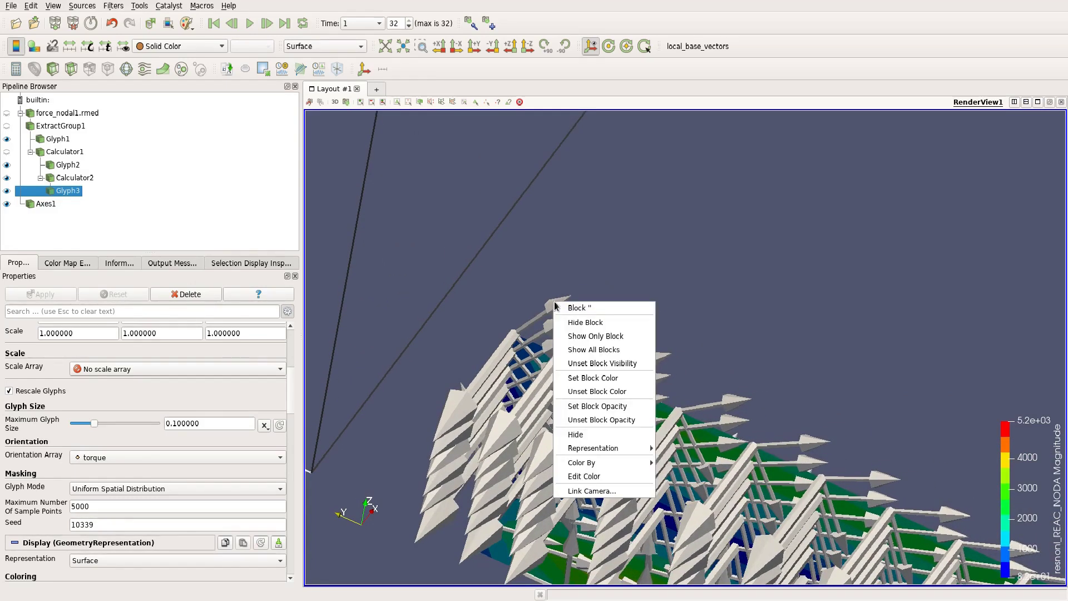
left_click(617, 378)
left_click(470, 253)
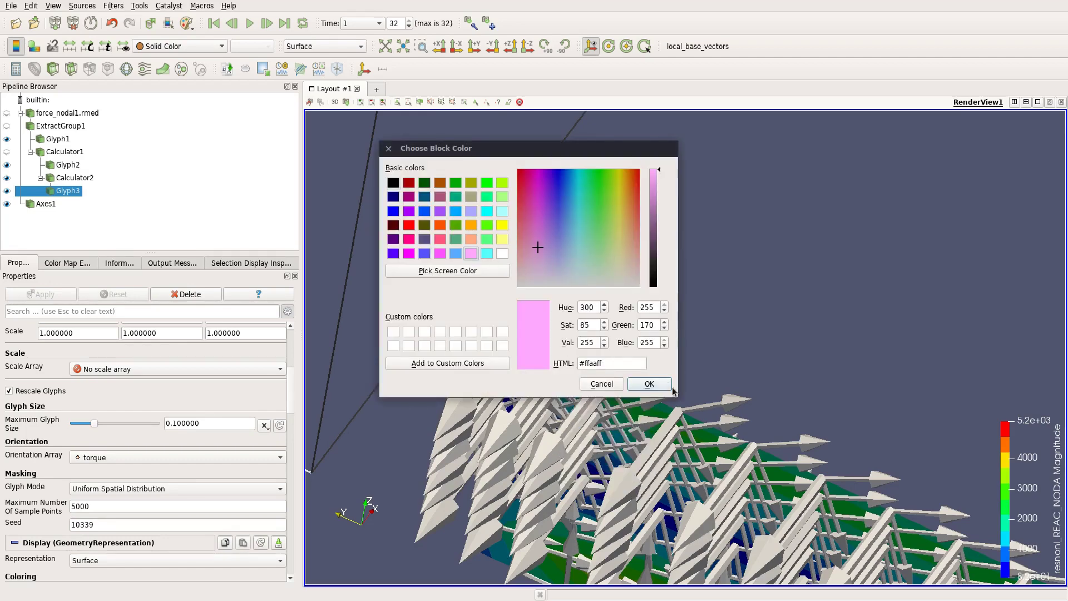
left_click(651, 384)
- Set the block color of the reaction-force arrows to light lavender
left_click_drag(653, 383, 480, 360)
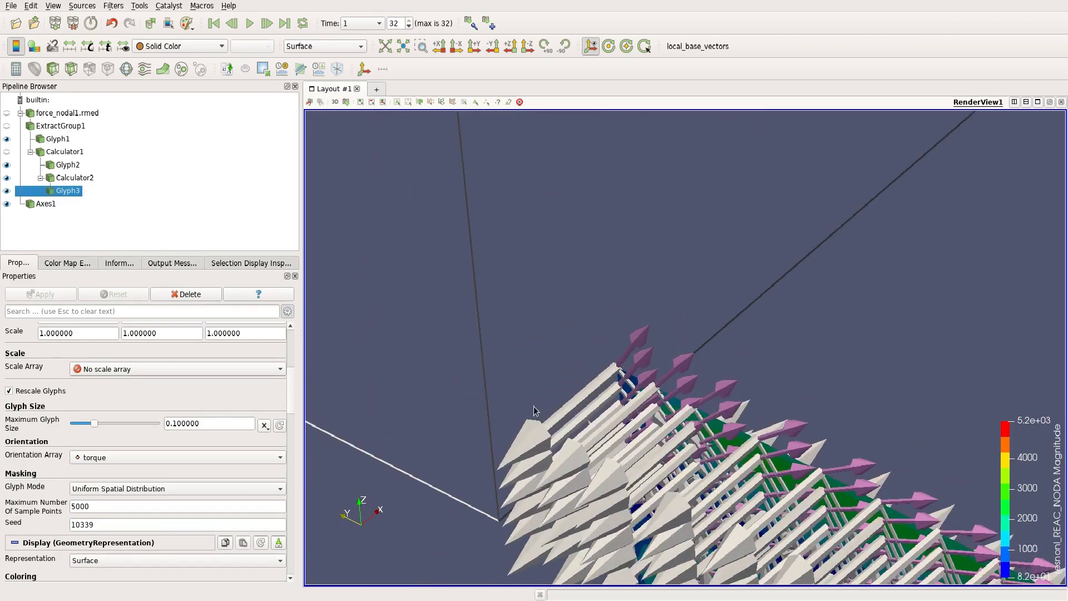
right_click(530, 436)
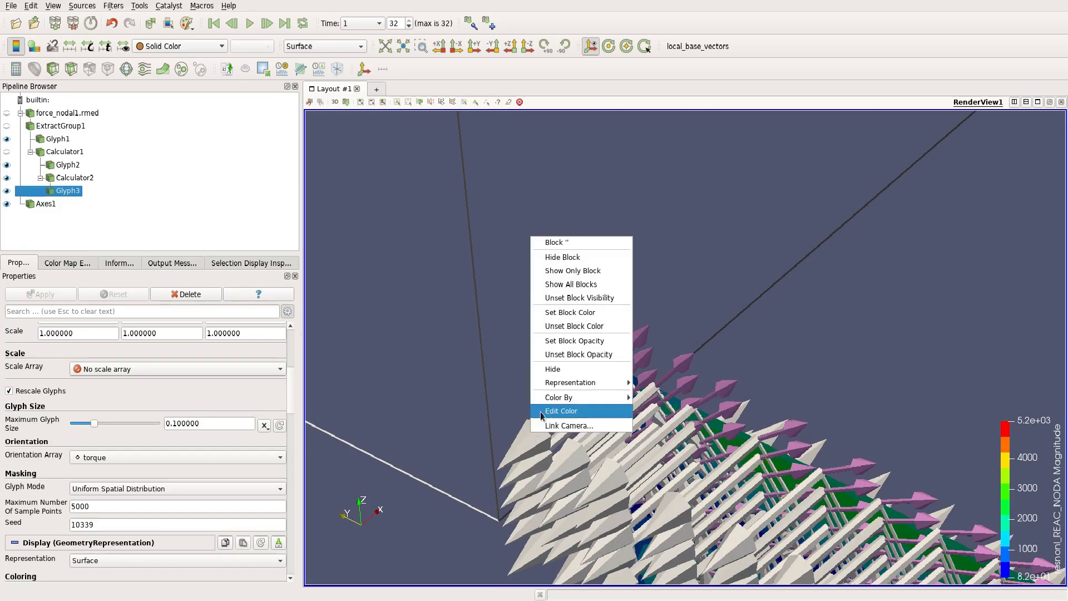
left_click(573, 313)
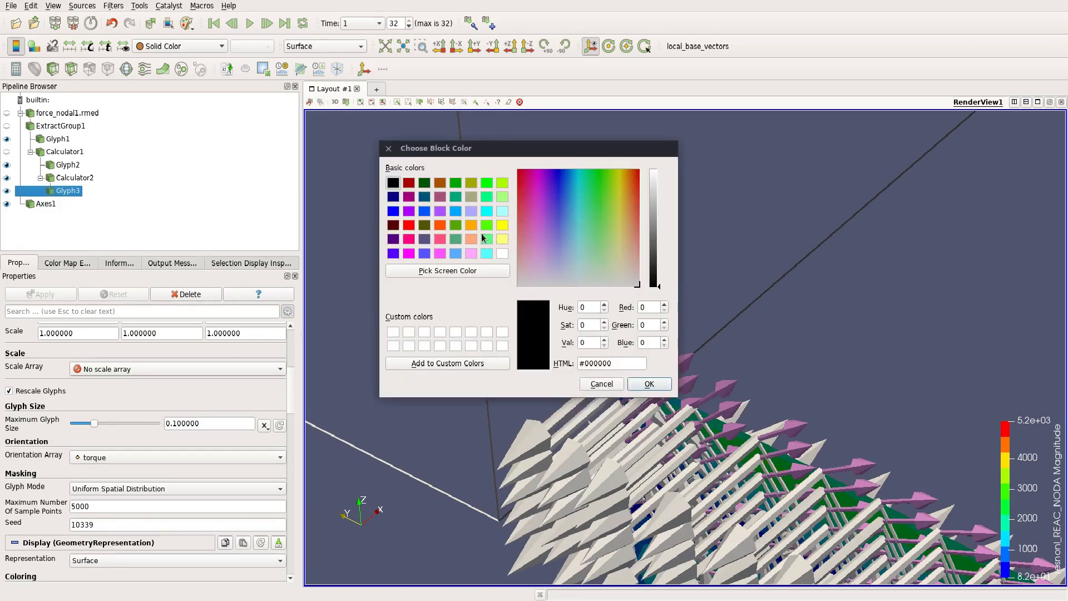
left_click(473, 210)
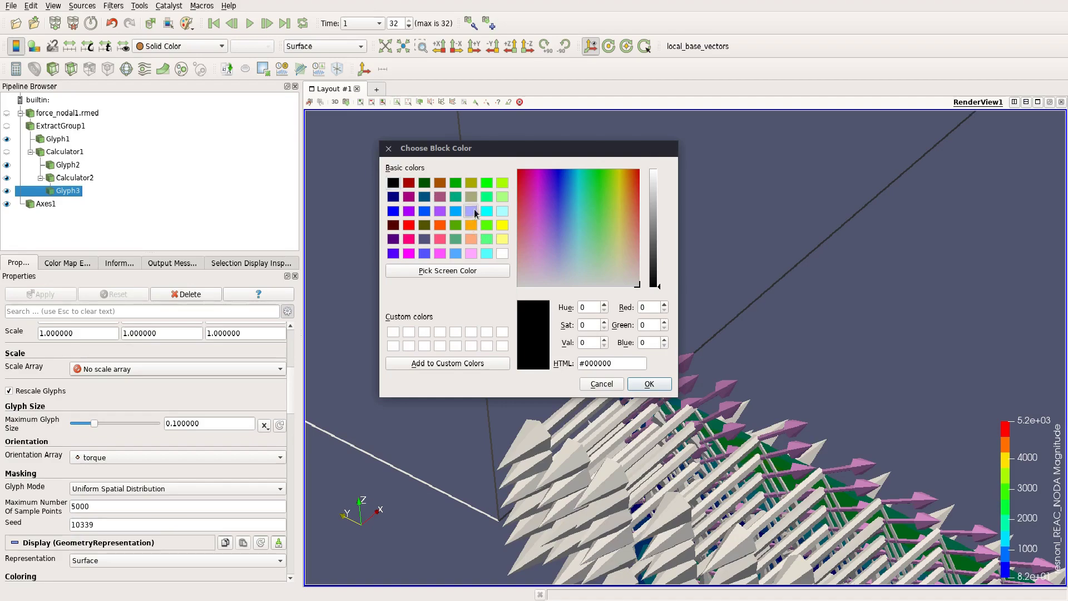
left_click(641, 384)
- Annotate the vector directions at the face's upper corner node with red freehand arrows, and clear the annotations
left_click_drag(617, 379, 533, 327)
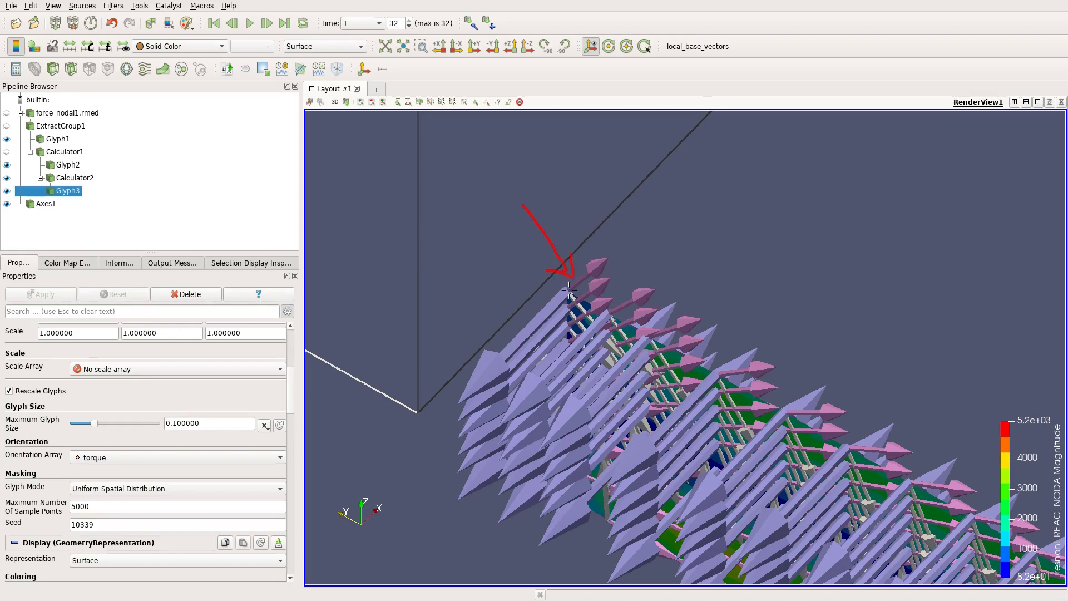
left_click_drag(583, 259, 572, 282)
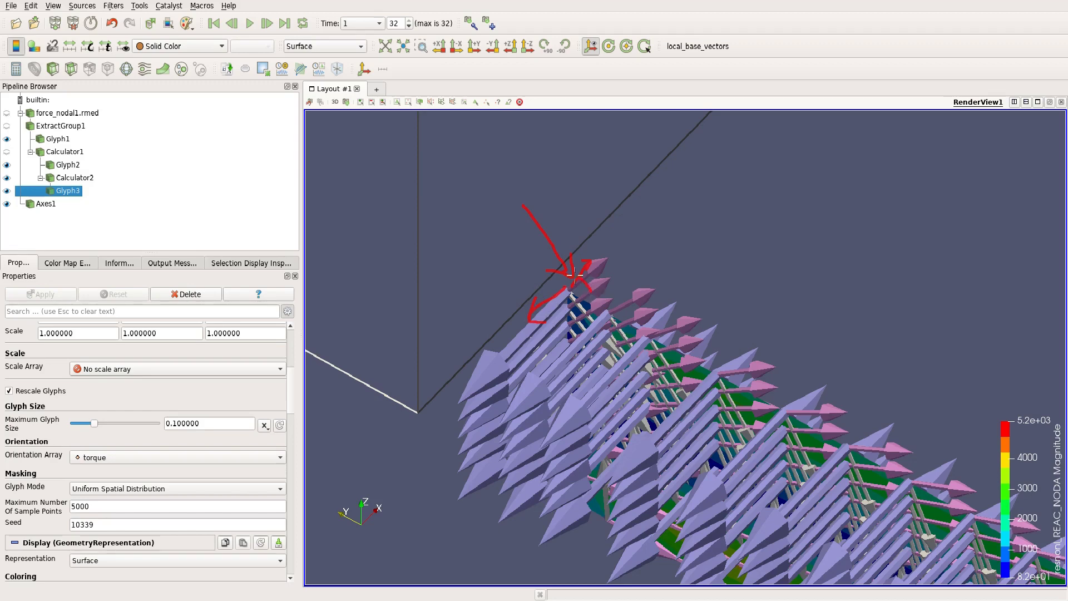
mouse_move(569, 293)
left_mouse_down()
mouse_move(595, 326)
mouse_move(605, 330)
mouse_move(606, 315)
left_mouse_up()
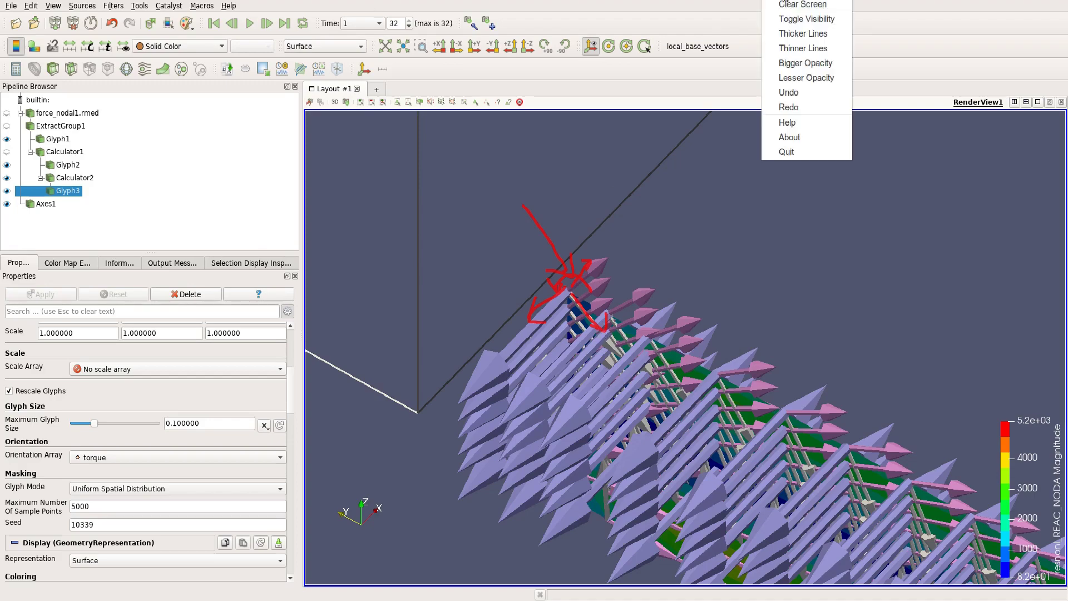
left_click(790, 7)
- Hide the location-vector arrows (Glyph2) and the reaction-force arrows (Glyph1), leaving the torque arrows displayed
left_click_drag(561, 280, 686, 326)
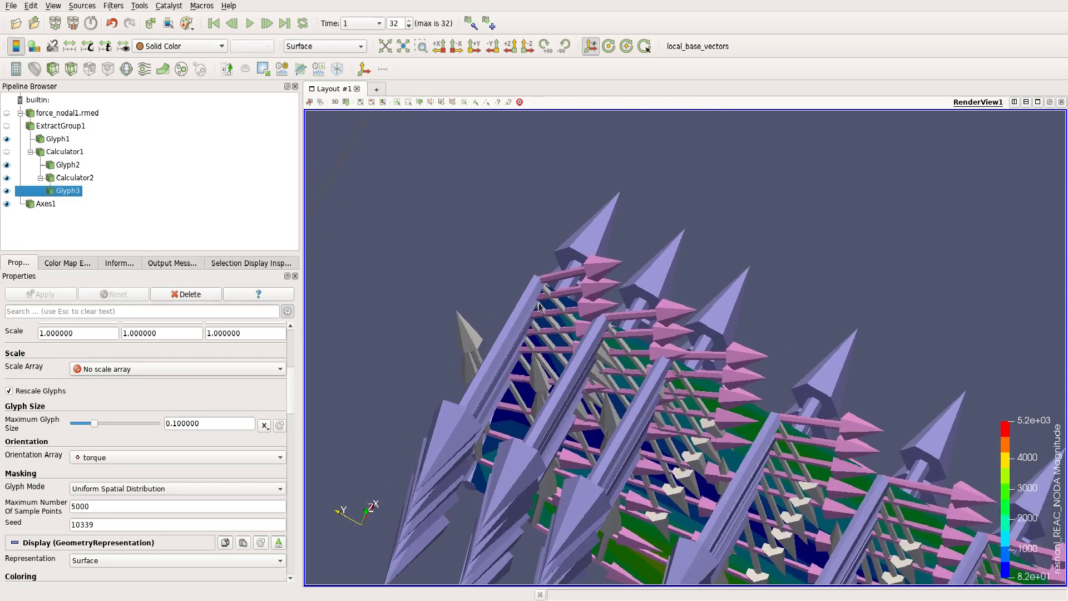
left_click(6, 166)
left_click(6, 165)
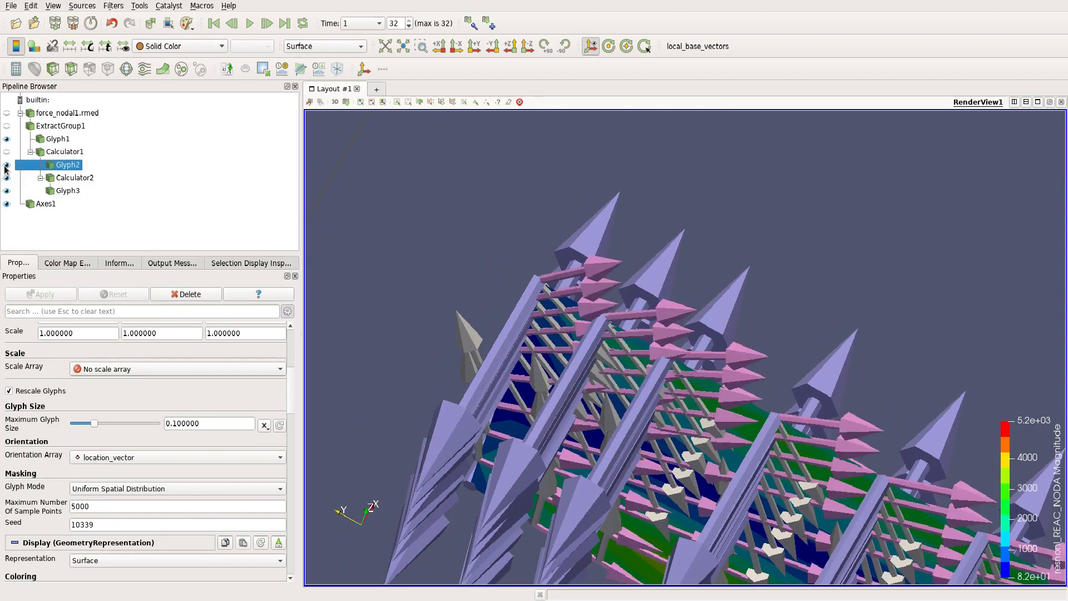
left_click(6, 165)
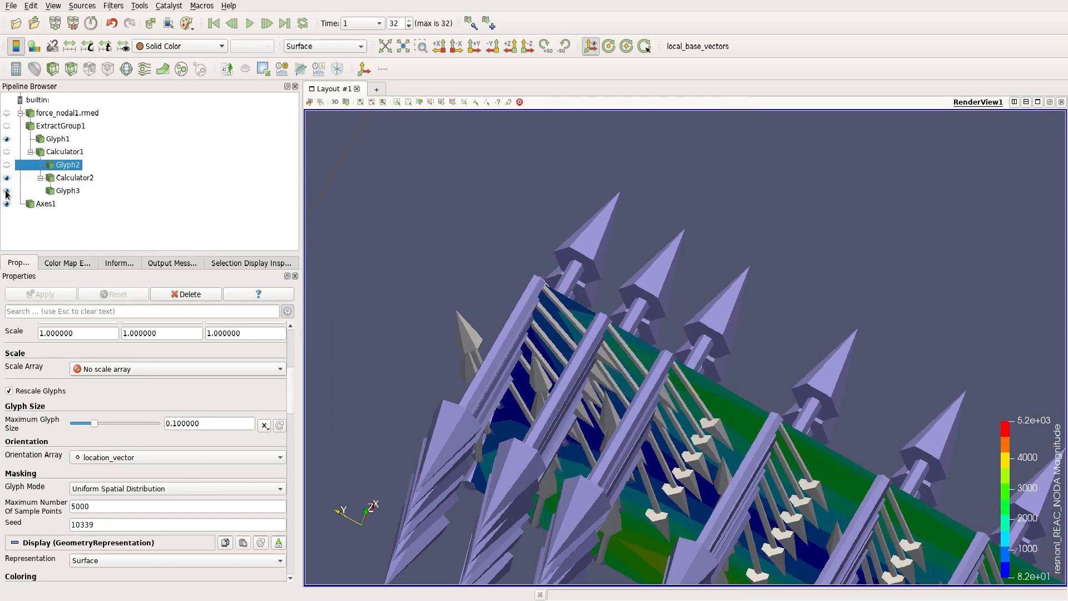
left_click(6, 140)
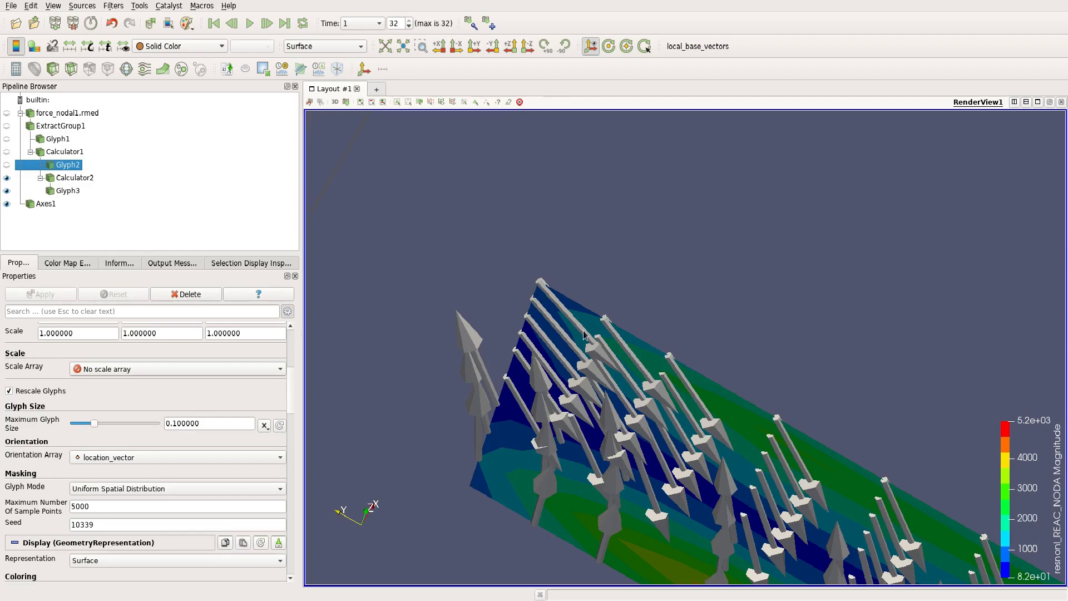
- Examine the direction of the torque arrows along the whole face from several angles
left_click_drag(584, 335, 581, 284)
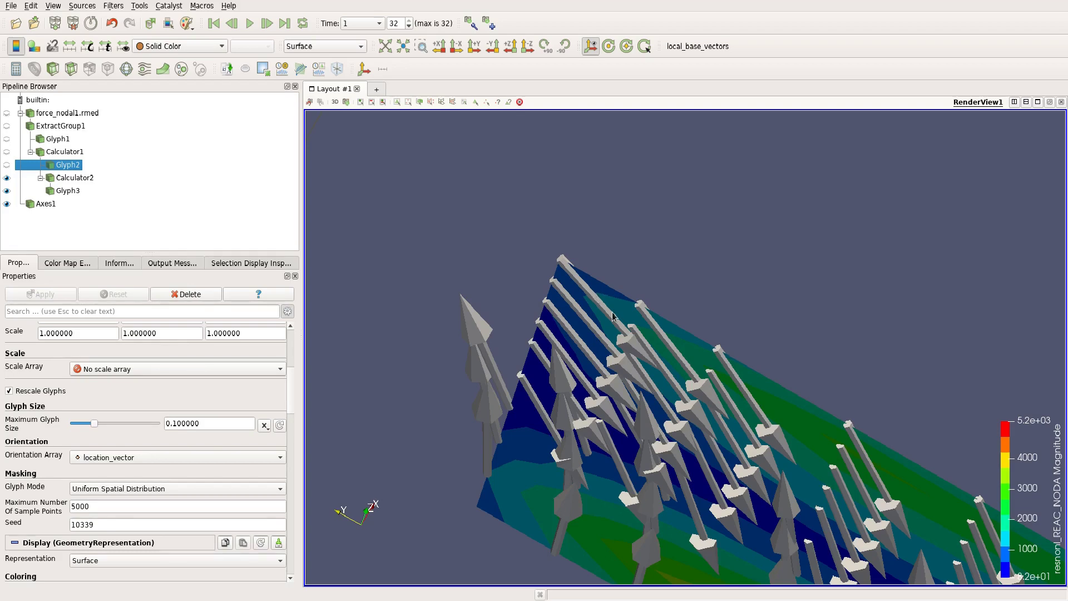
scroll(579, 298, "down", 3)
middle_click_drag(575, 300, 503, 221)
scroll(504, 225, "down", 3)
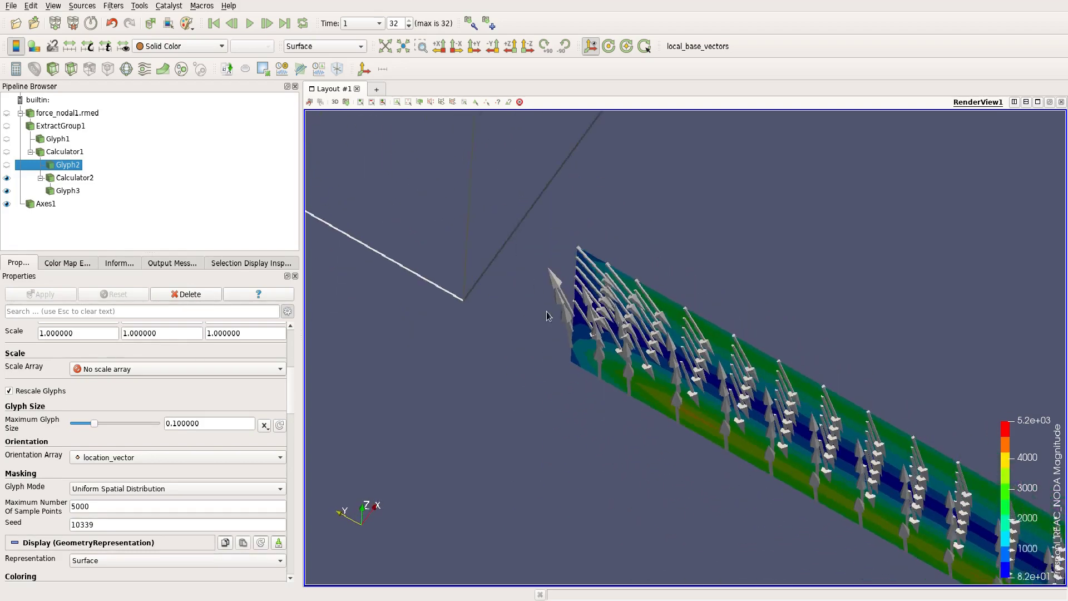
scroll(535, 286, "up", 2)
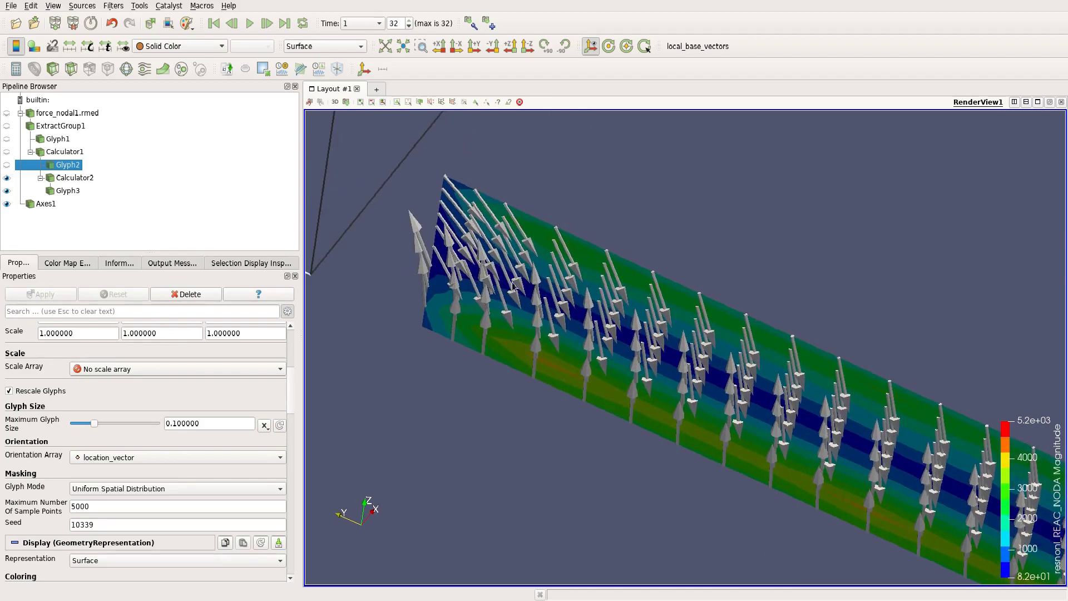
scroll(556, 306, "down", 3)
scroll(595, 332, "up", 2)
left_click_drag(596, 332, 572, 337)
middle_click_drag(572, 337, 515, 312)
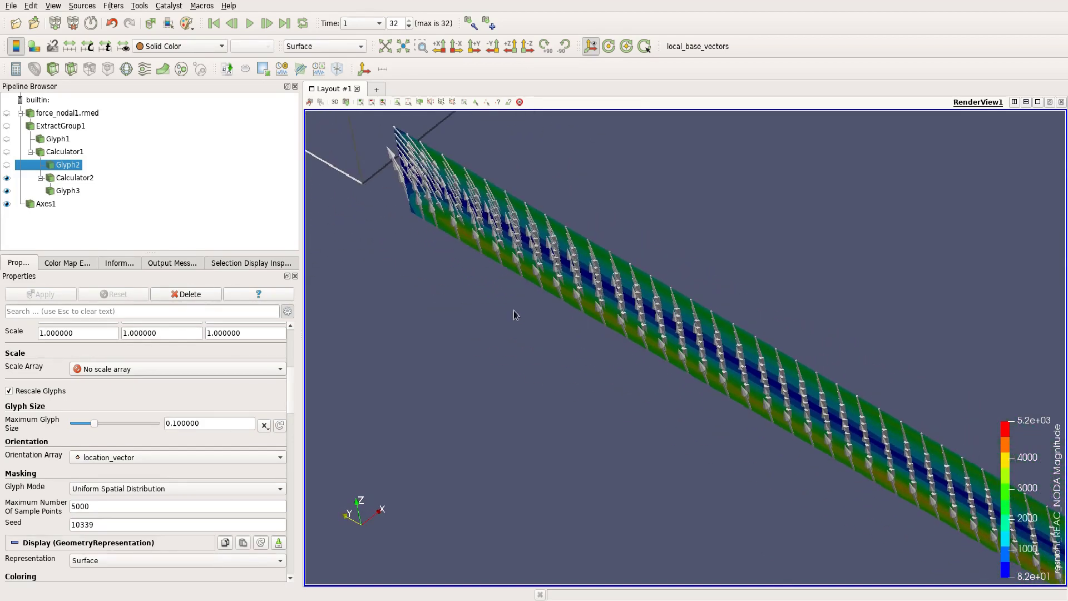
scroll(560, 315, "down", 3)
scroll(559, 316, "down", 1)
left_click_drag(548, 310, 700, 373)
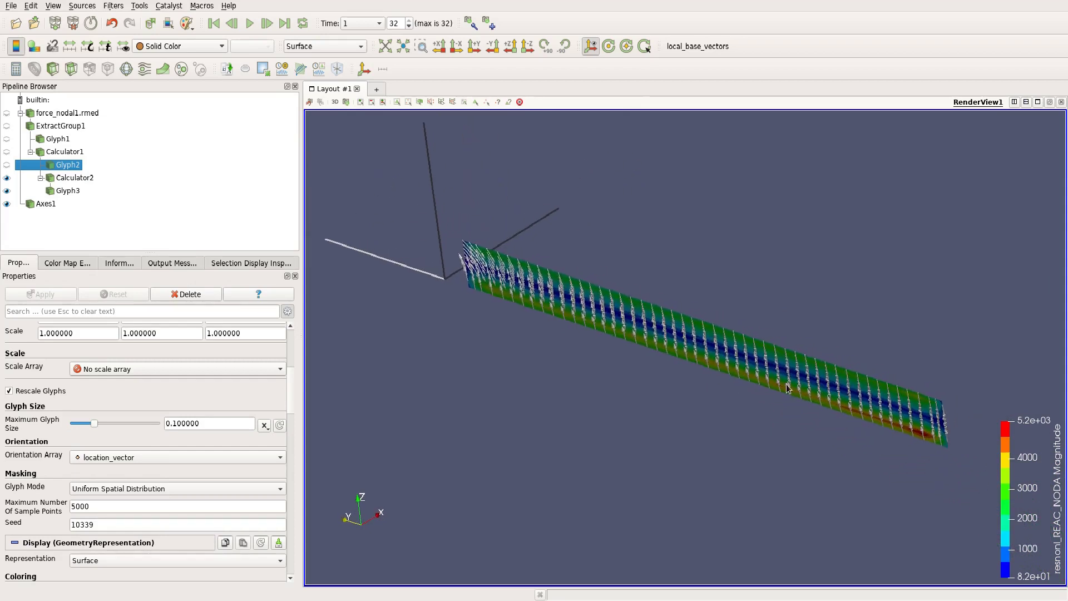
- Split the layout side by side and create a SpreadSheet View in the new half
left_click(1014, 103)
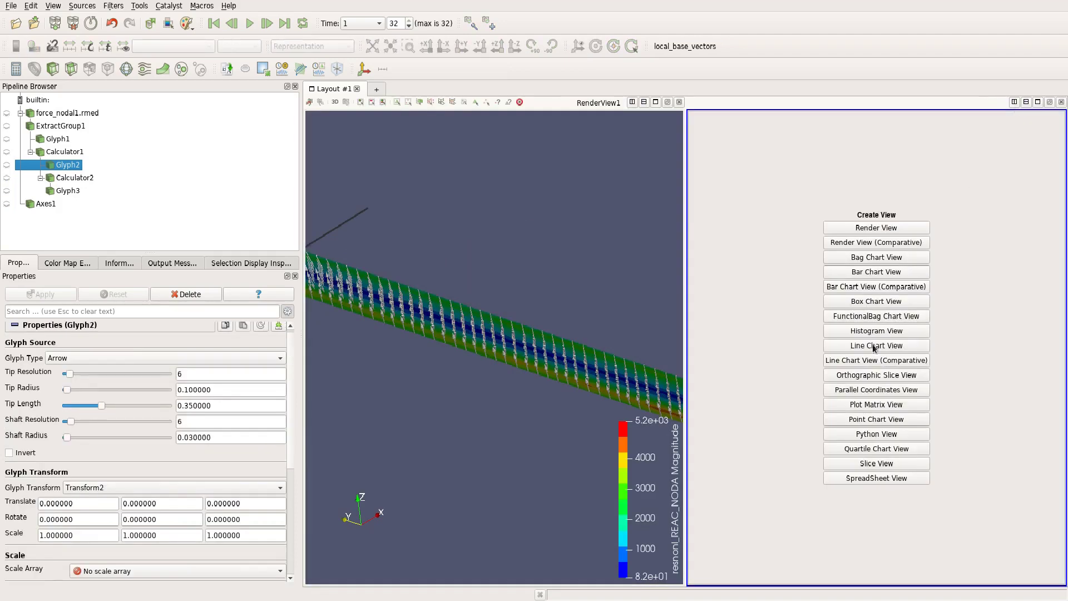
left_click(892, 479)
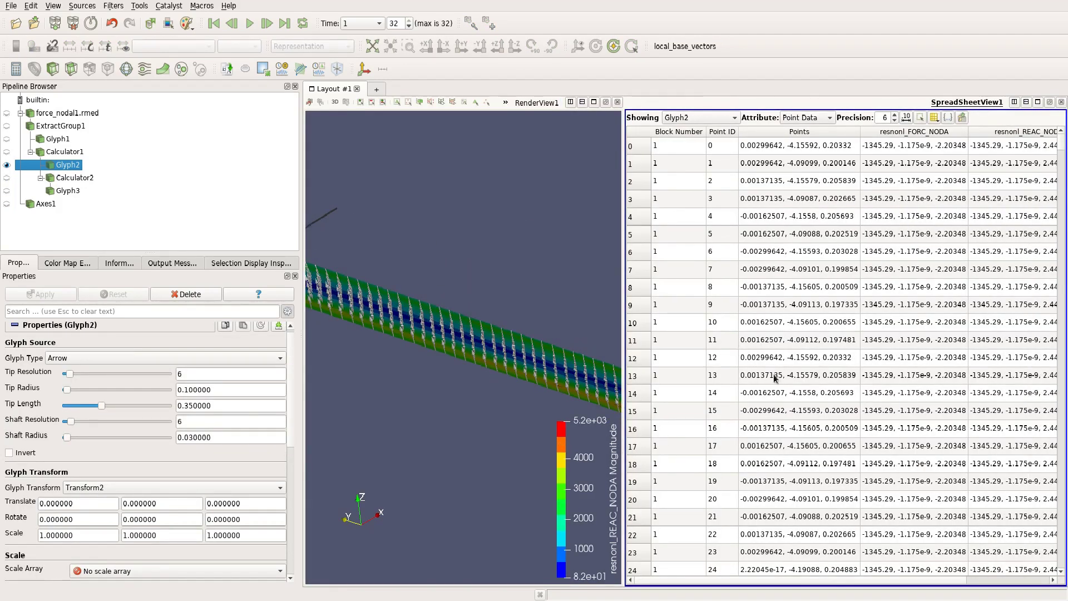
left_click_drag(727, 580, 679, 573)
- Show the point data of Calculator2 in the spreadsheet and bring its torque column into view
left_click(710, 117)
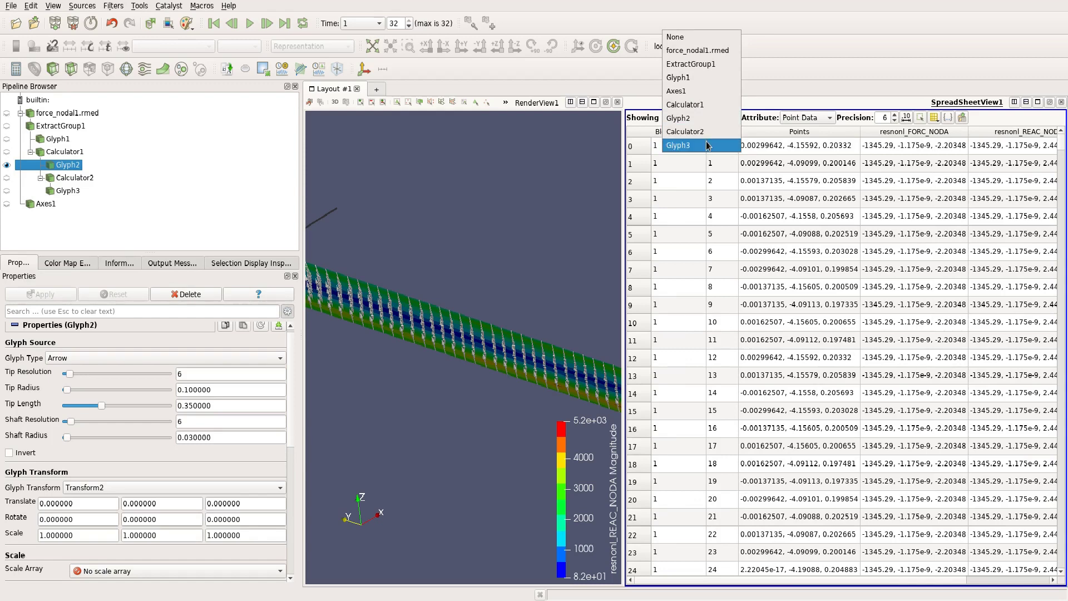
left_click(709, 145)
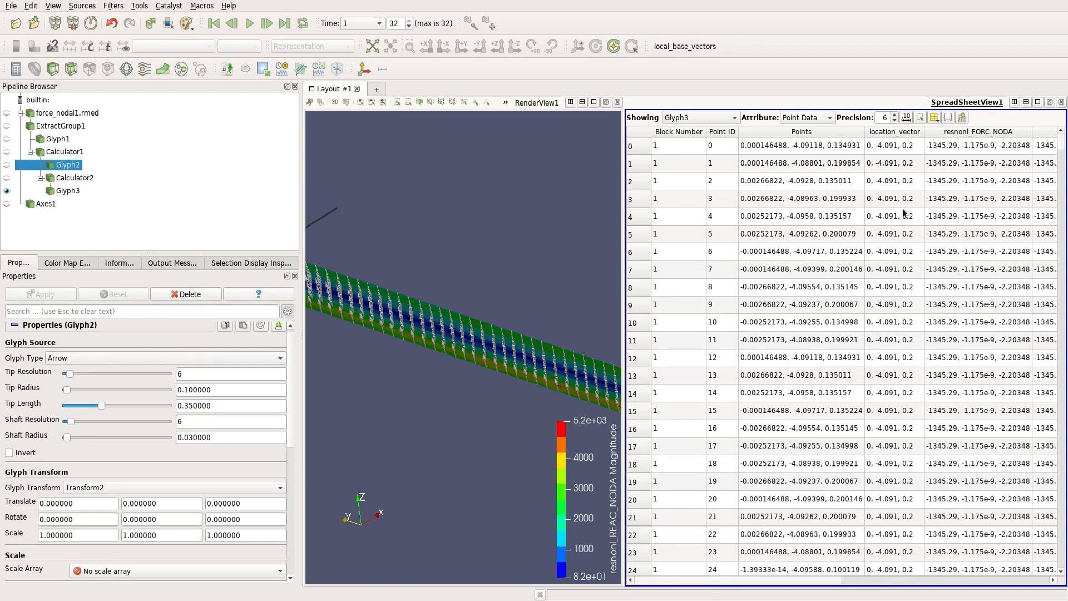
mouse_move(757, 581)
left_mouse_down()
mouse_move(1014, 600)
mouse_move(748, 600)
left_mouse_up()
left_click(688, 118)
left_click(690, 106)
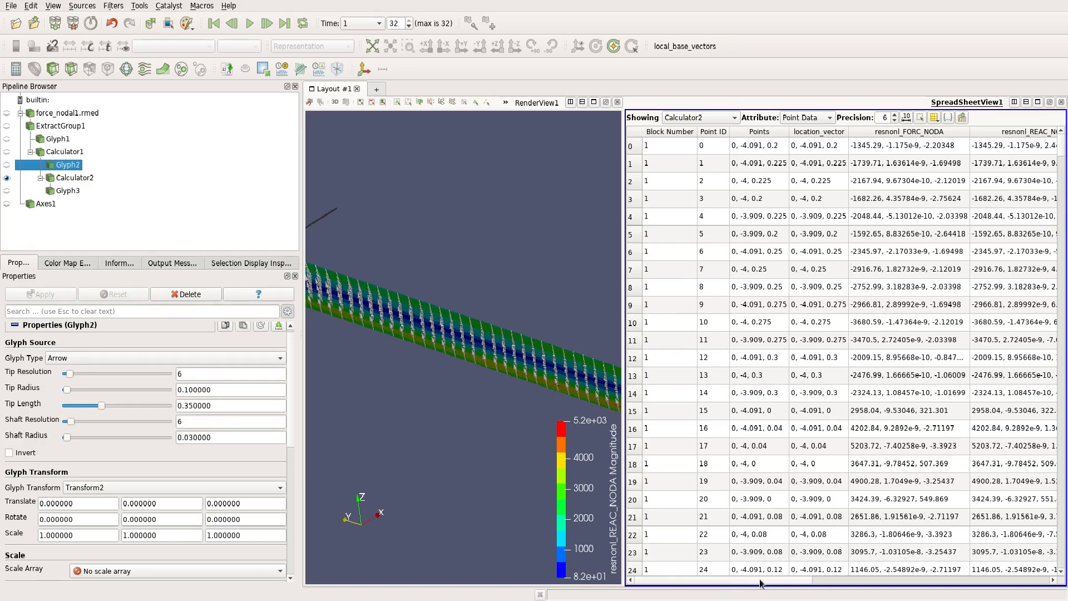
left_click_drag(762, 591, 947, 590)
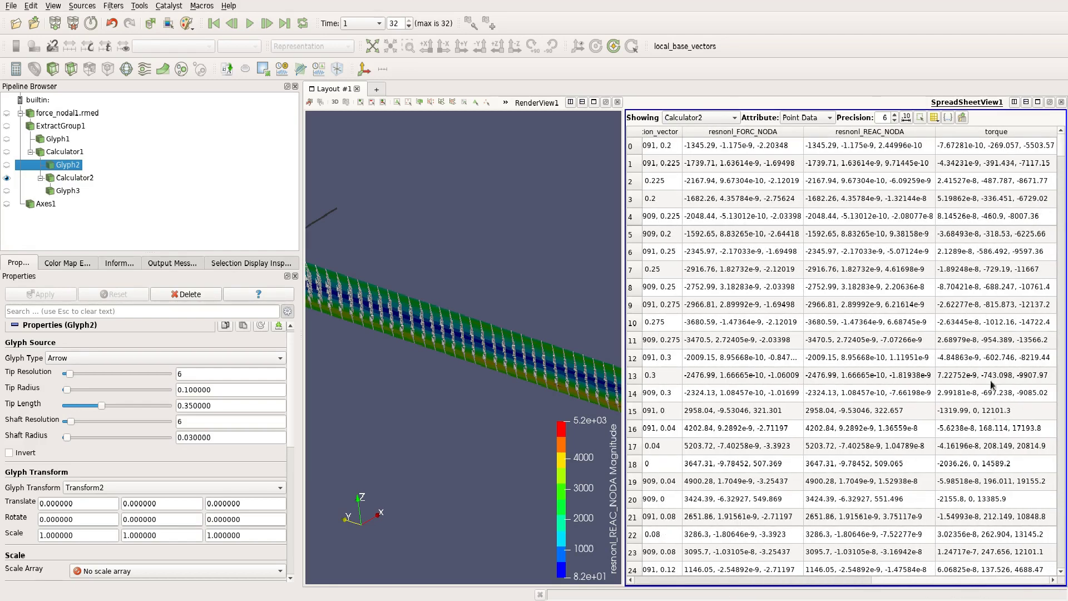
- Hide the torque arrows (Glyph3) in the render view so only the contoured face and axes are displayed
scroll(517, 307, "up", 4)
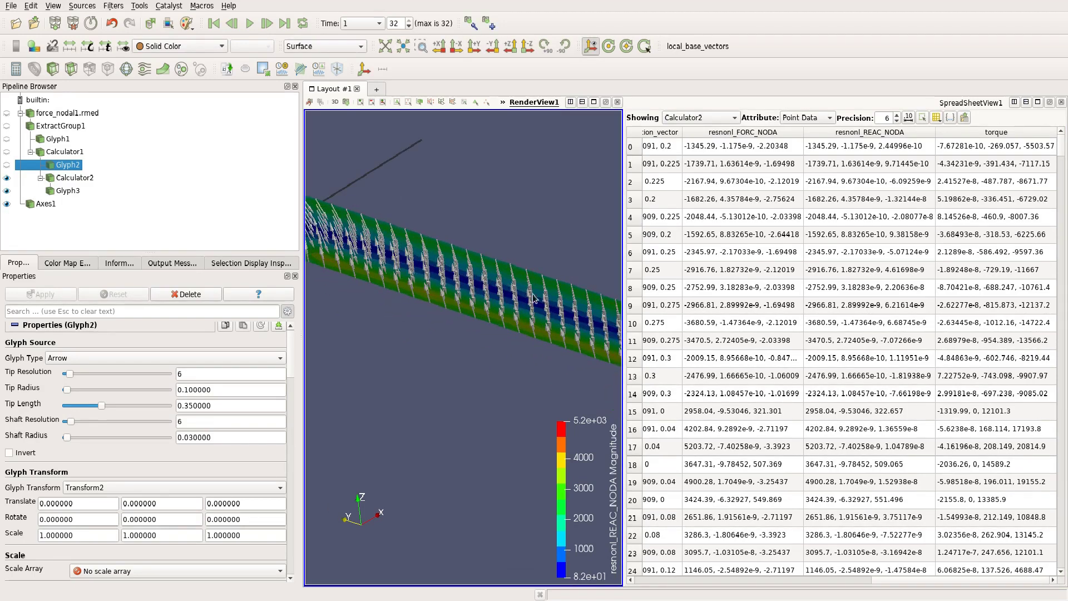
middle_click_drag(534, 298, 580, 331)
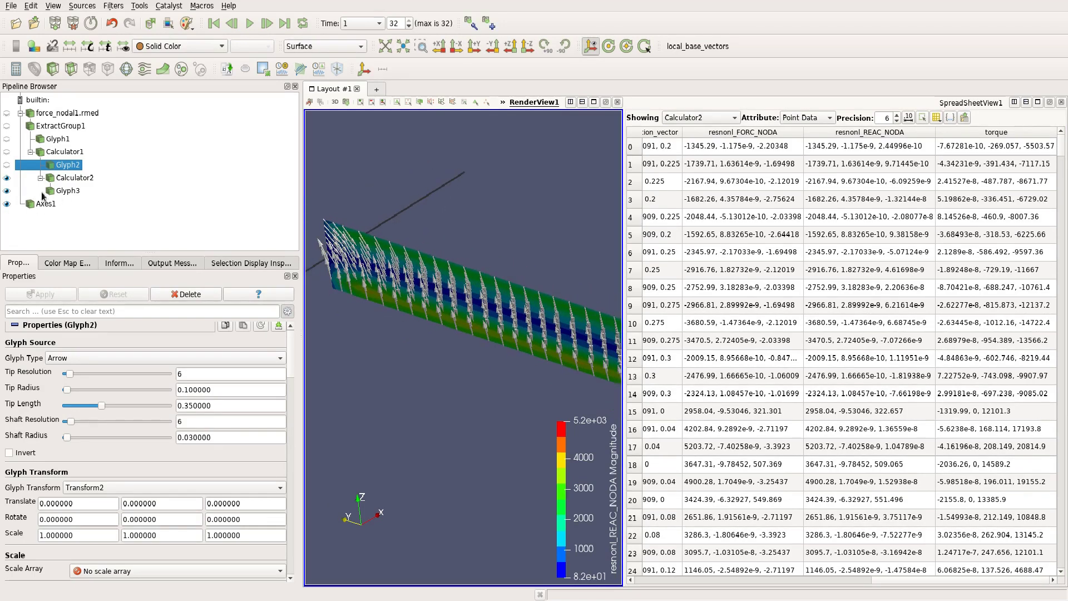
left_click(6, 191)
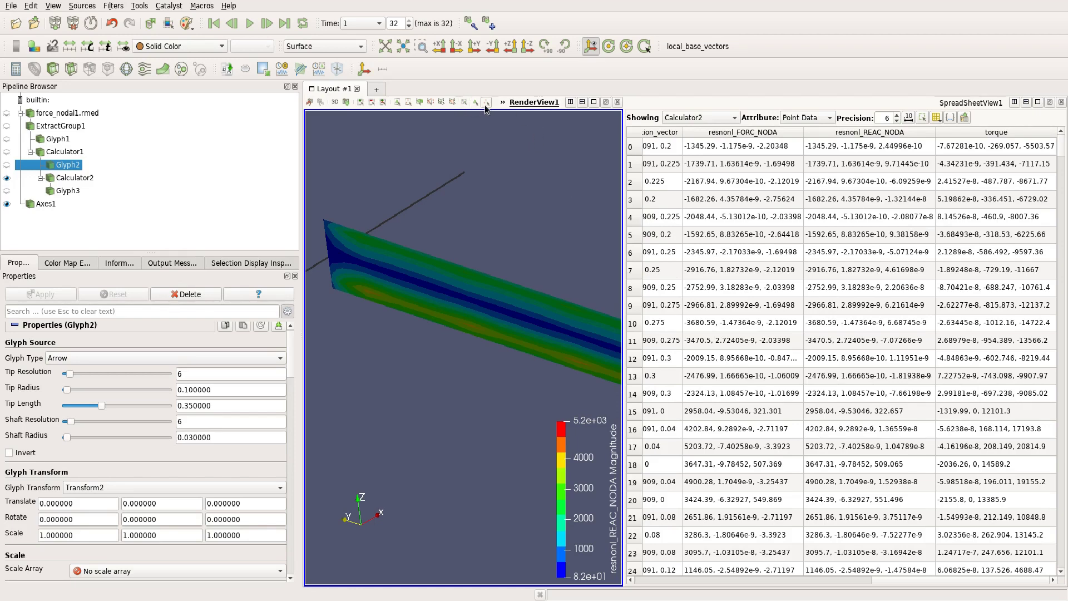
- Interactively select one point on the contoured face and restrict the spreadsheet to the selected element, bringing its coordinates and vectors into view
left_click(502, 101)
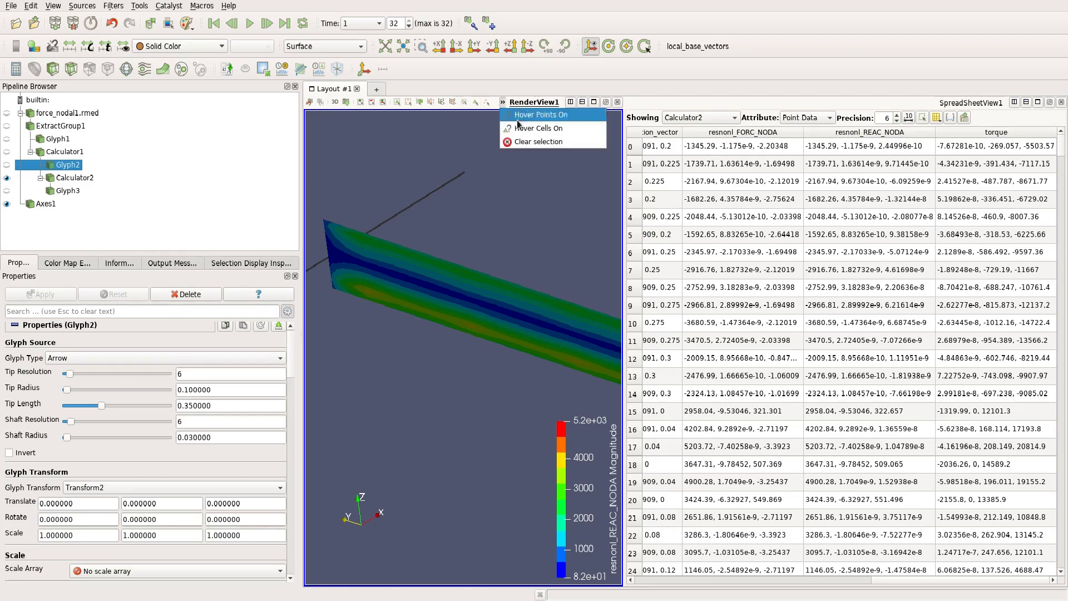
left_click(488, 105)
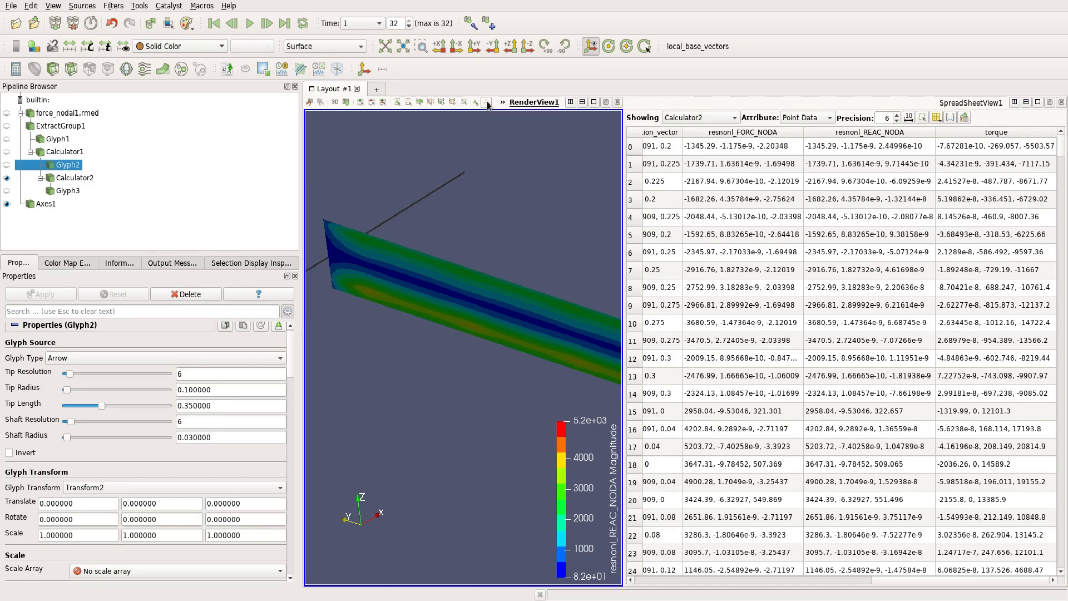
left_click(487, 104)
left_click(425, 302)
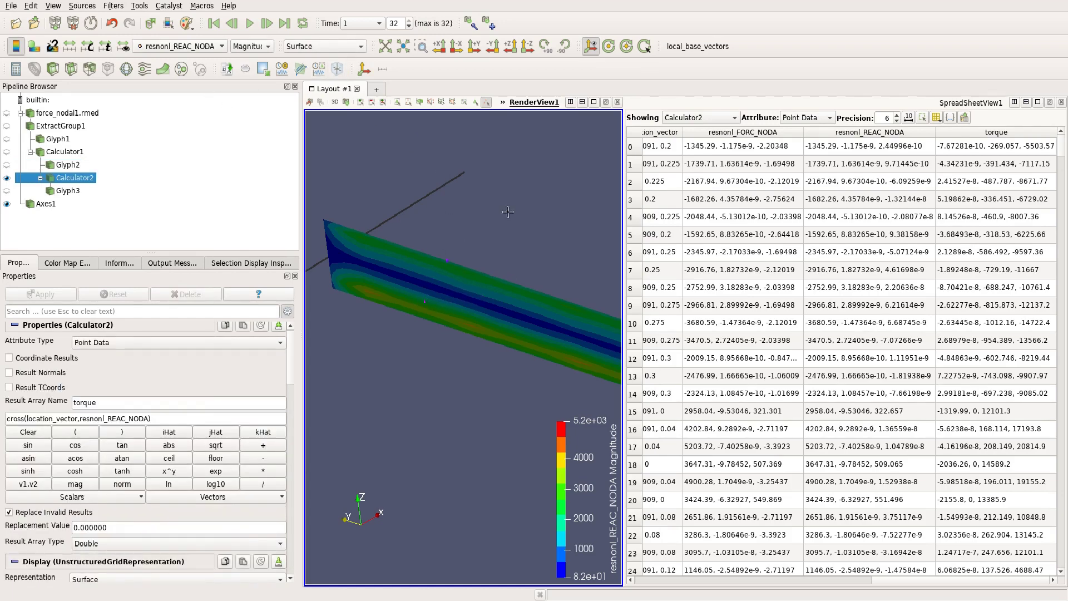
left_click(922, 118)
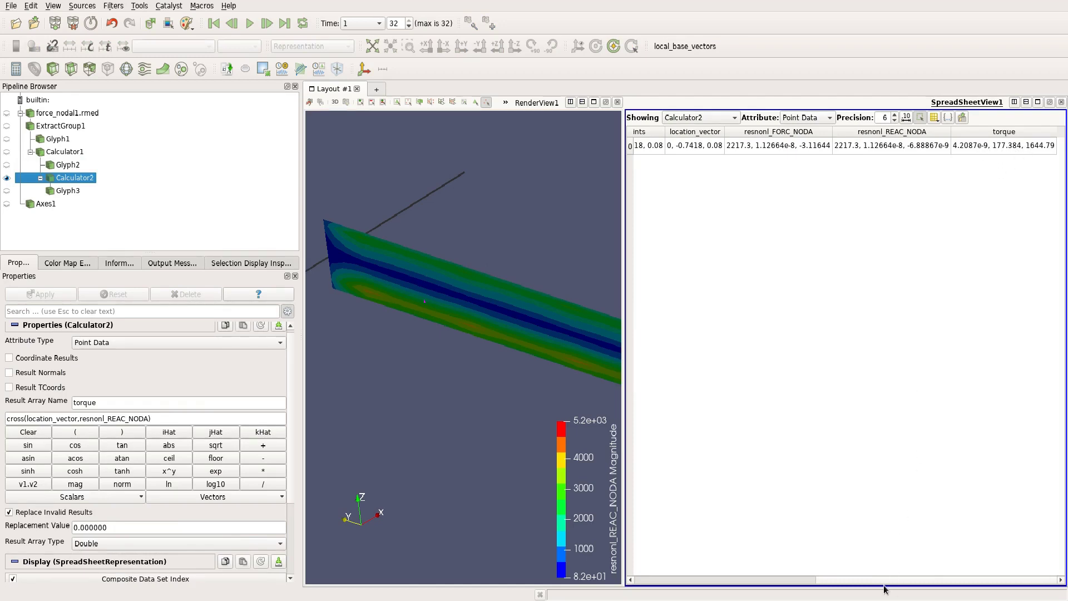
left_click_drag(885, 586, 753, 584)
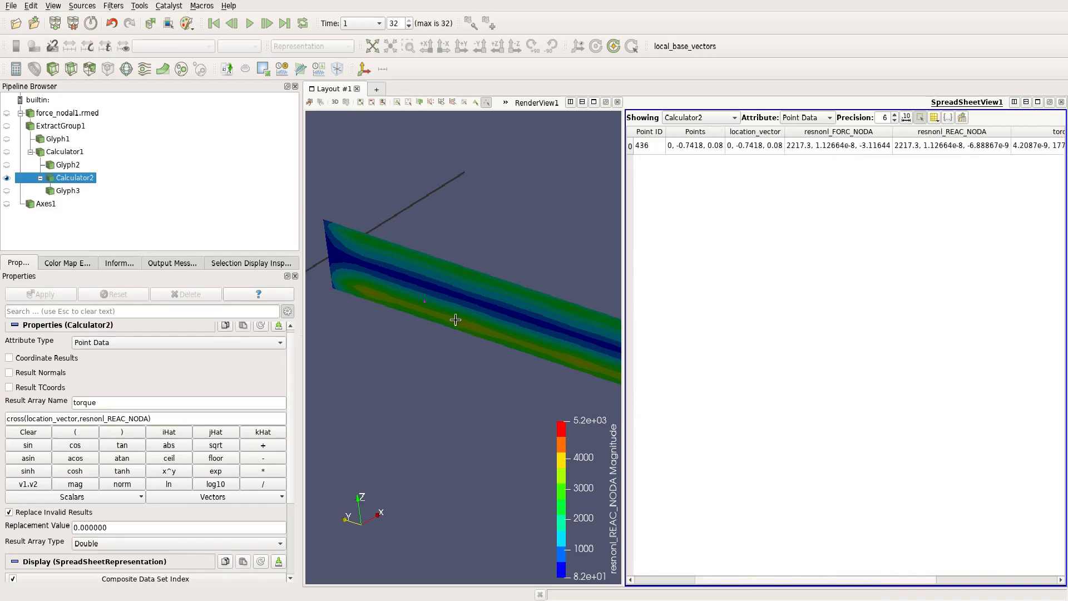
- Label the interactively selected points with their ID and select one point on the lower part of the contoured face
left_click(228, 264)
left_click(370, 345)
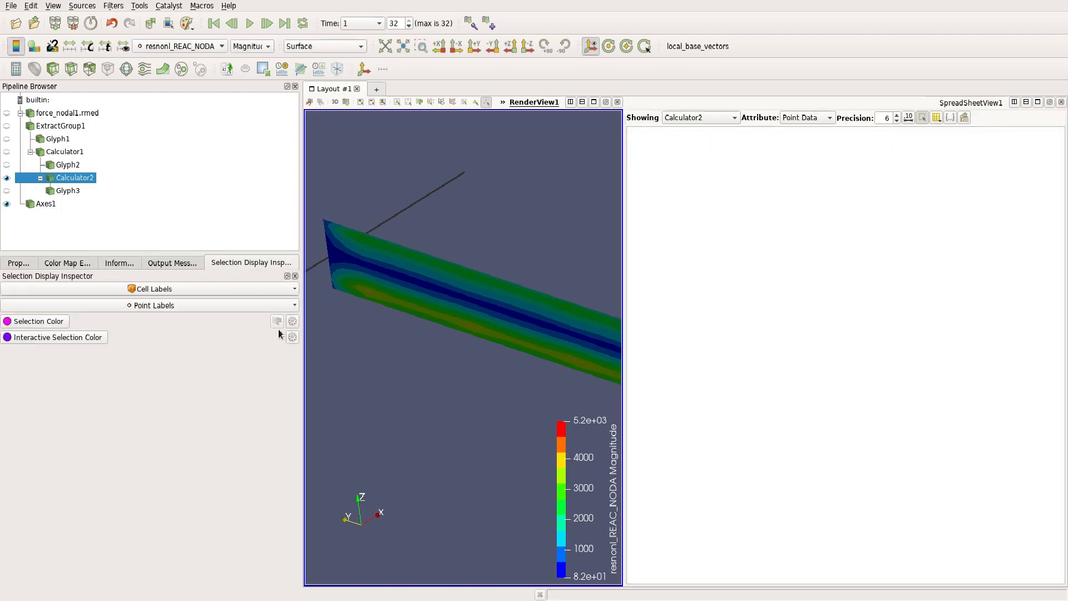
left_click(232, 305)
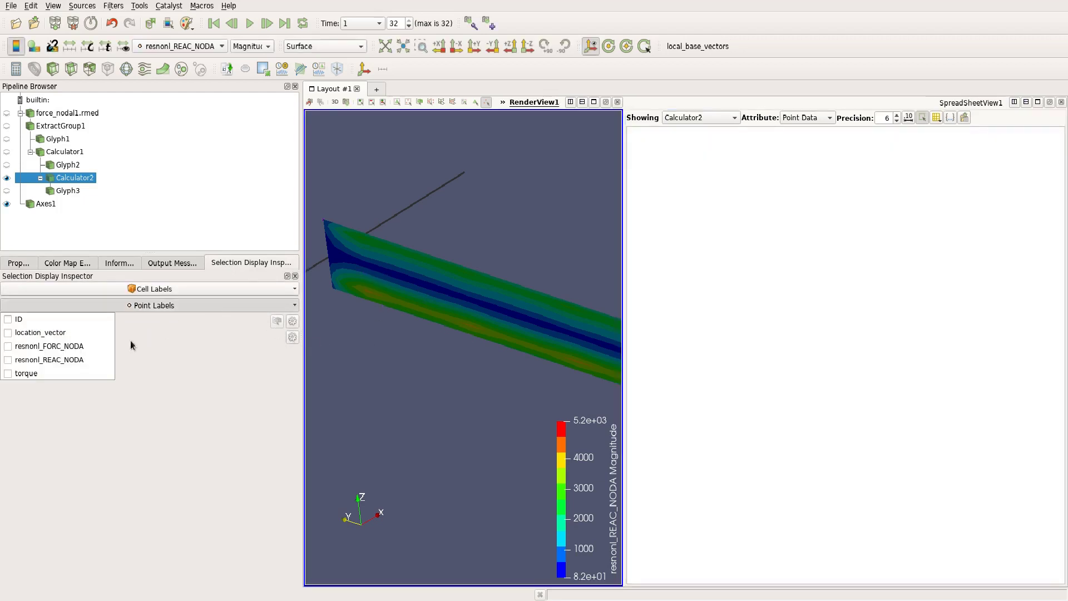
left_click(70, 322)
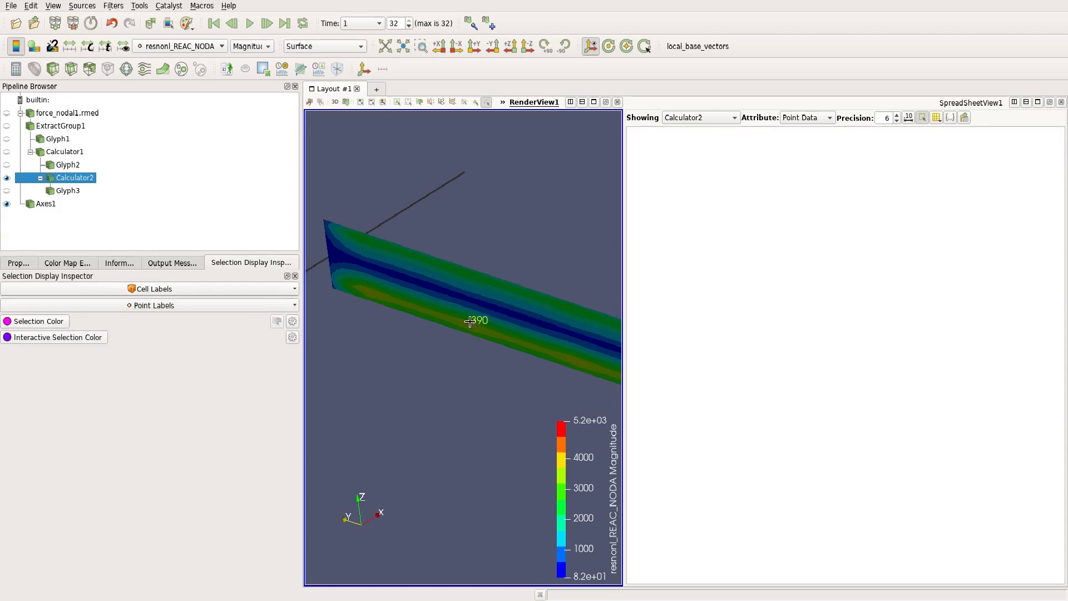
left_click(448, 312)
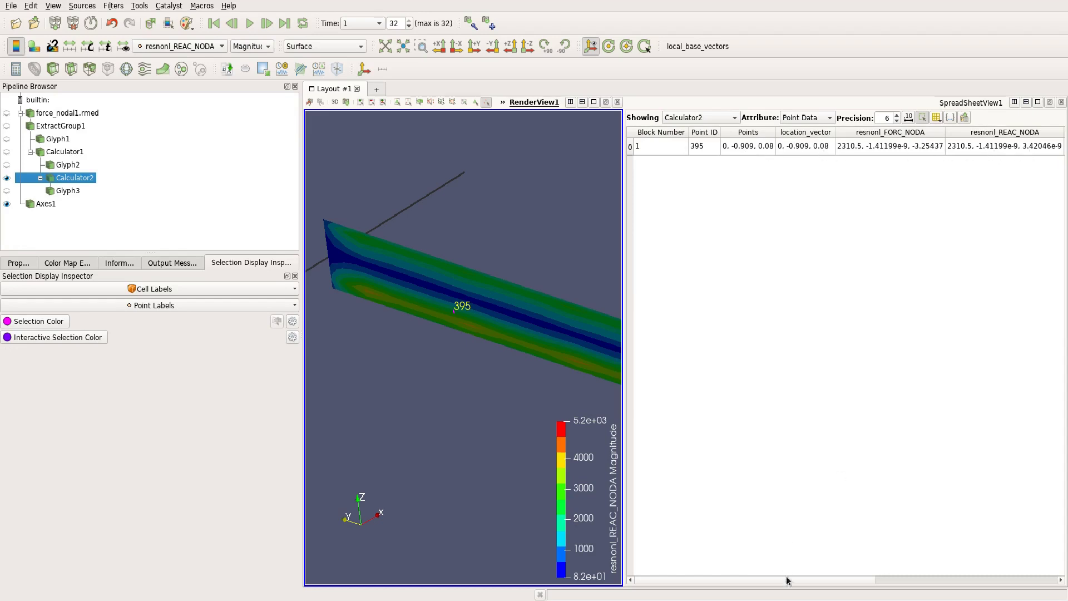
- Hide the Block Number, location_vector, resnonl_FORC_NODA and resnonl_REAC_NODA columns in the Calculator2 spreadsheet
left_click_drag(789, 580, 971, 580)
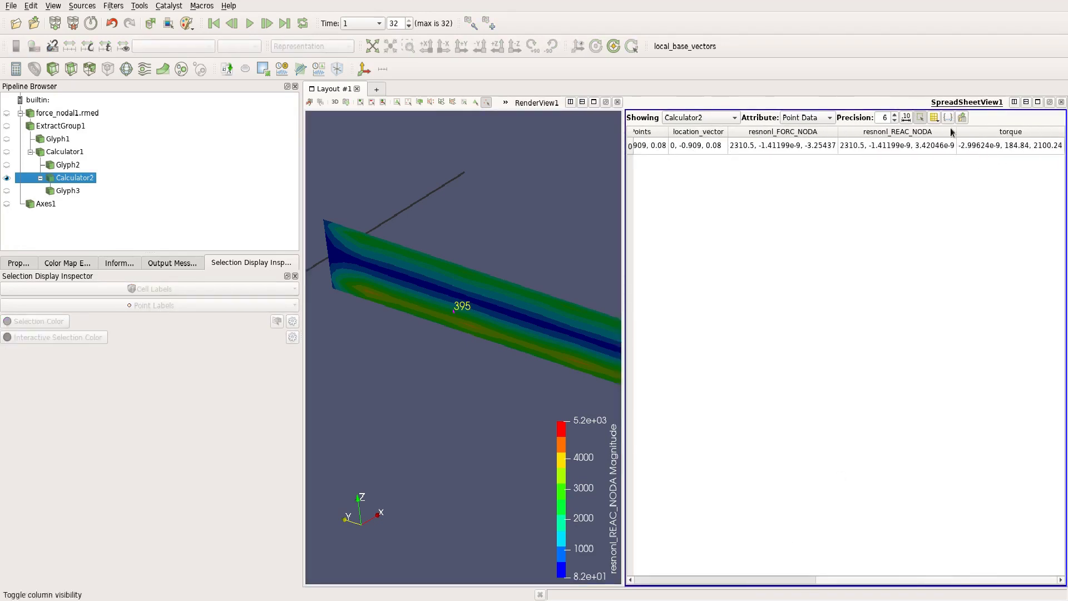
left_click(933, 119)
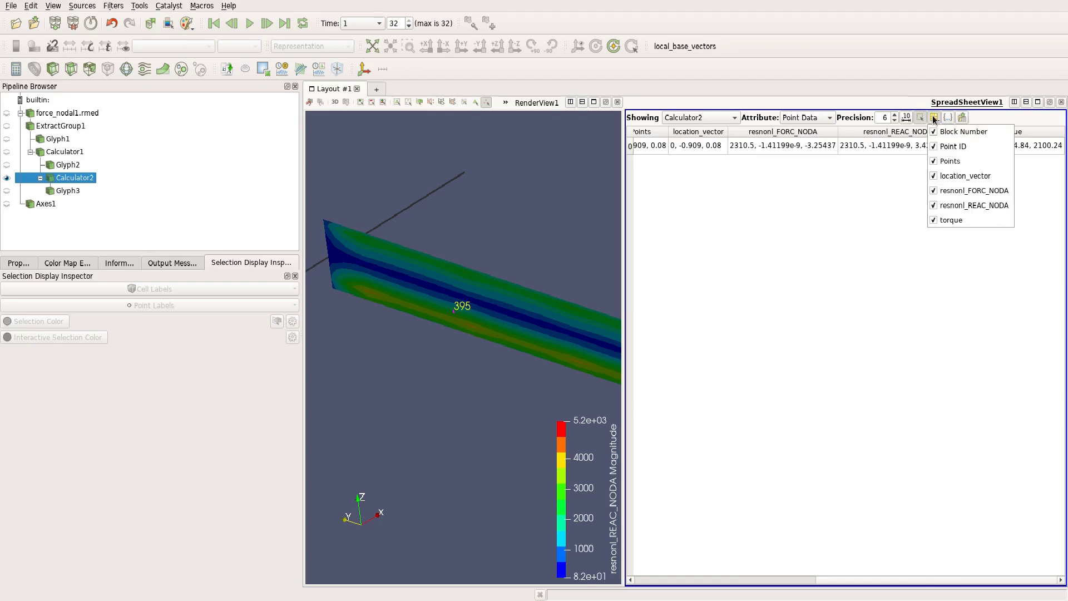
left_click(959, 130)
left_click(947, 176)
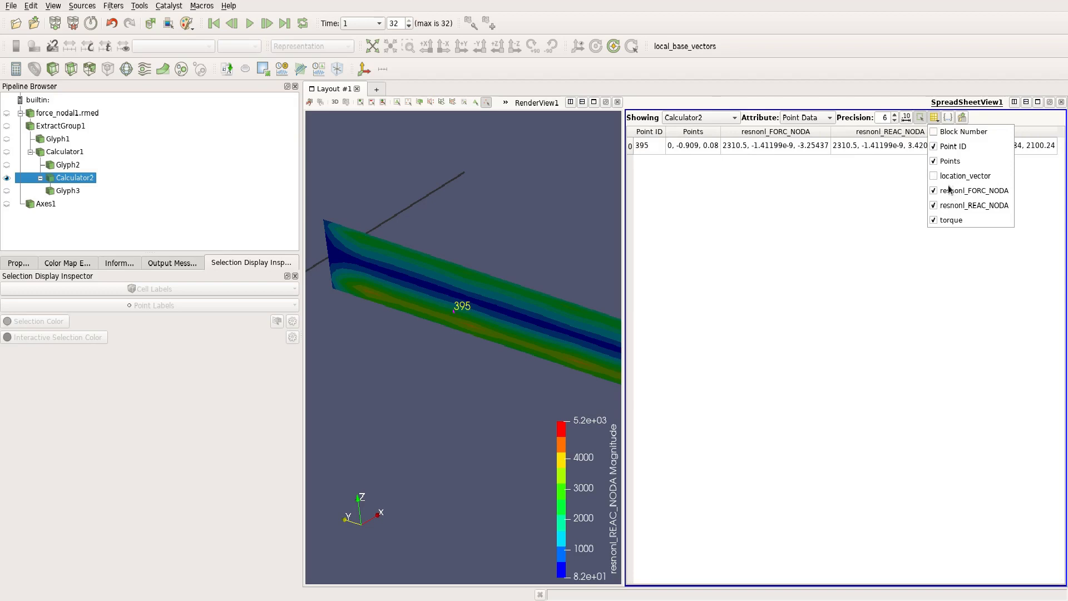
left_click(953, 191)
left_click(953, 205)
left_click(847, 226)
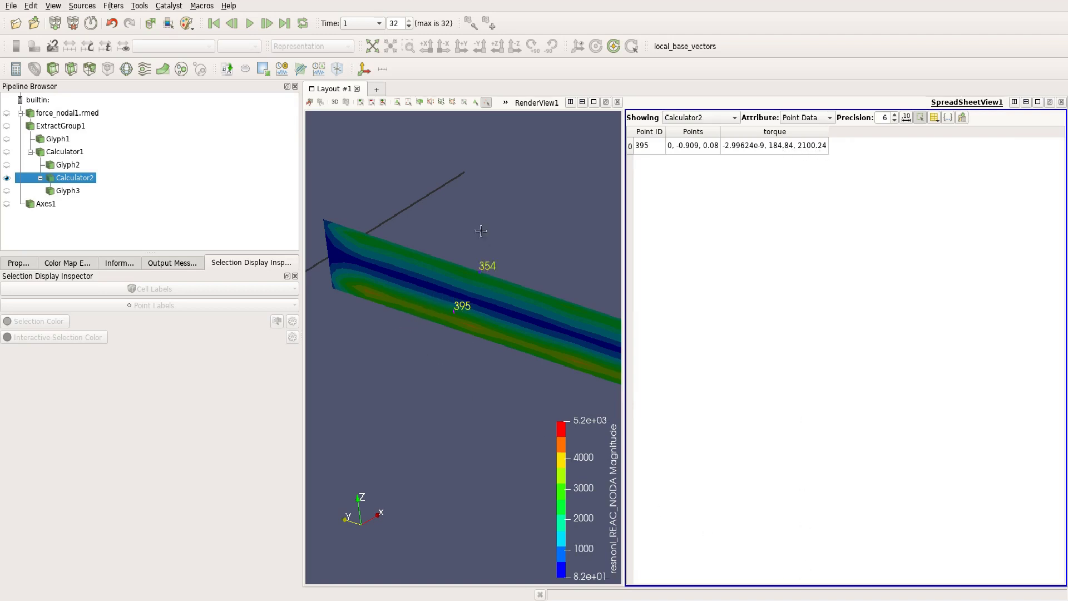
- Add points 363, 366, 313 and 320 along the face to the selection to compare their torques in the spreadsheet
middle_click_drag(467, 225, 425, 181)
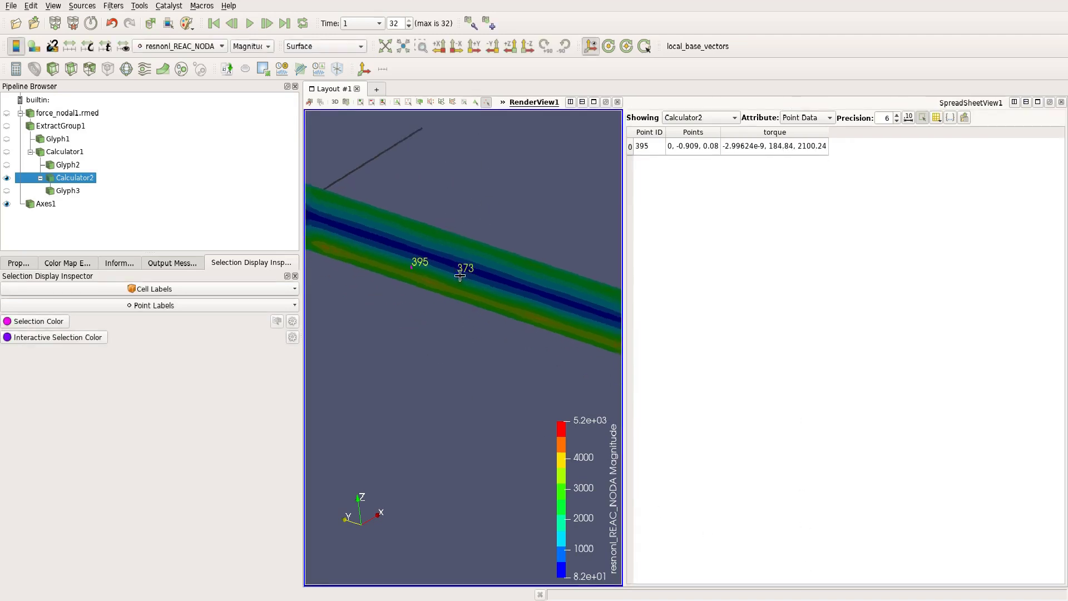
left_click(445, 285)
left_click(513, 275)
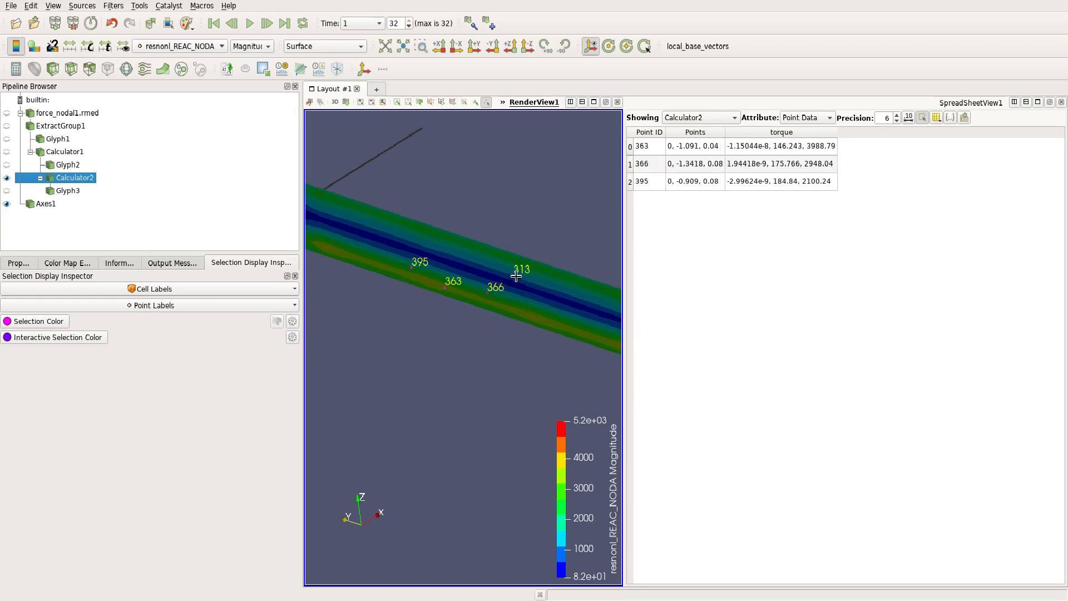
left_click(534, 318)
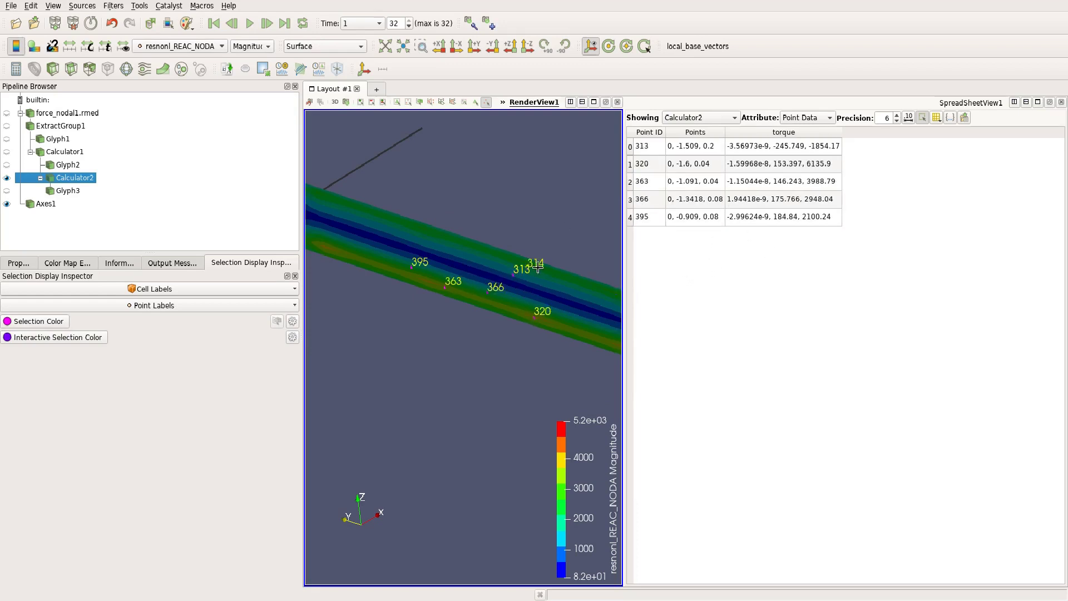
scroll(501, 270, "down", 3)
middle_click_drag(497, 273, 406, 172)
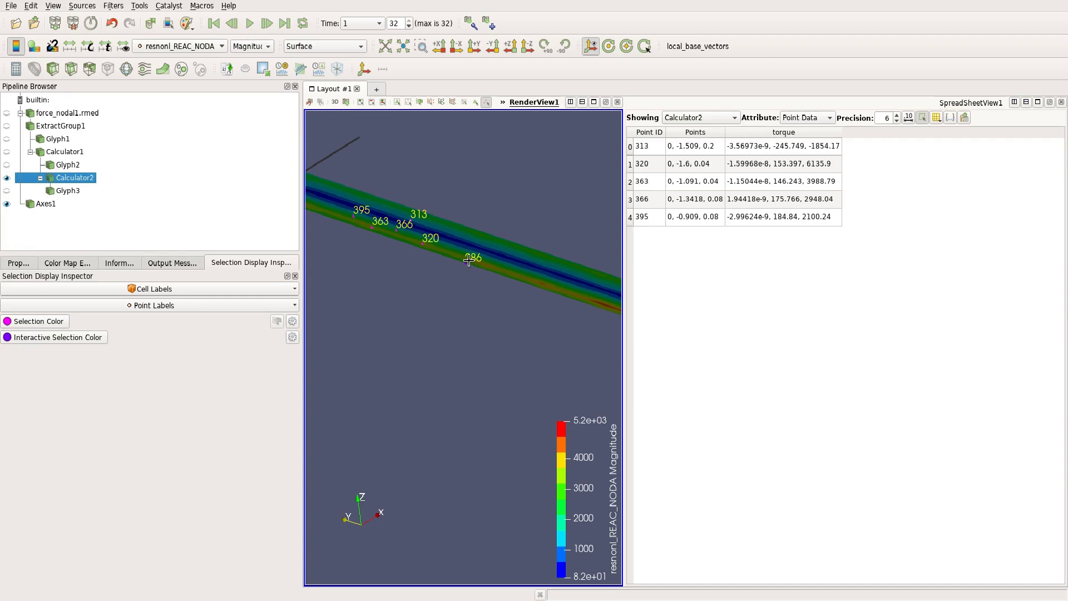
- Clear the selected points, end interactive point selection and turn the whole face into view
left_click(503, 103)
left_click(516, 143)
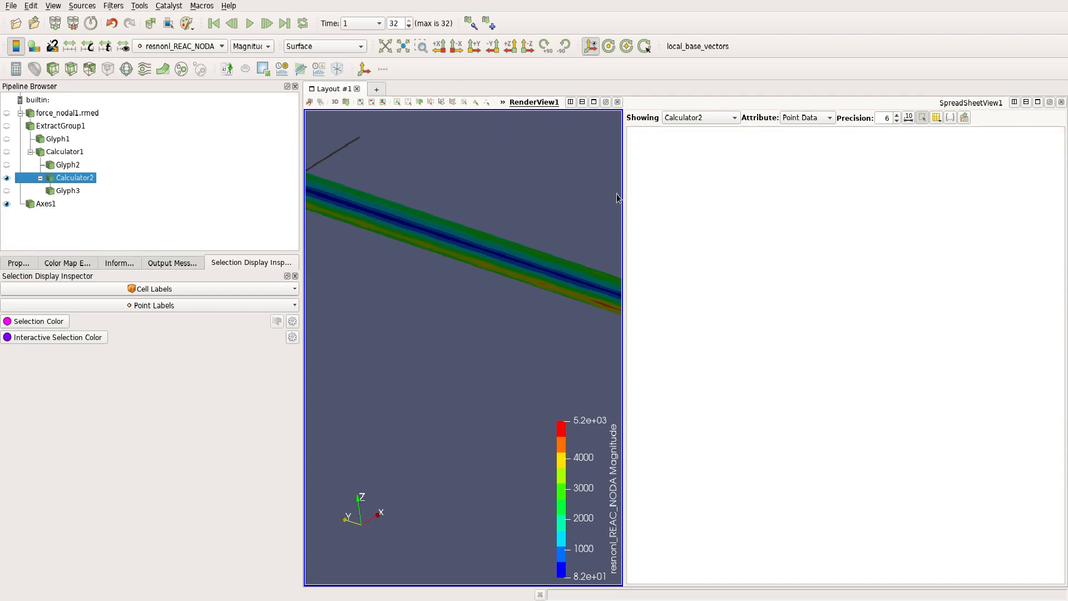
left_click_drag(522, 225, 479, 216)
- Set the ambient lighting of Calculator2 to 0.51 and widen the render view next to the spreadsheet
left_click(60, 263)
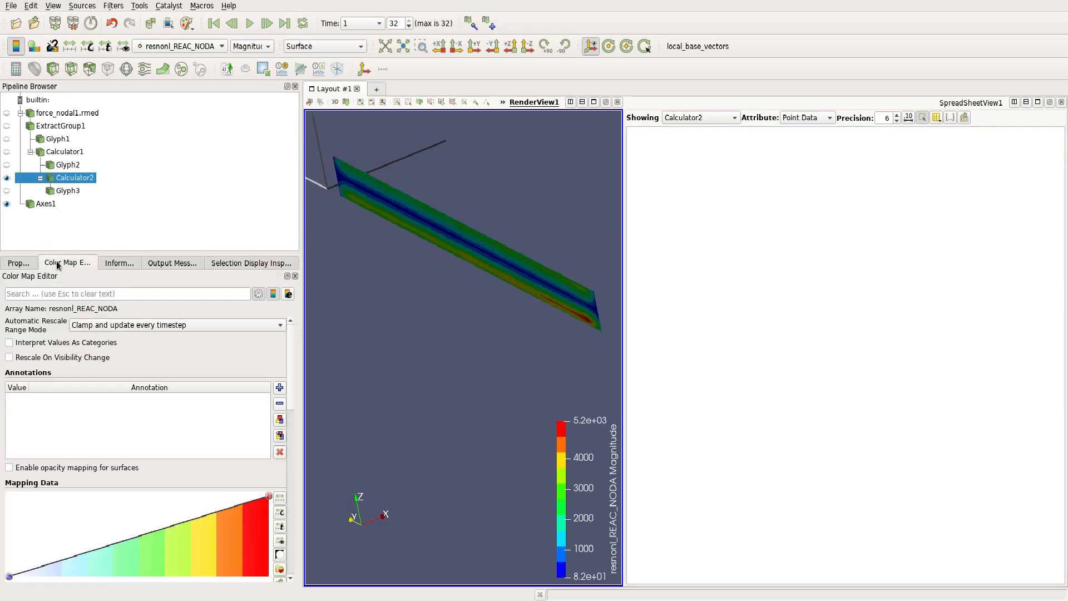
left_click(19, 263)
scroll(269, 333, "down", 15)
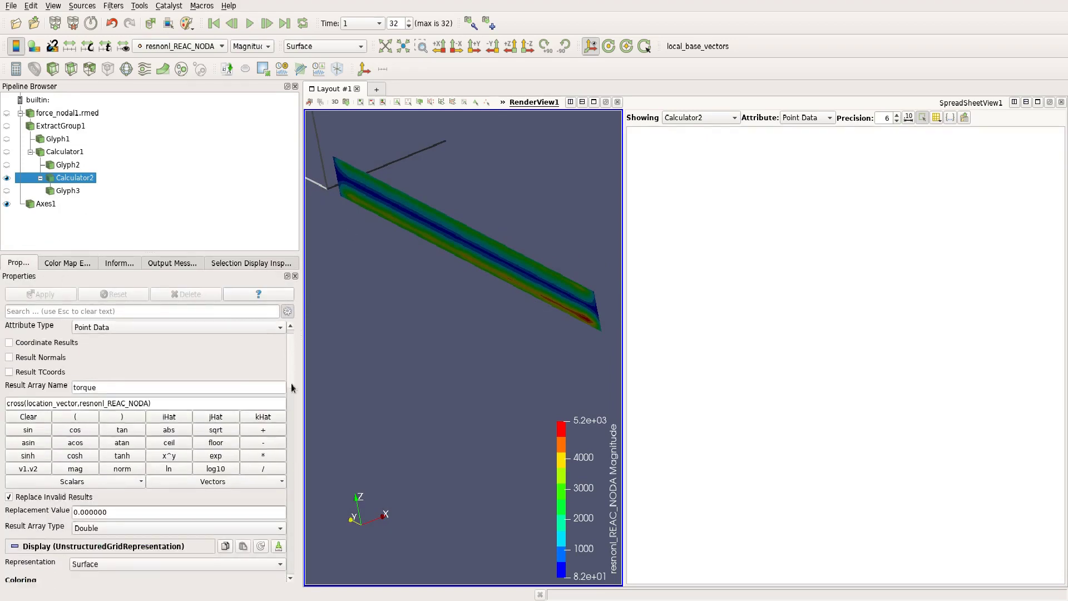
scroll(311, 515, "down", 5)
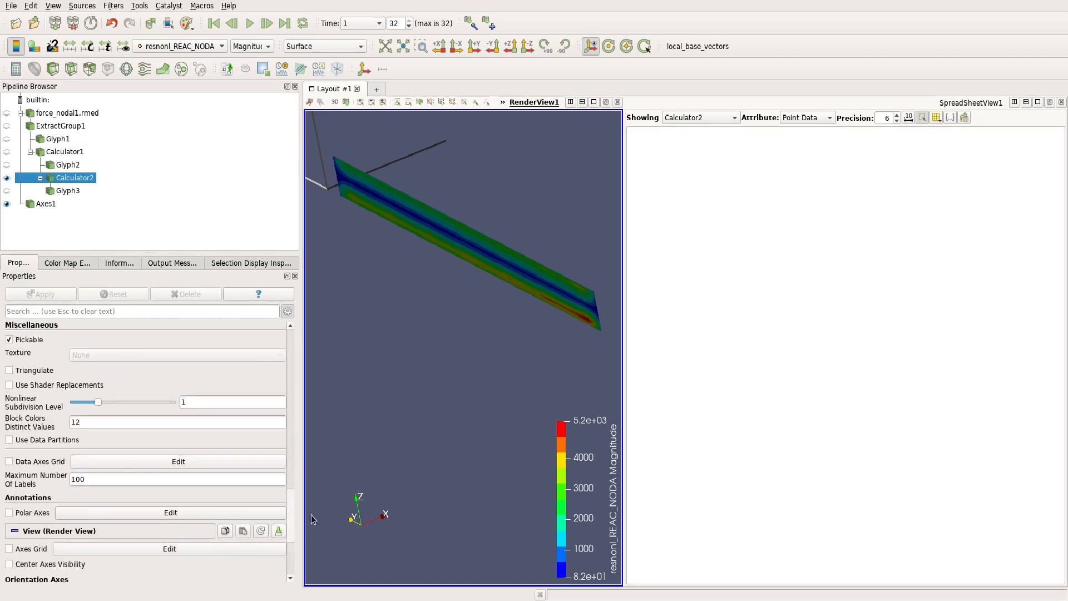
scroll(305, 522, "up", 7)
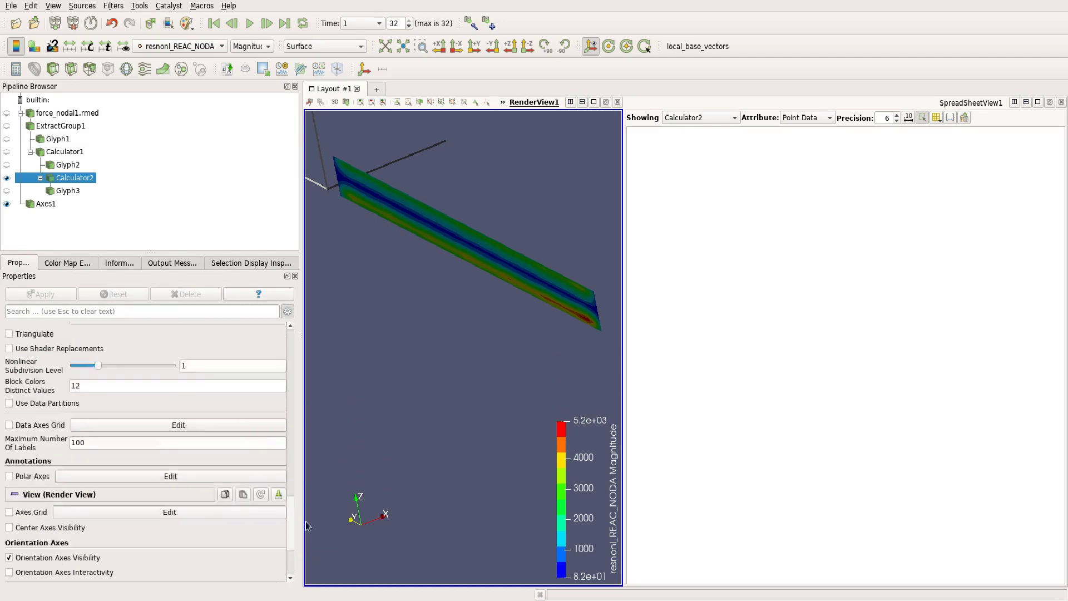
scroll(290, 472, "up", 1)
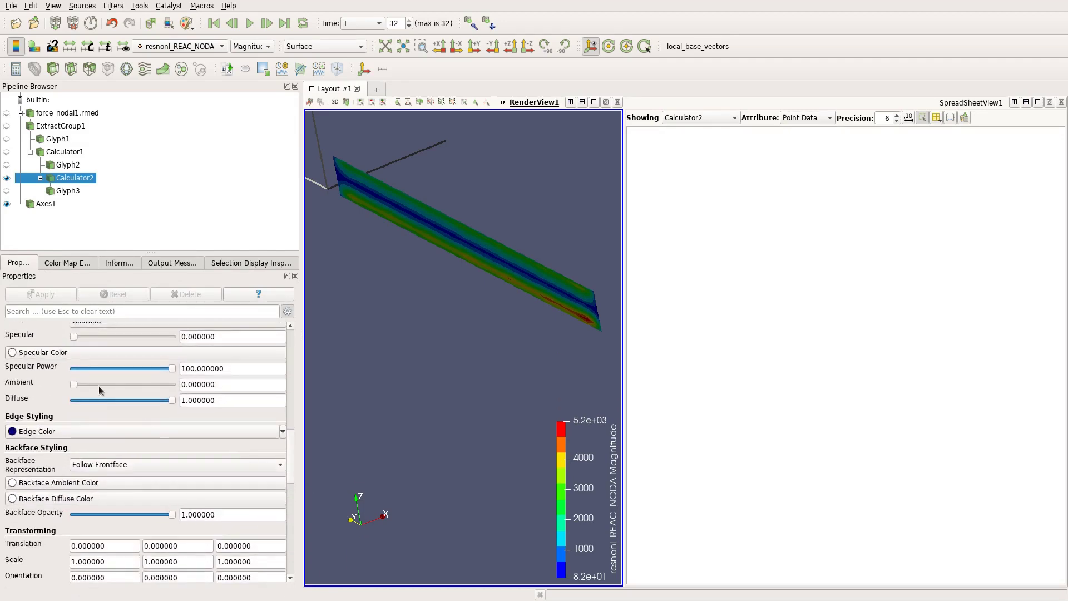
left_click_drag(73, 384, 123, 384)
left_click_drag(486, 348, 720, 362)
left_click_drag(554, 316, 523, 328)
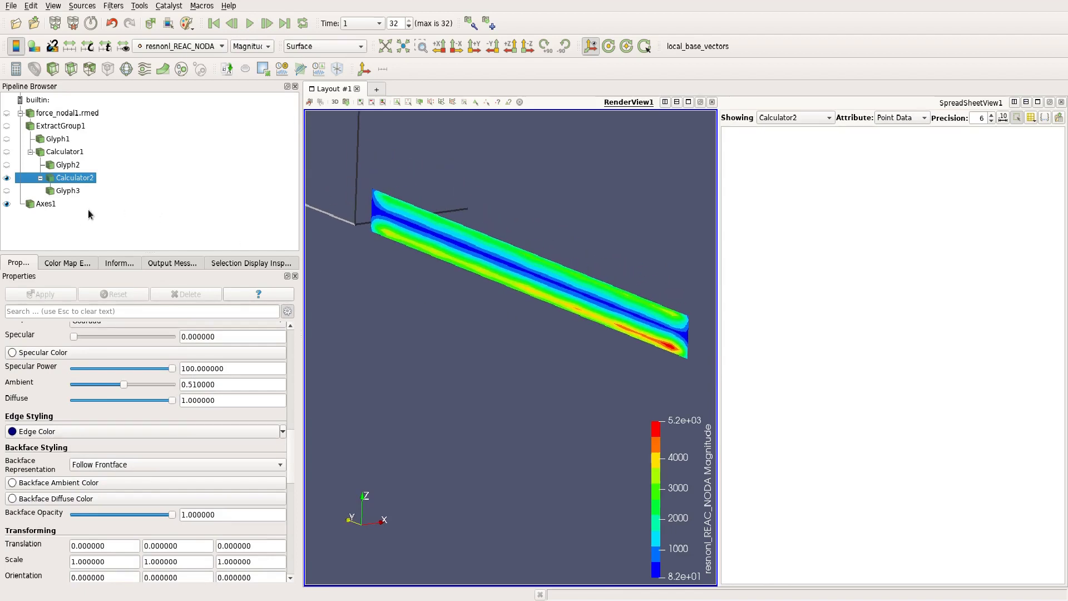
- Find the Integrate Variables filter by searching and apply it to Calculator2
left_click(111, 7)
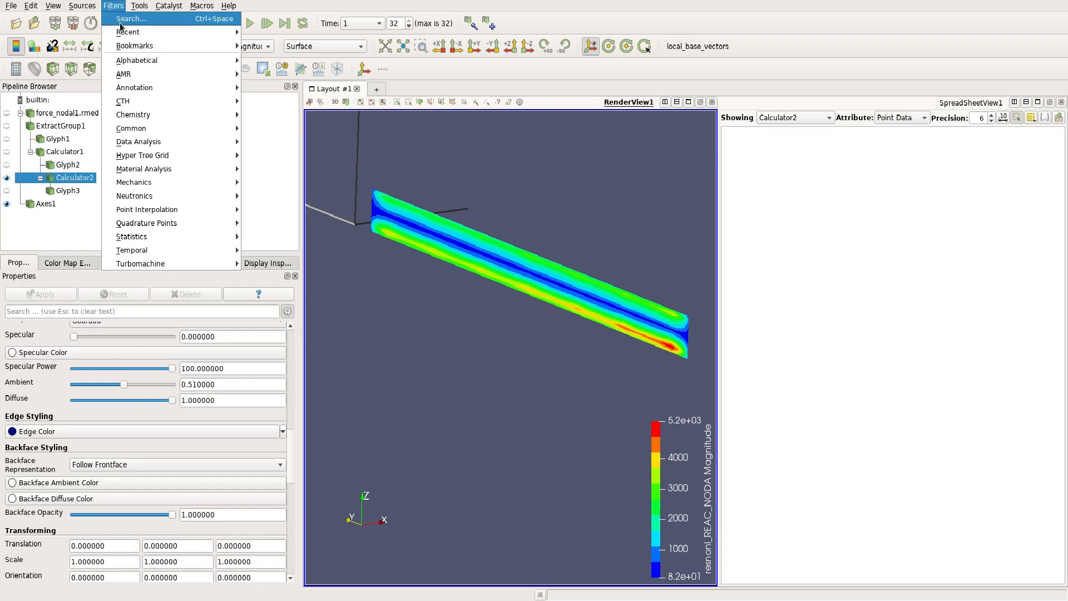
left_click(129, 20)
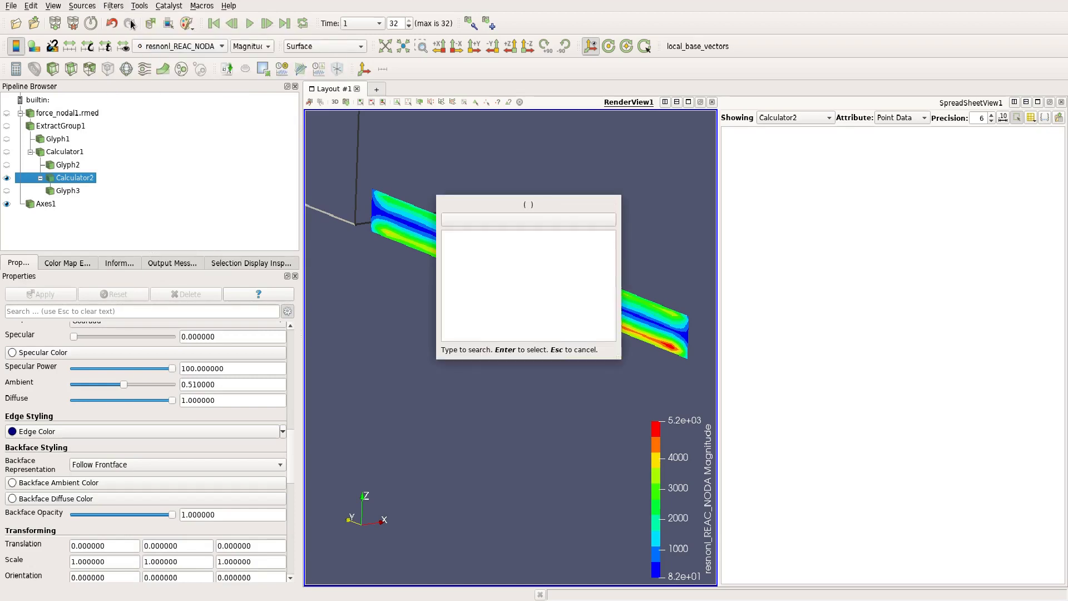
type("integr")
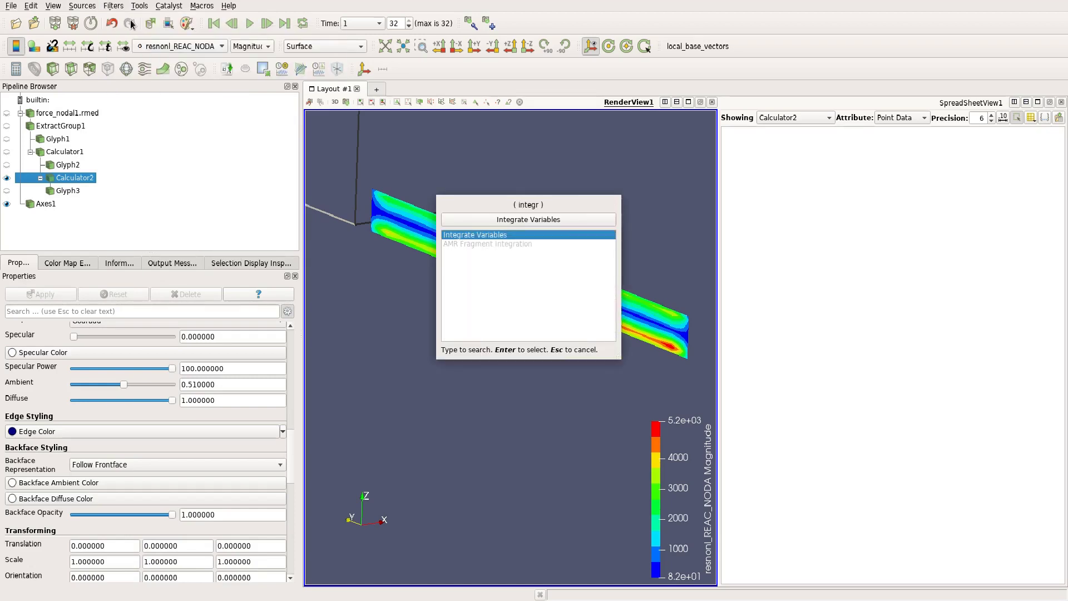
type("a")
left_click(570, 219)
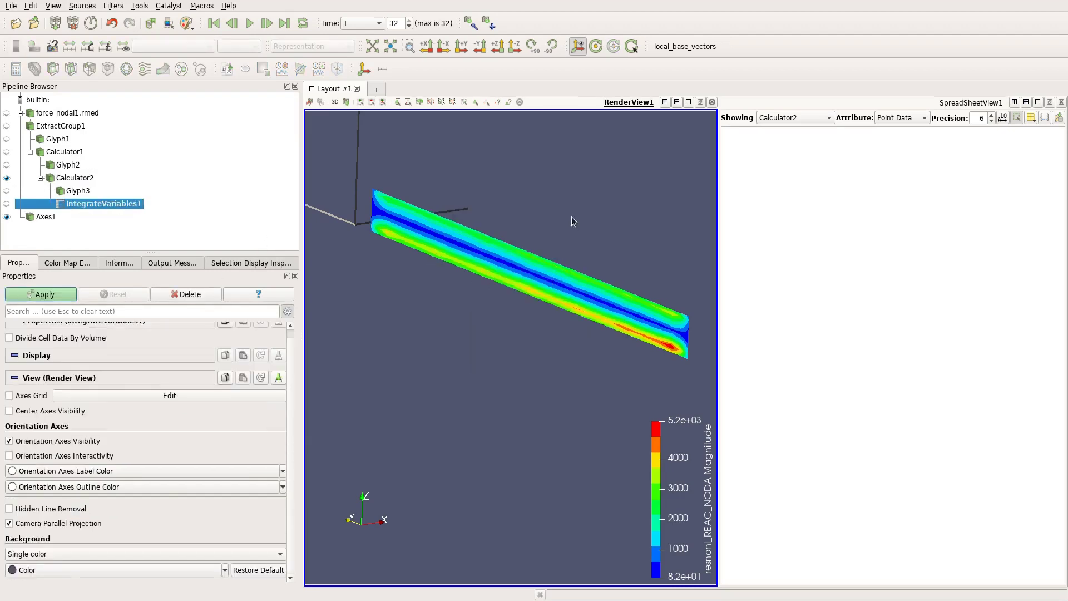
scroll(293, 438, "up", 2)
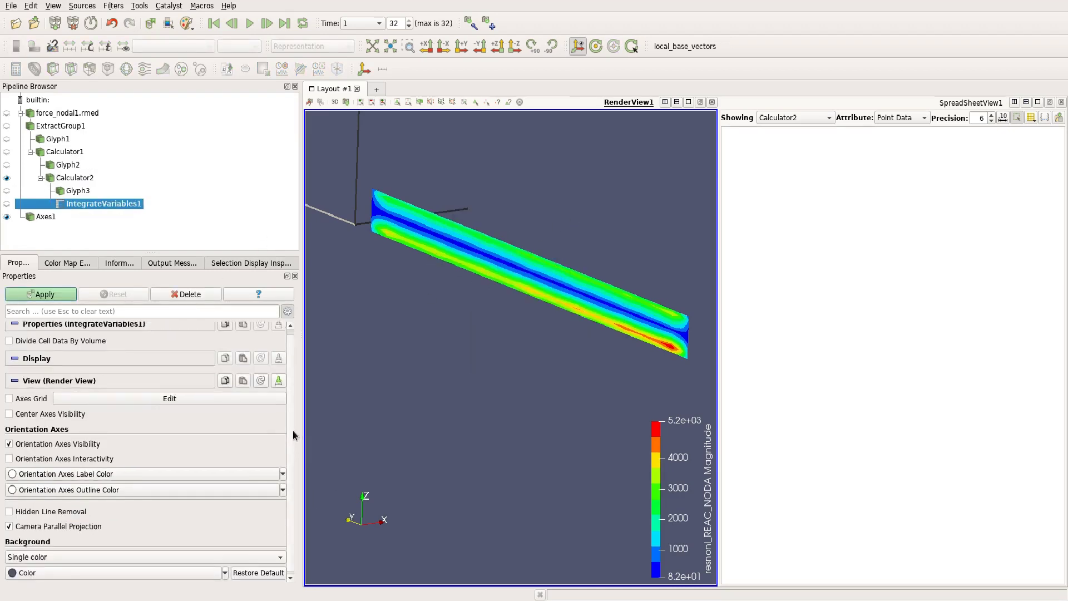
left_click(38, 301)
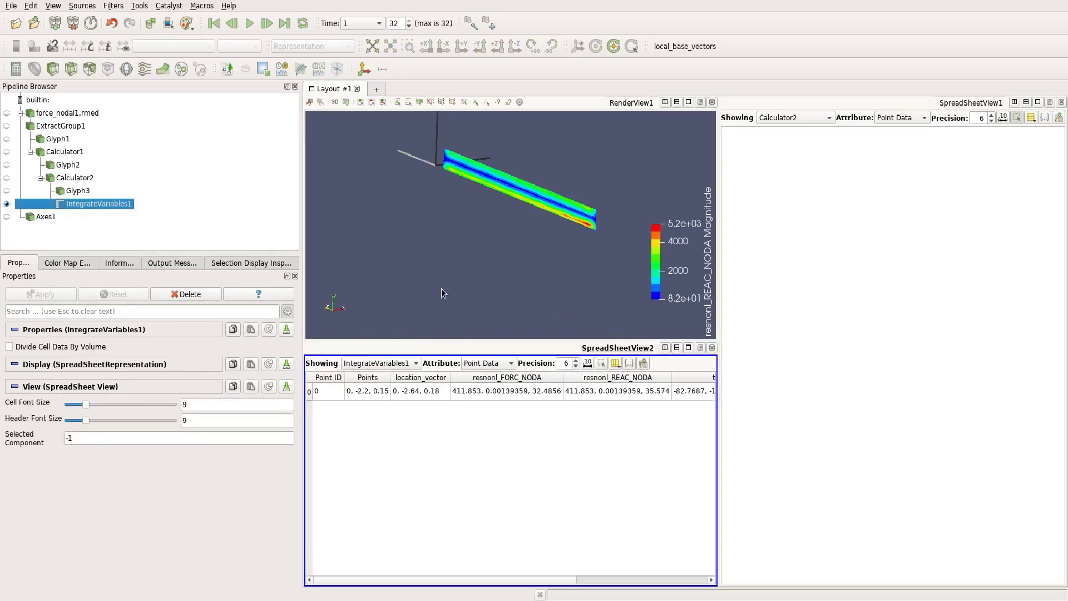
- Examine the integrated torque components of IntegrateVariables1 alongside an enlarged view of the face
left_click(498, 226)
scroll(497, 226, "up", 5)
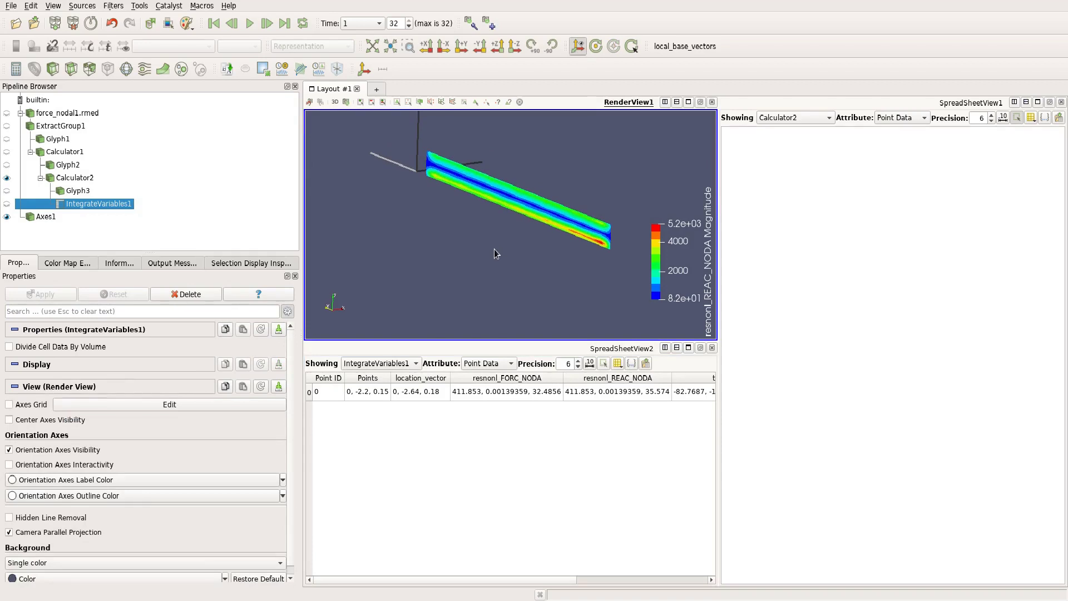
middle_click_drag(494, 250, 472, 274)
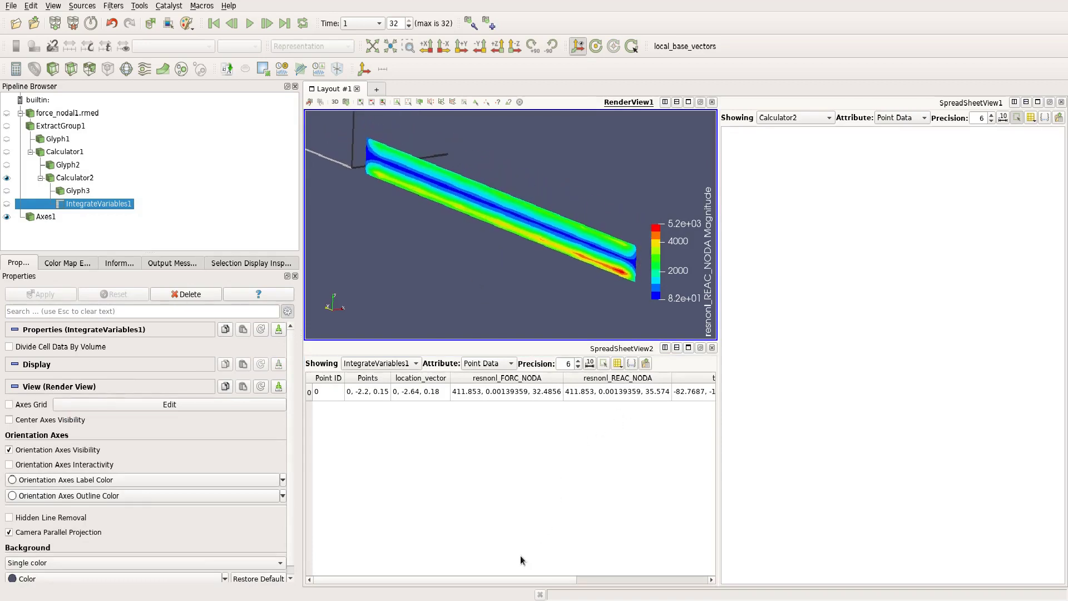
left_click_drag(521, 582, 672, 588)
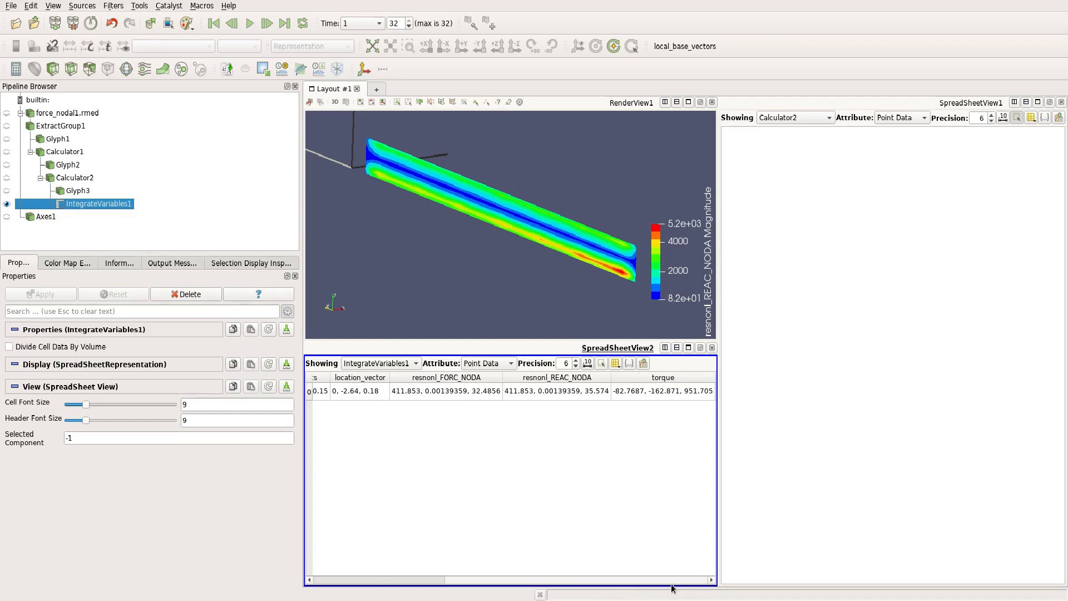
left_click(665, 392)
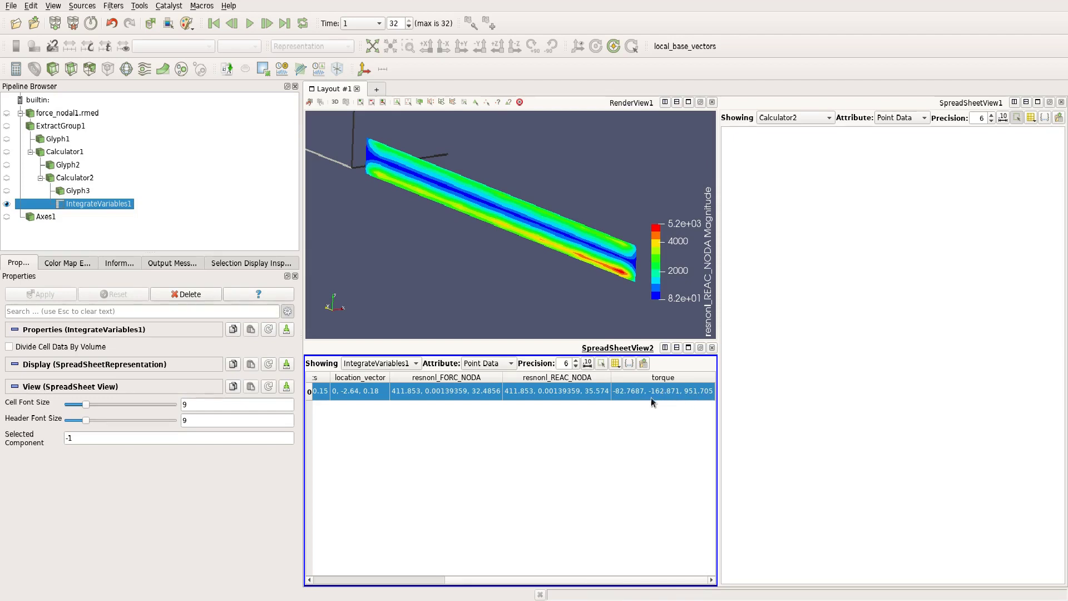
left_click(672, 412)
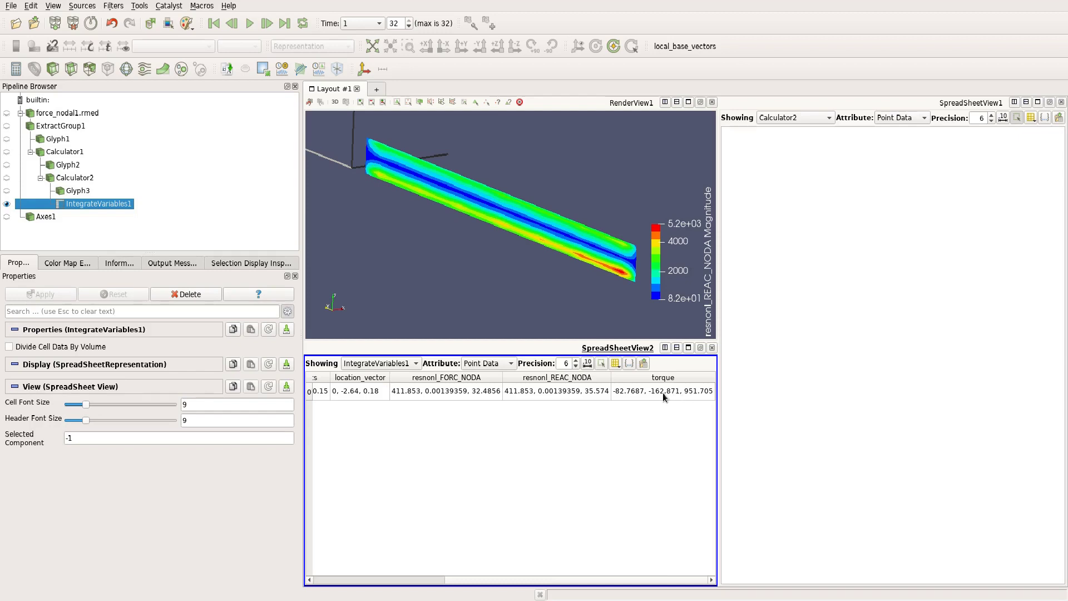
- Close the empty Calculator2 spreadsheet view and play the results through the time steps
left_click_drag(530, 261, 471, 220)
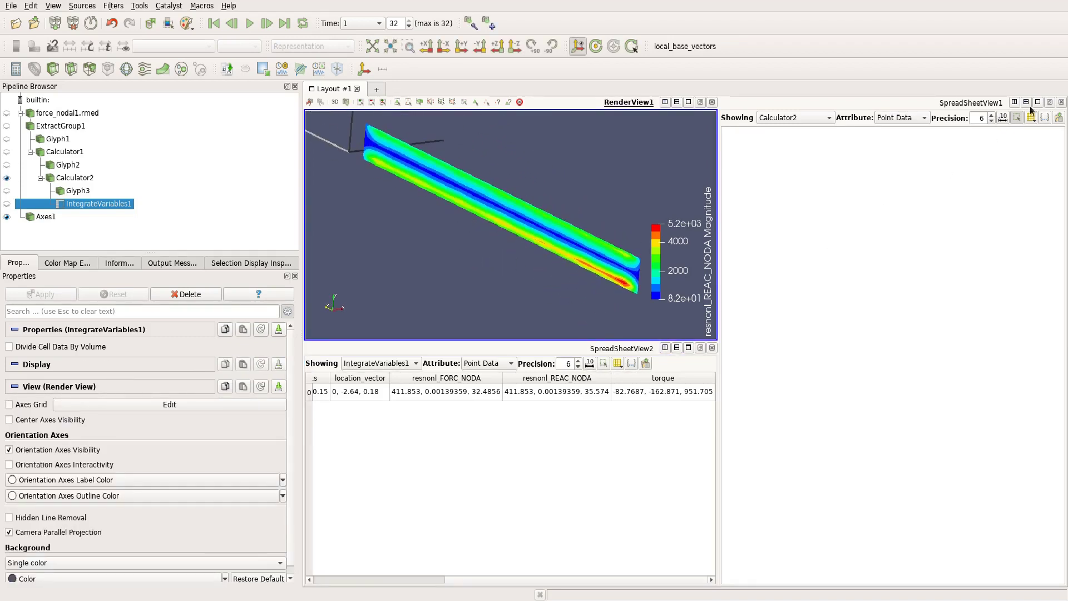
left_click(1062, 102)
left_click(250, 23)
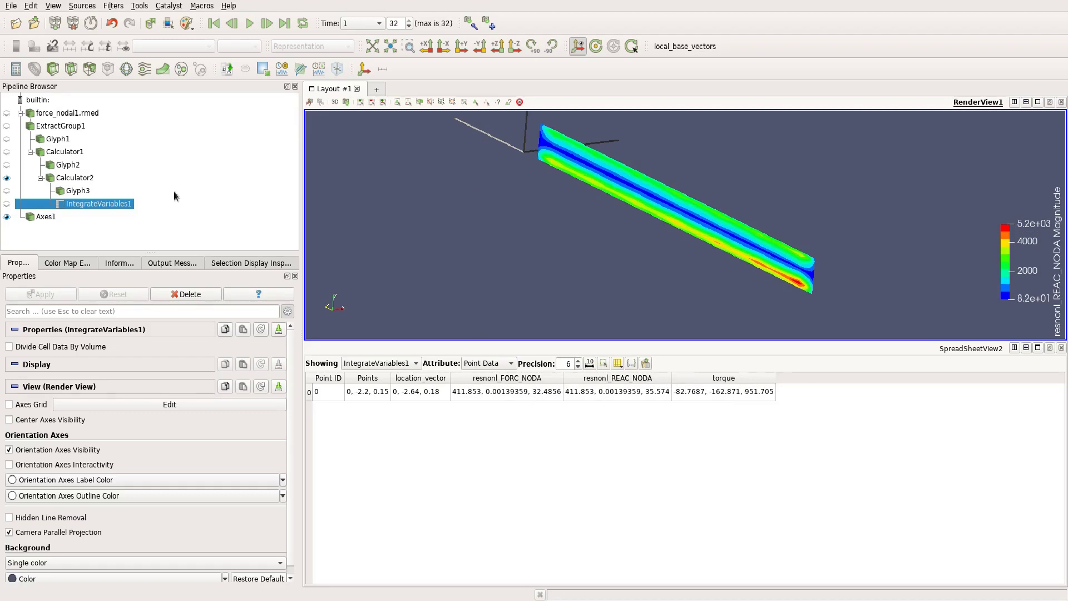
- Show the torque arrows (Glyph3) on the face again and replay the animation with the integrated values alongside
left_click(7, 191)
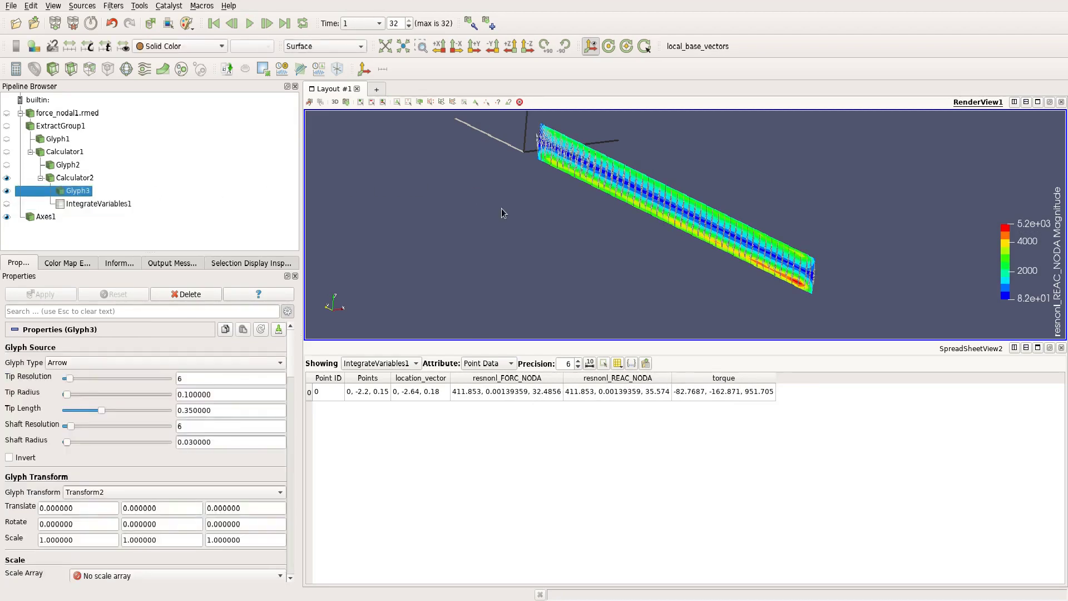
scroll(495, 208, "up", 2)
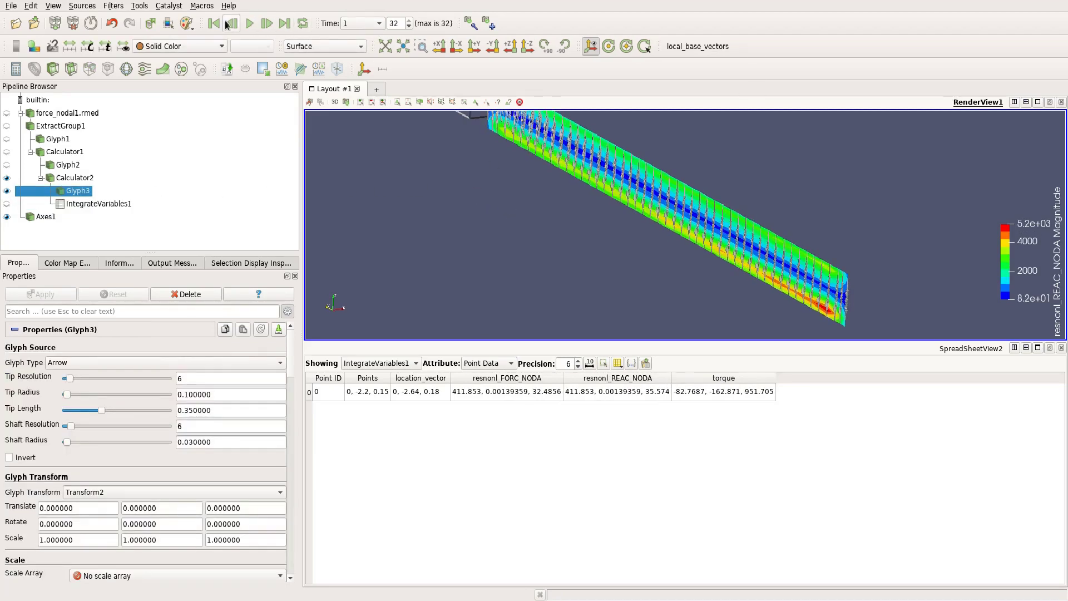
left_click(250, 24)
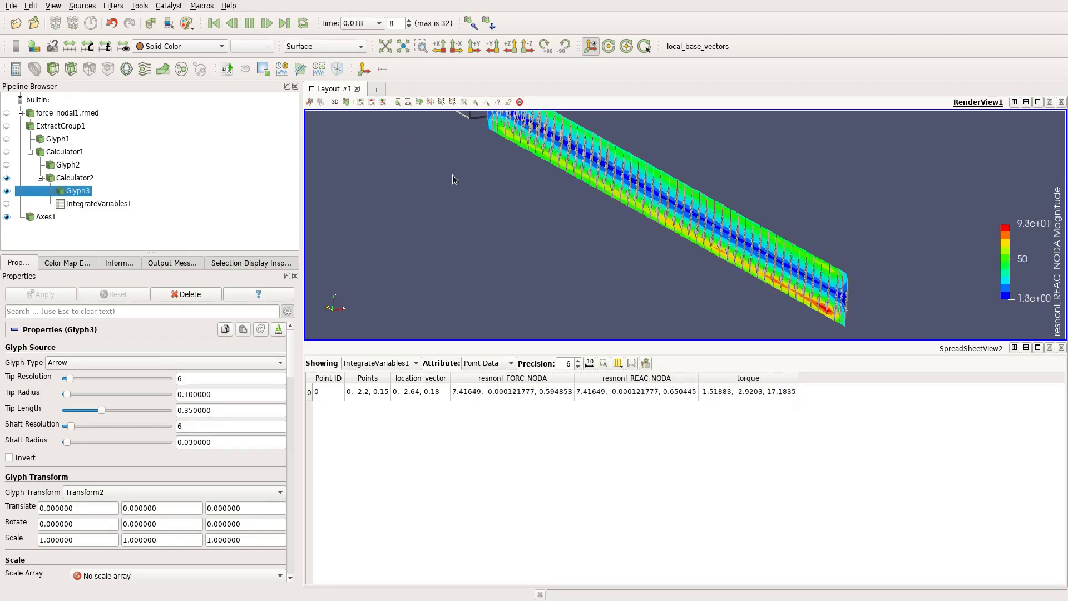
- Close the IntegrateVariables1 spreadsheet view so the render view with the torque arrows fills the layout
scroll(637, 272, "up", 2)
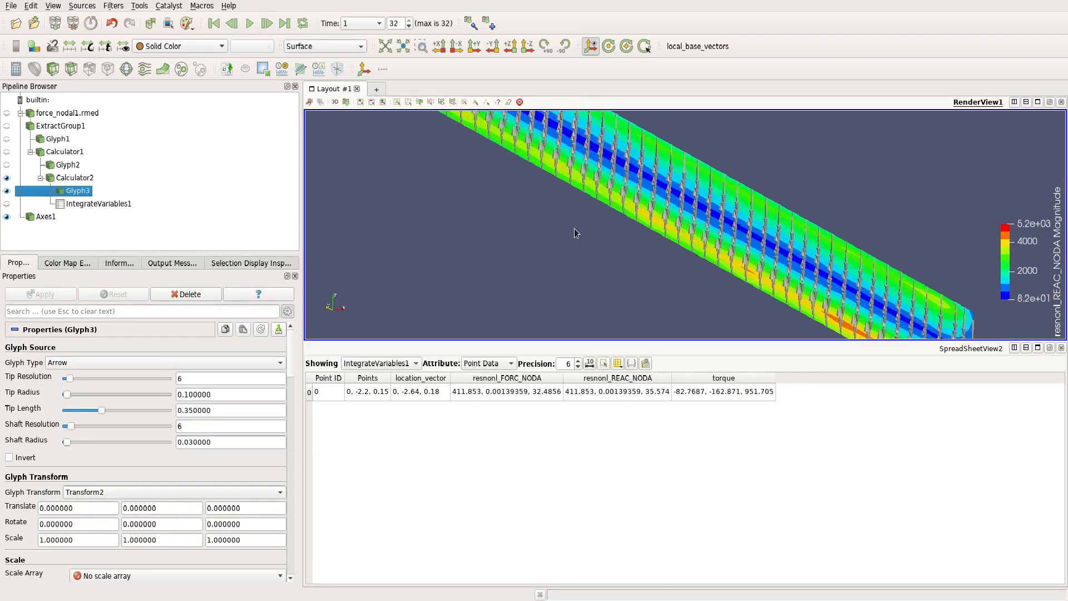
mouse_move(554, 230)
left_mouse_down()
mouse_move(462, 221)
mouse_move(555, 222)
mouse_move(572, 237)
mouse_move(569, 254)
mouse_move(566, 240)
left_mouse_up()
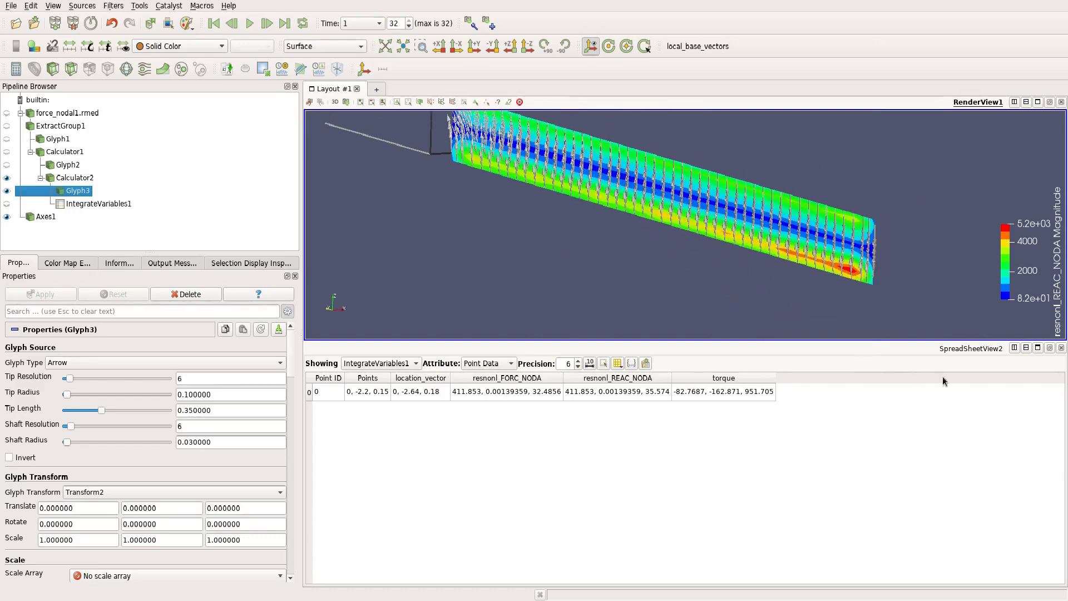
left_click(1062, 348)
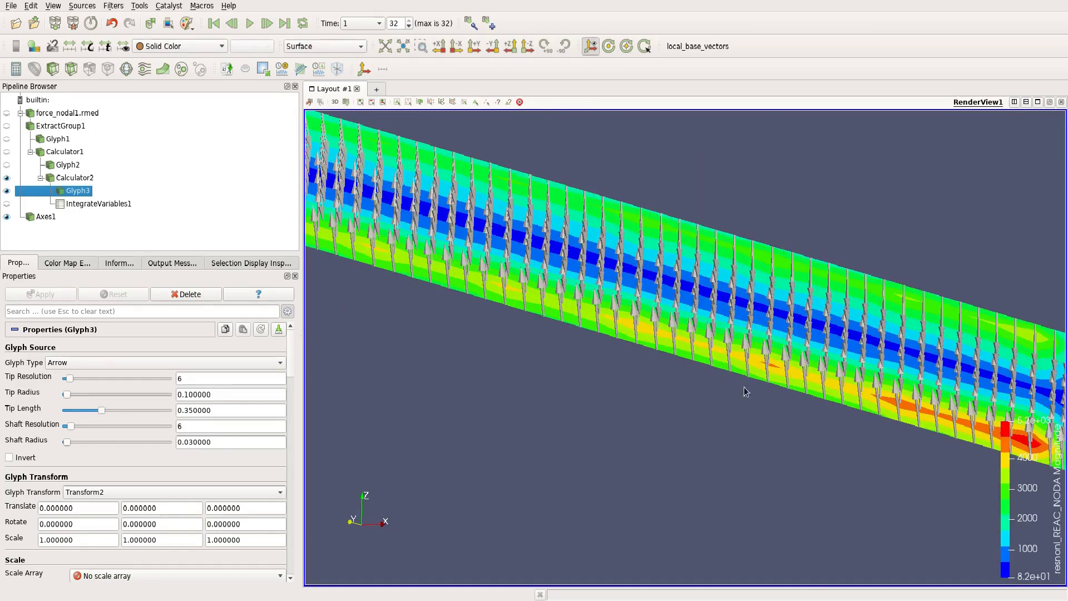